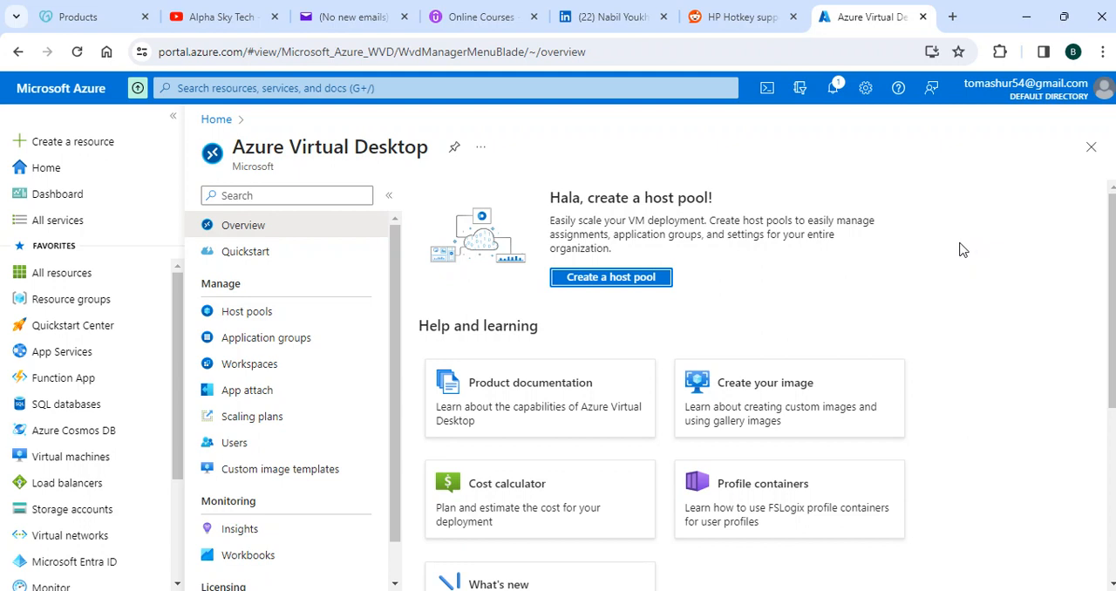
scroll(963, 250, "down", 1)
scroll(962, 250, "up", 1)
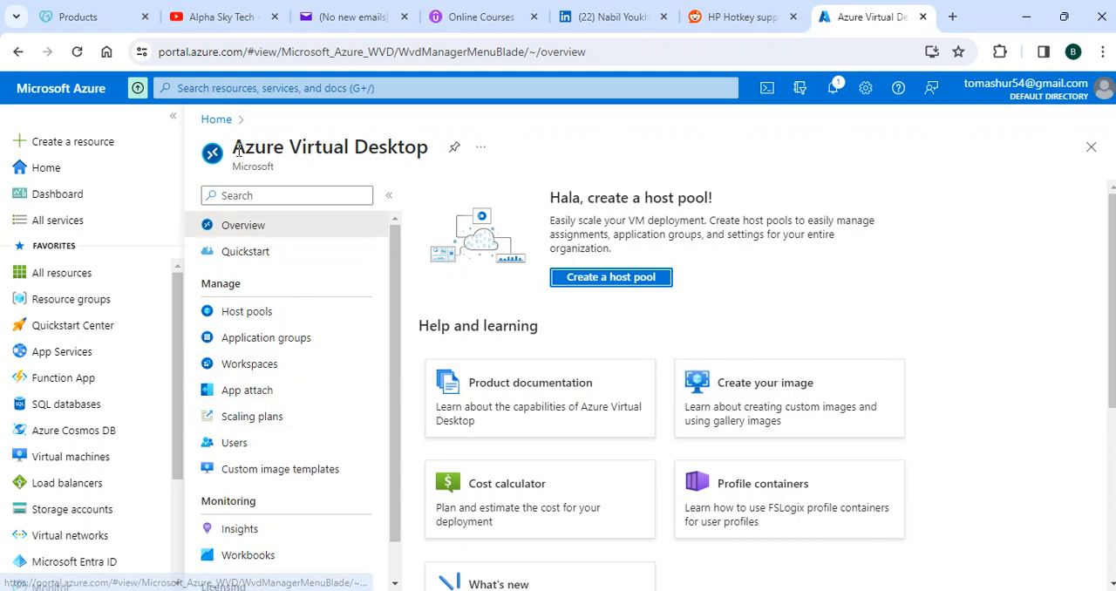
Step: From the portal home page, go to the Azure Virtual Desktop workspaces and start creating a workspace
left_click(54, 168)
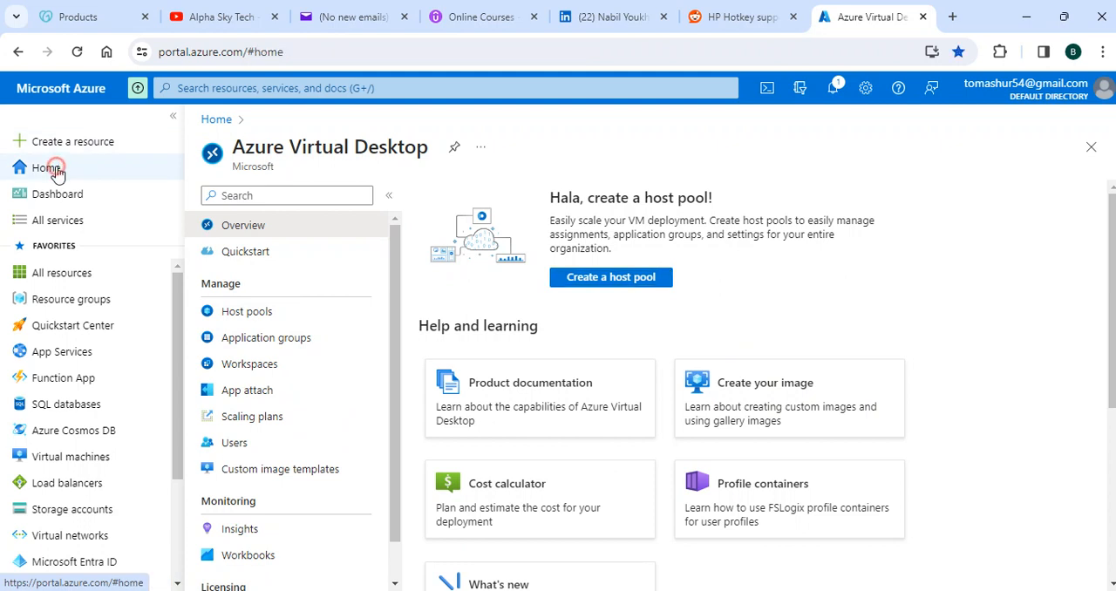
mouse_move(387, 188)
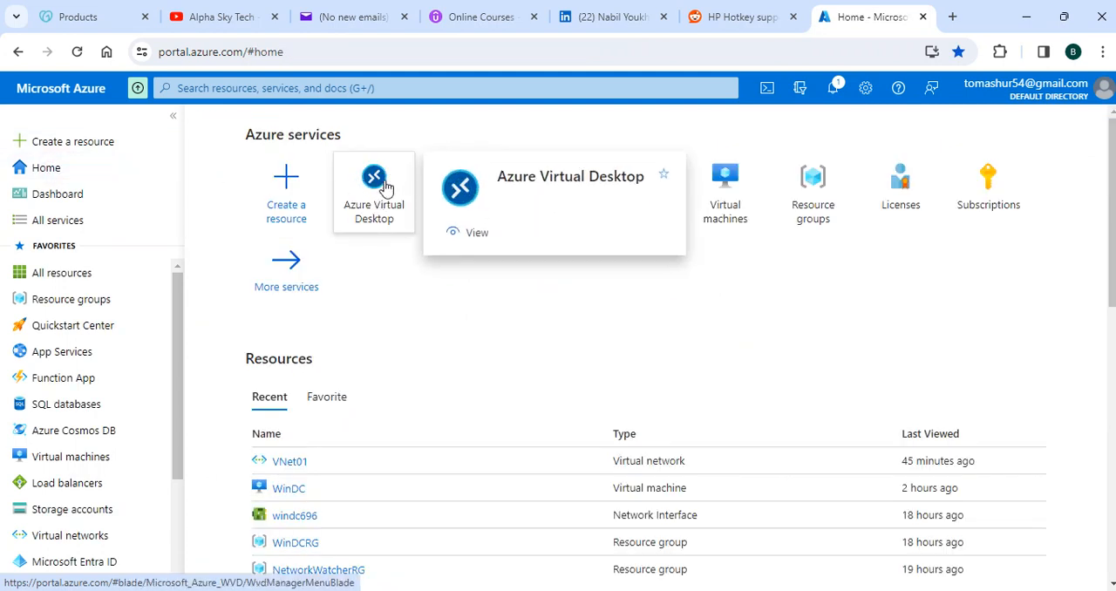
left_click(379, 207)
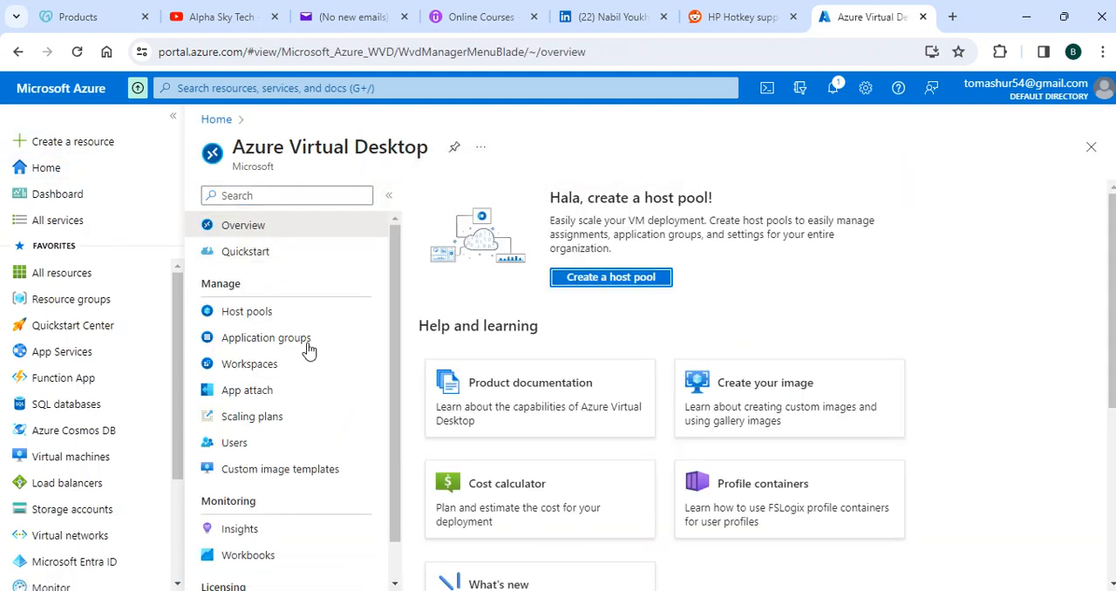
left_click(258, 365)
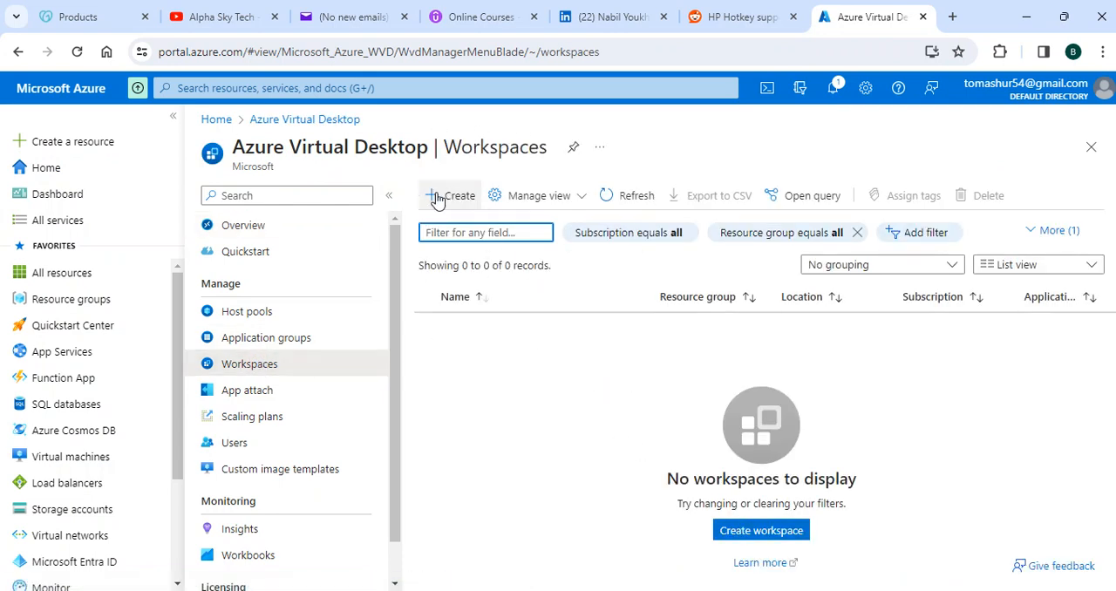
left_click(438, 197)
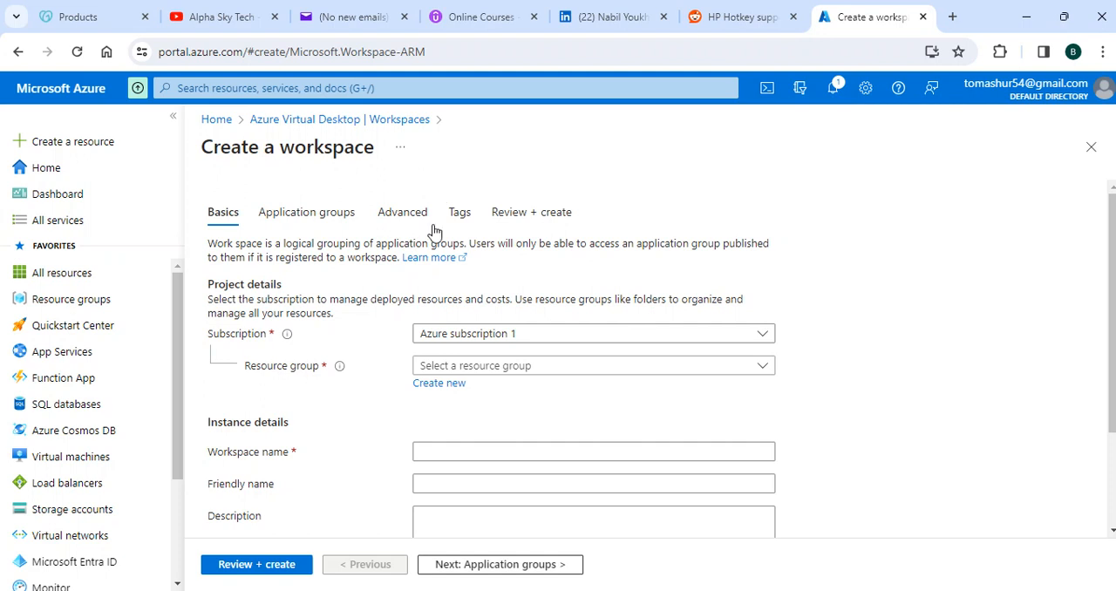
Step: Create a new resource group named Lab1WSRG for the workspace
left_click(440, 385)
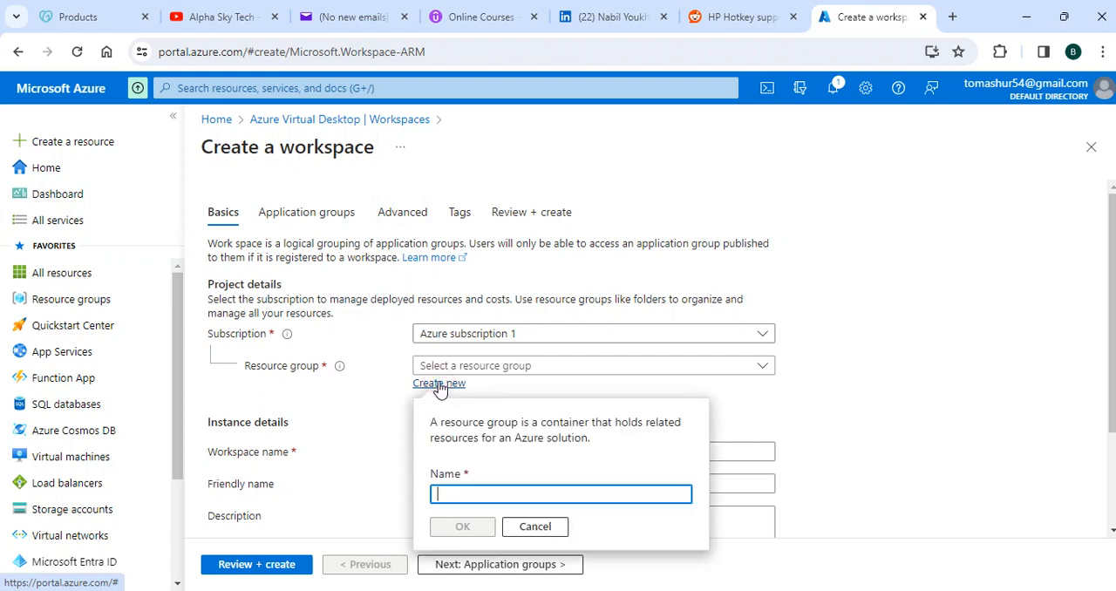
left_click(453, 490)
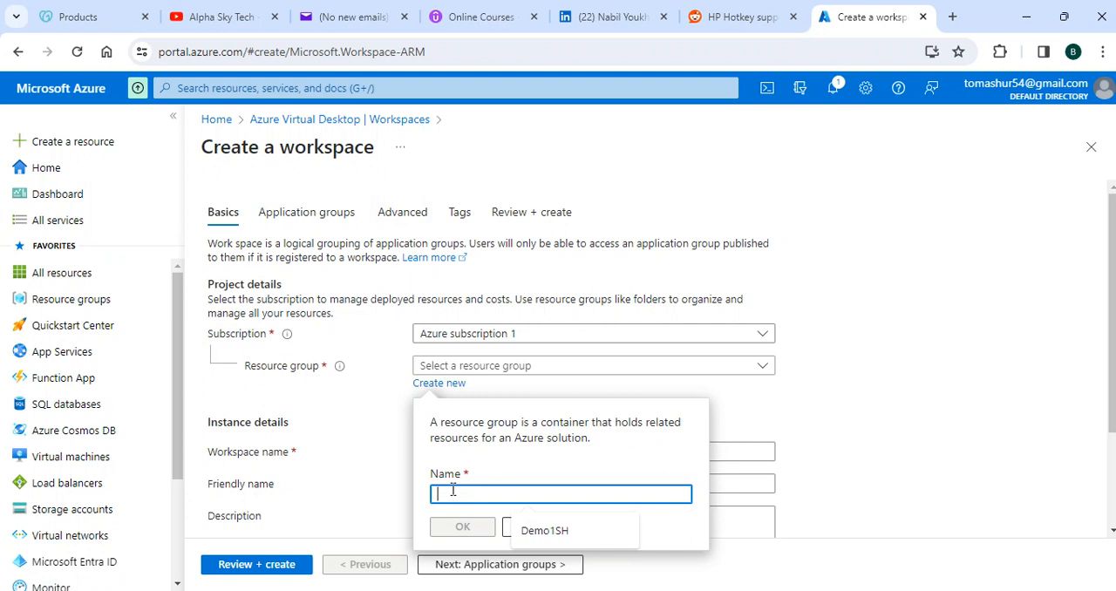
type("La")
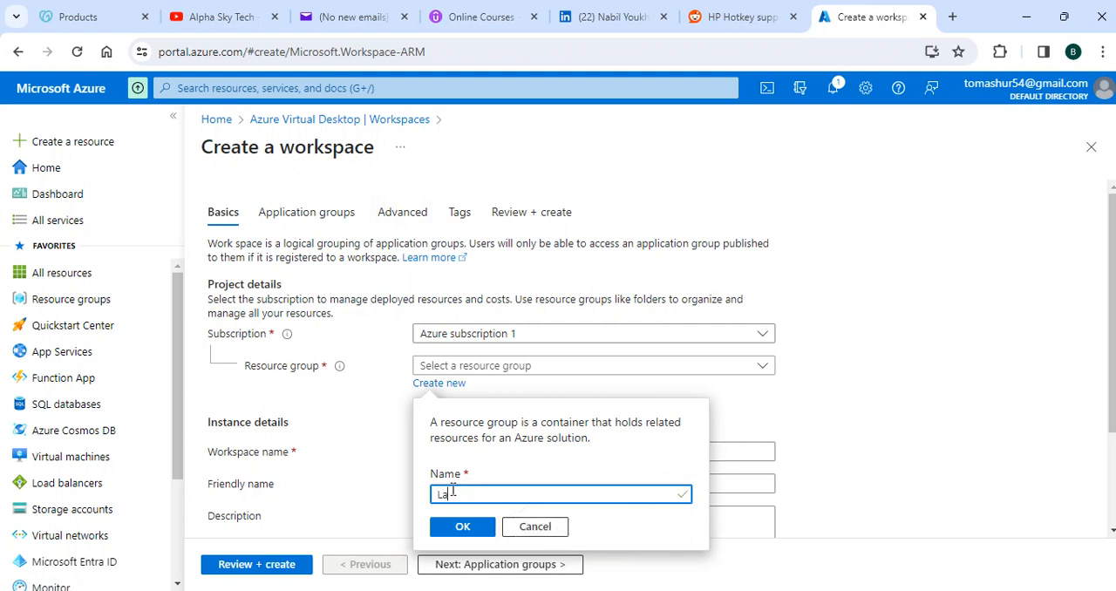
type("p")
key("BackSpace")
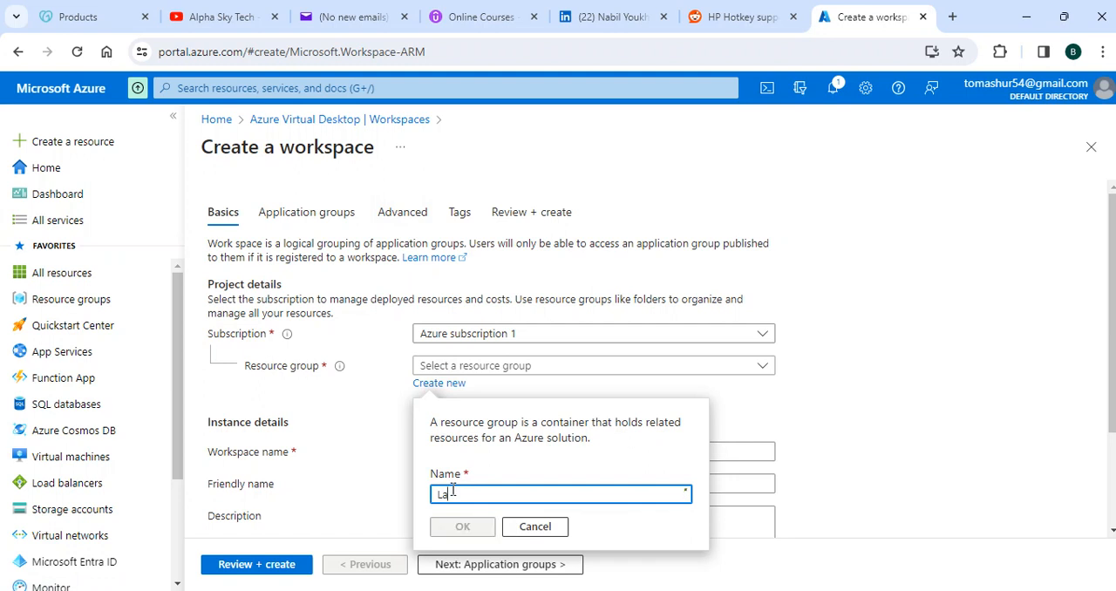
type("b")
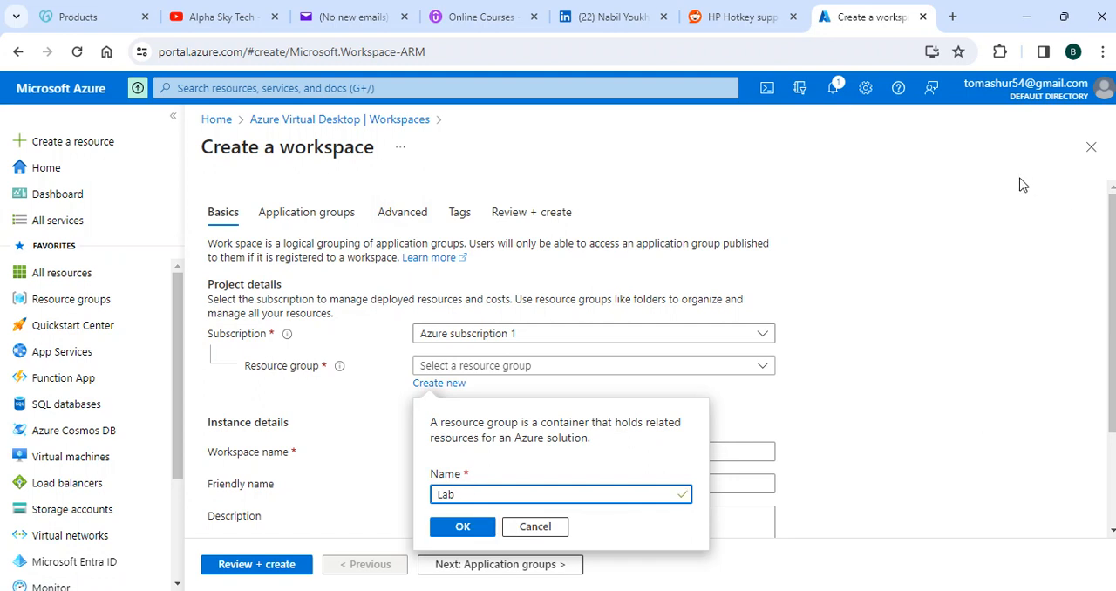
type("1WSRG")
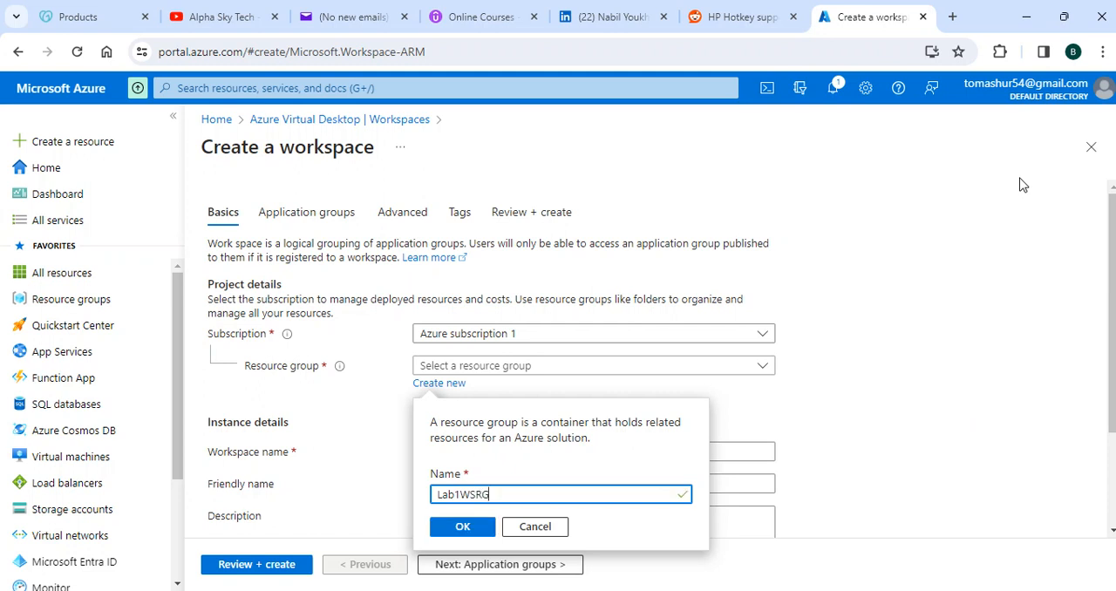
left_click(463, 528)
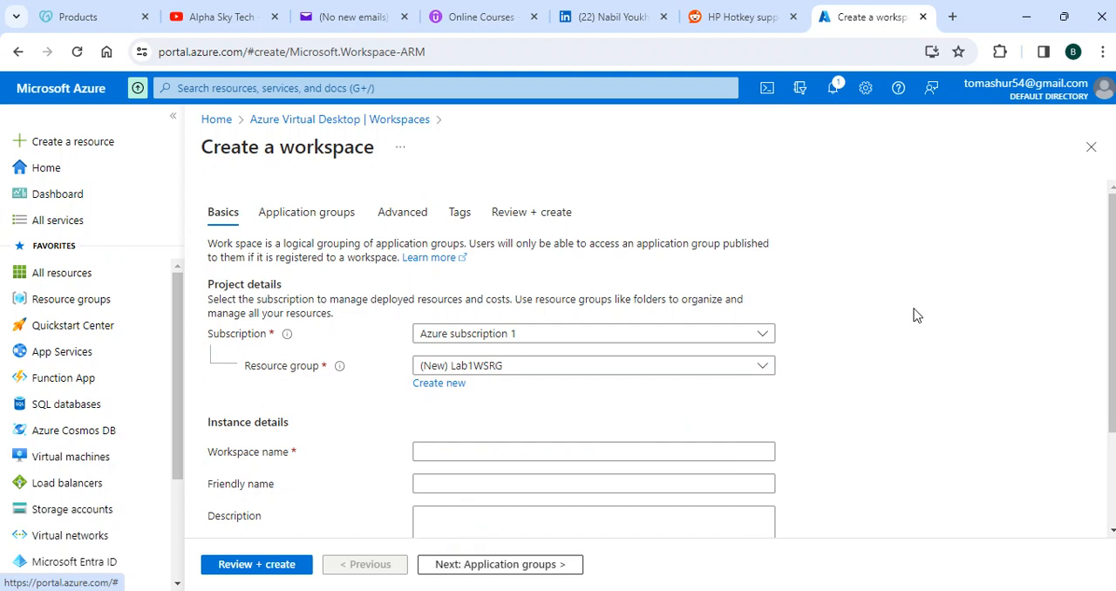
Step: Set the workspace name to Lab1WS in the instance details
scroll(916, 315, "down", 3)
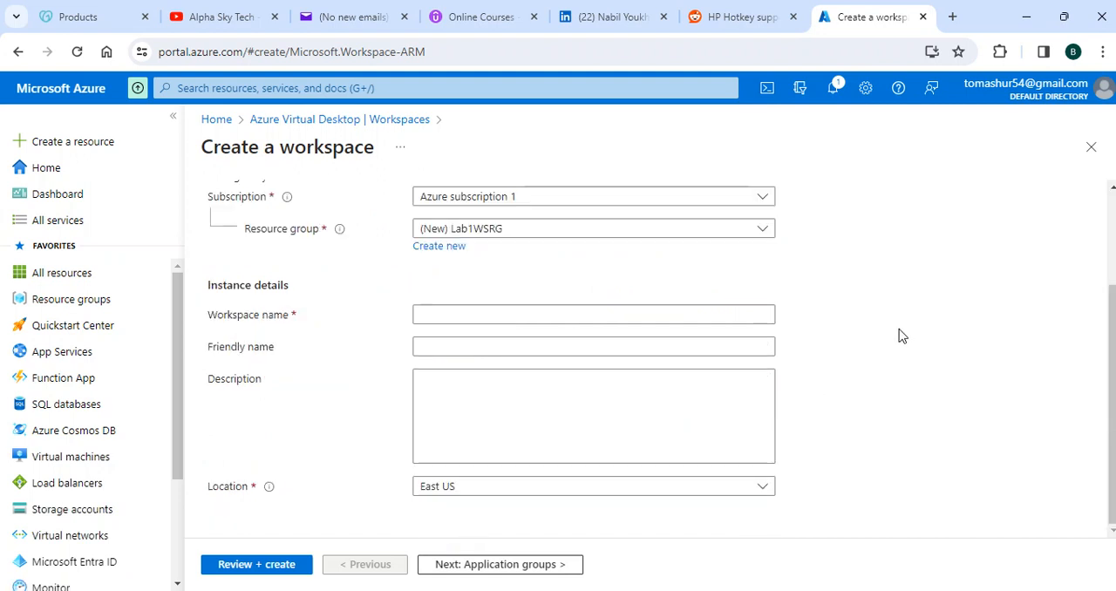
left_click(426, 314)
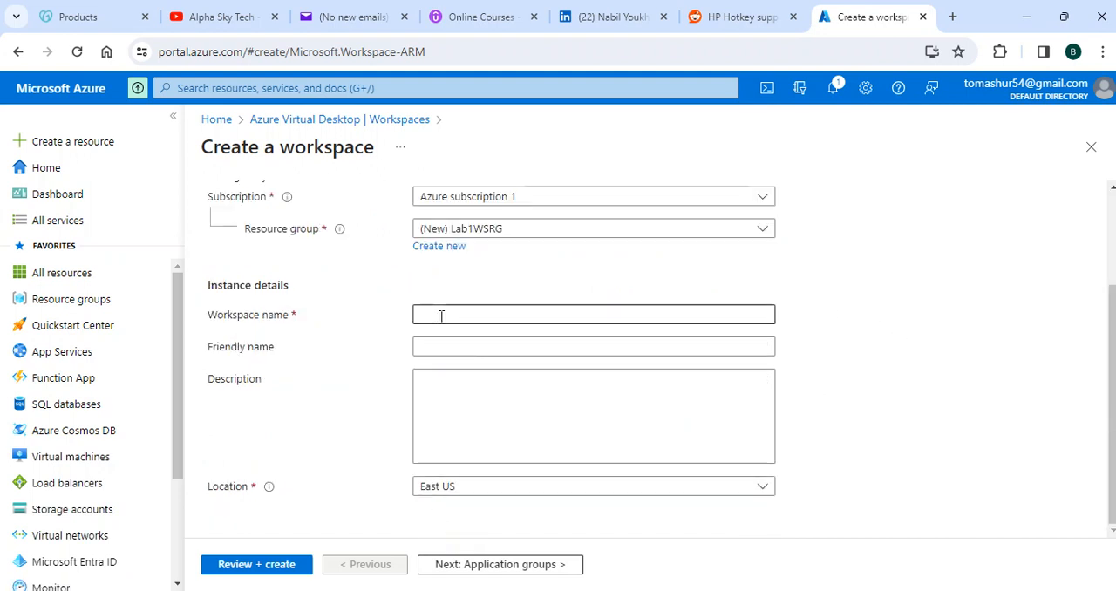
left_click(441, 317)
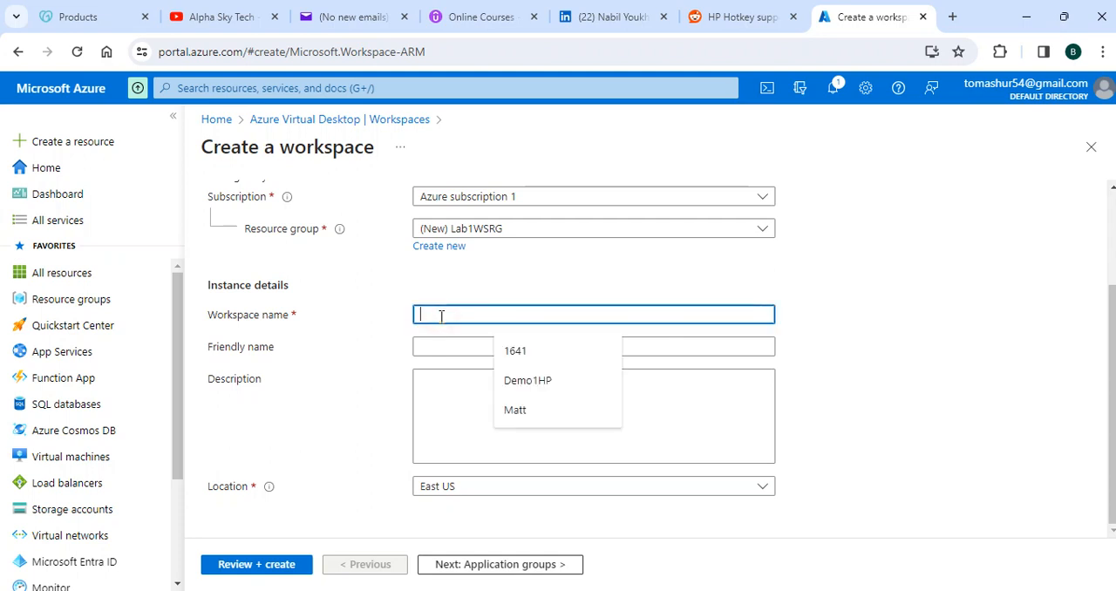
type("La")
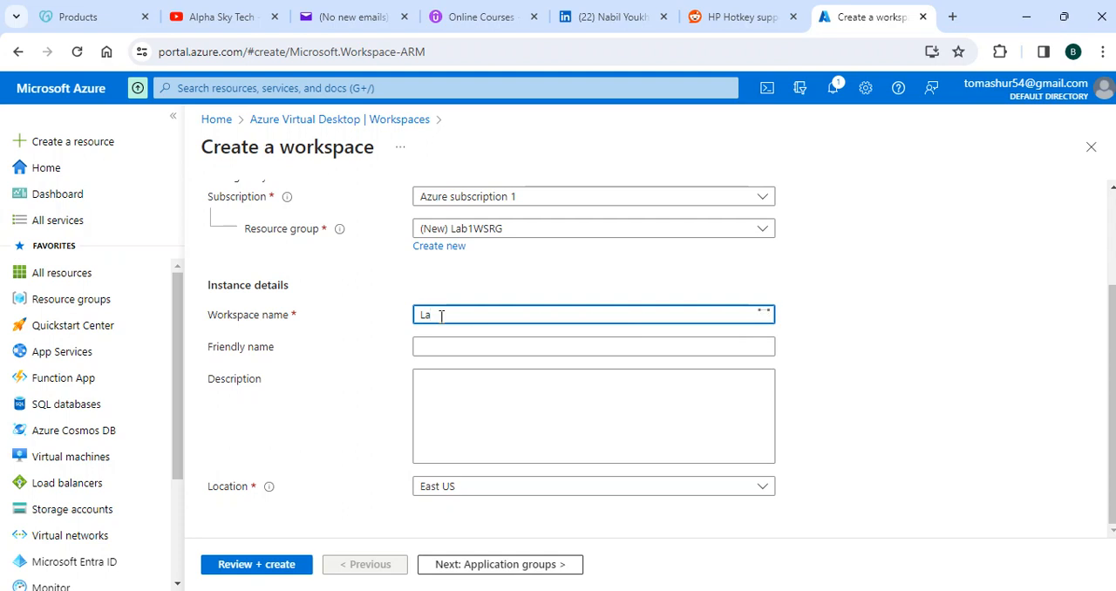
type("b1WS")
Step: Enter "Lap1 Workspace" as the workspace's friendly name
left_click(460, 348)
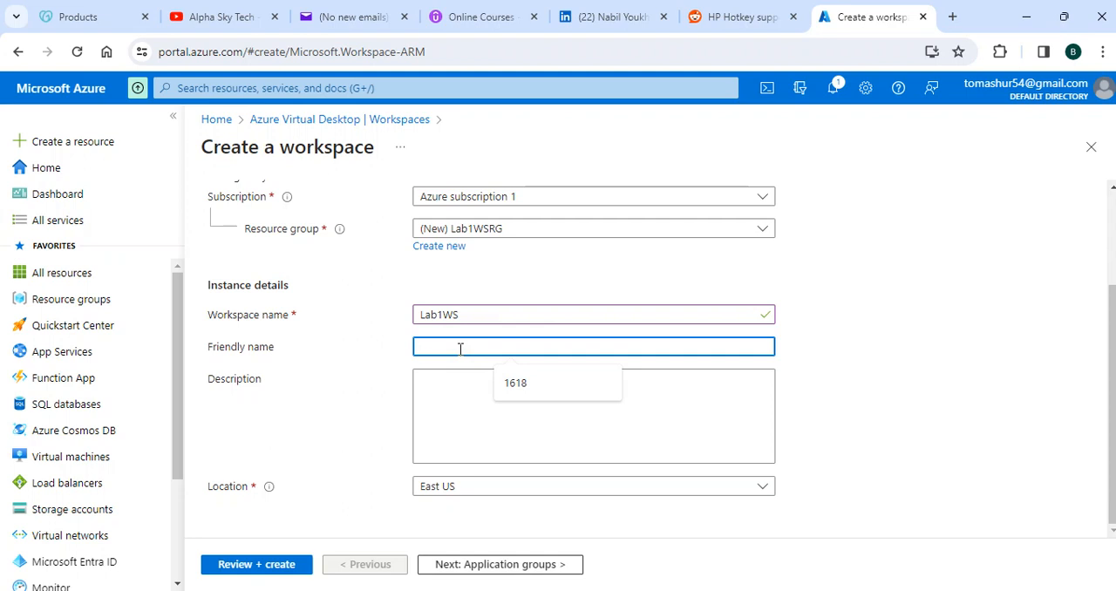
type("Lap")
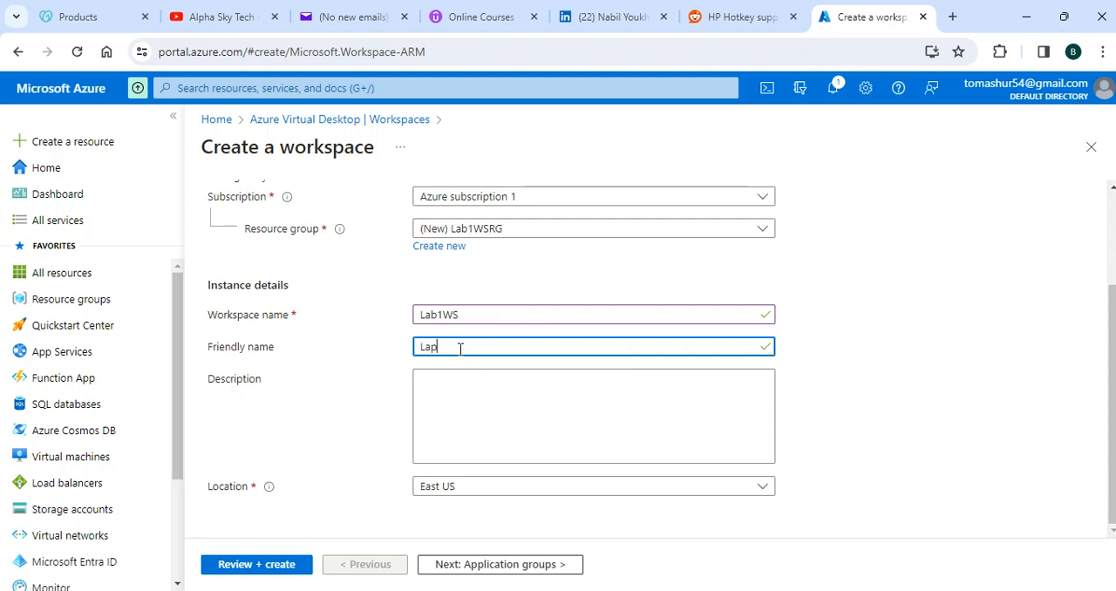
type("1 Workspace")
left_click(512, 346)
left_click_drag(512, 346, 395, 348)
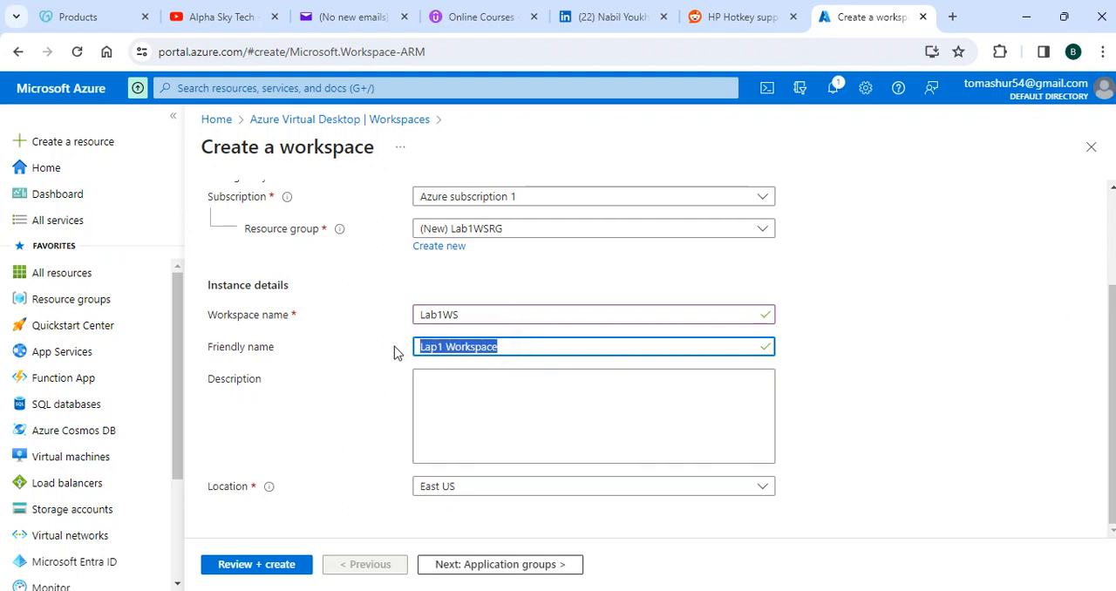
Step: Enter the workspace description "A workspace for lab1"
left_click(495, 395)
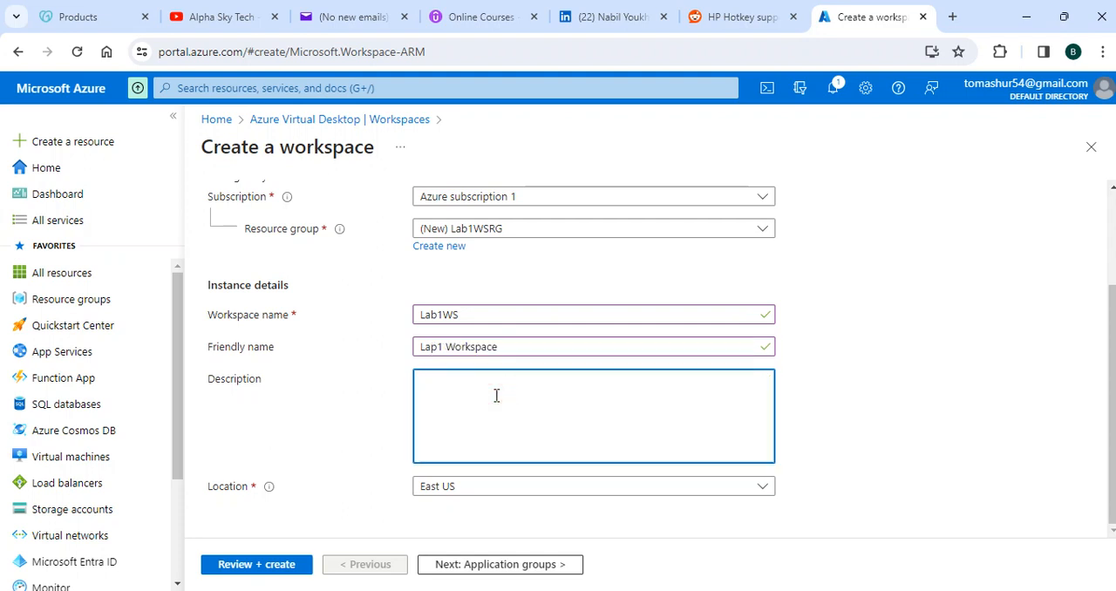
type("A workspace fo lab")
key("BackSpace")
key("BackSpace")
key("BackSpace")
type("lab1")
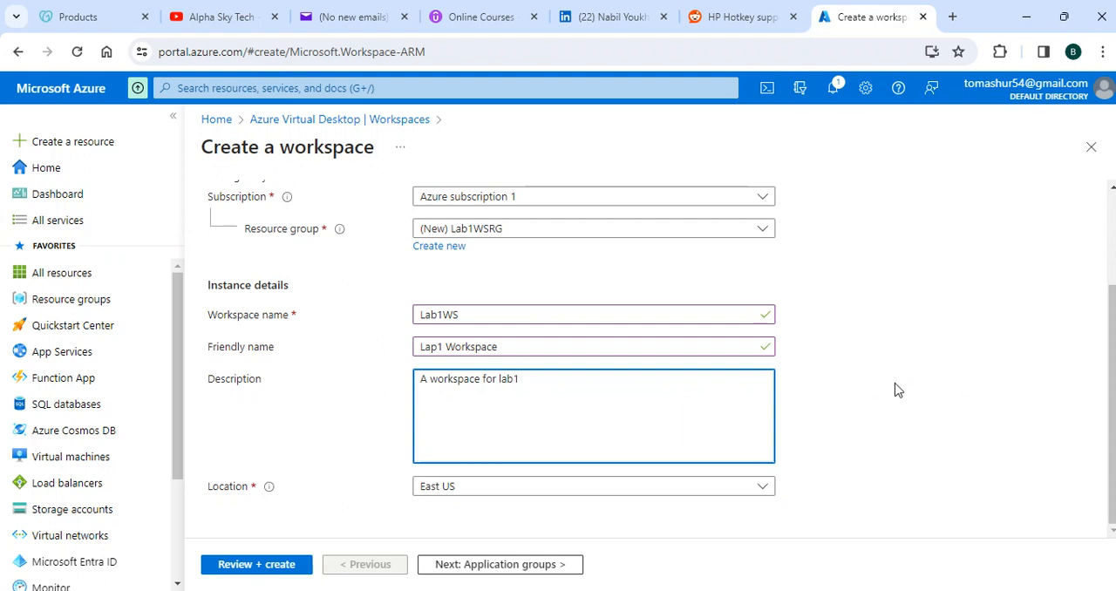
Step: Keep the default application group, diagnostics and tag settings, and create the workspace after the review
left_click(541, 567)
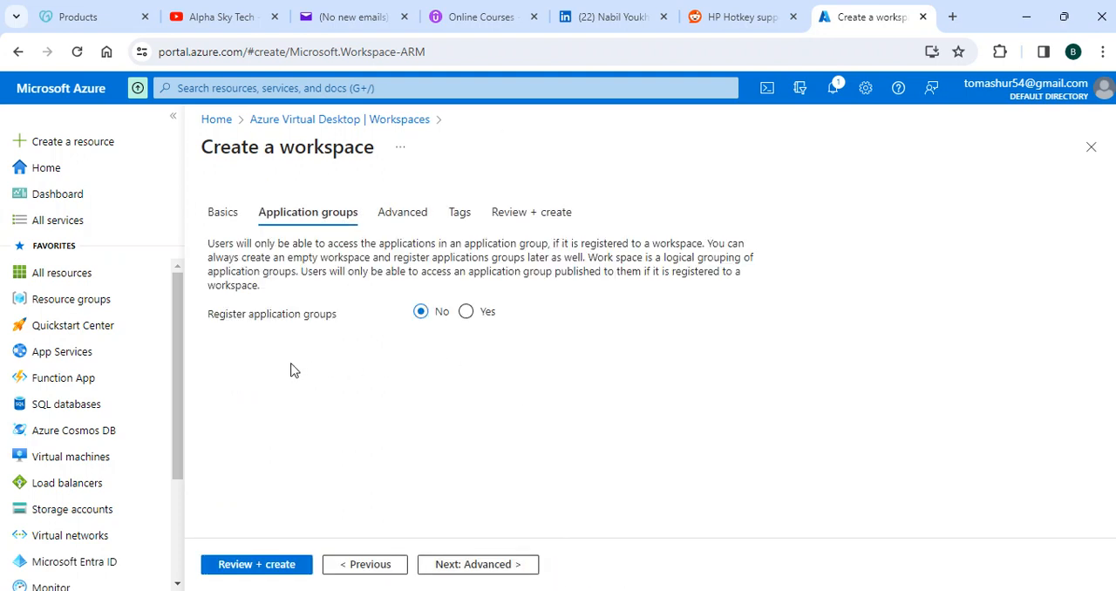
left_click(490, 568)
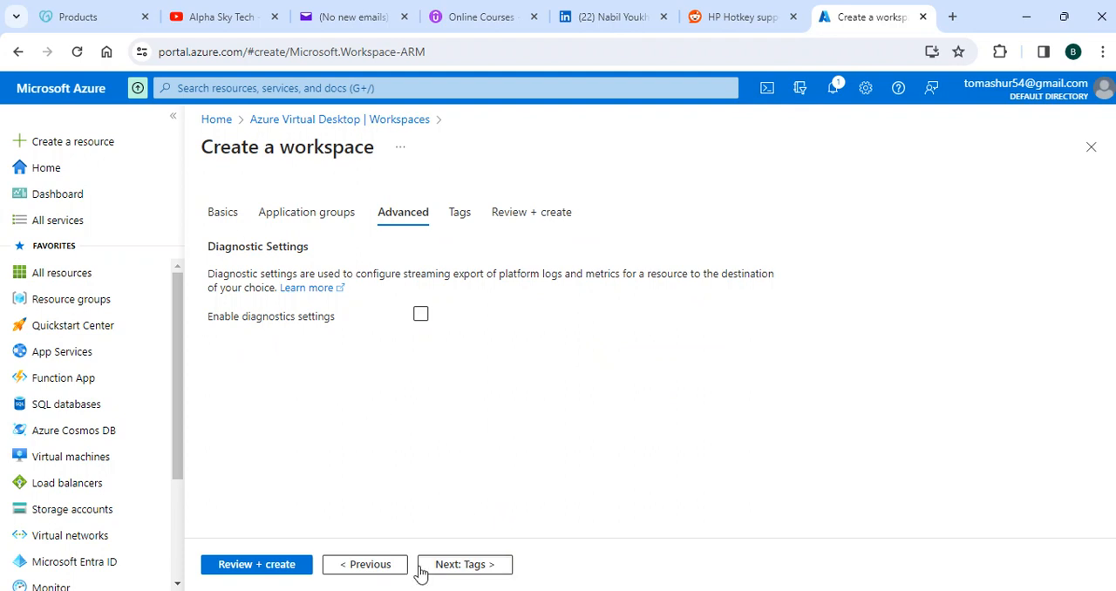
left_click(466, 566)
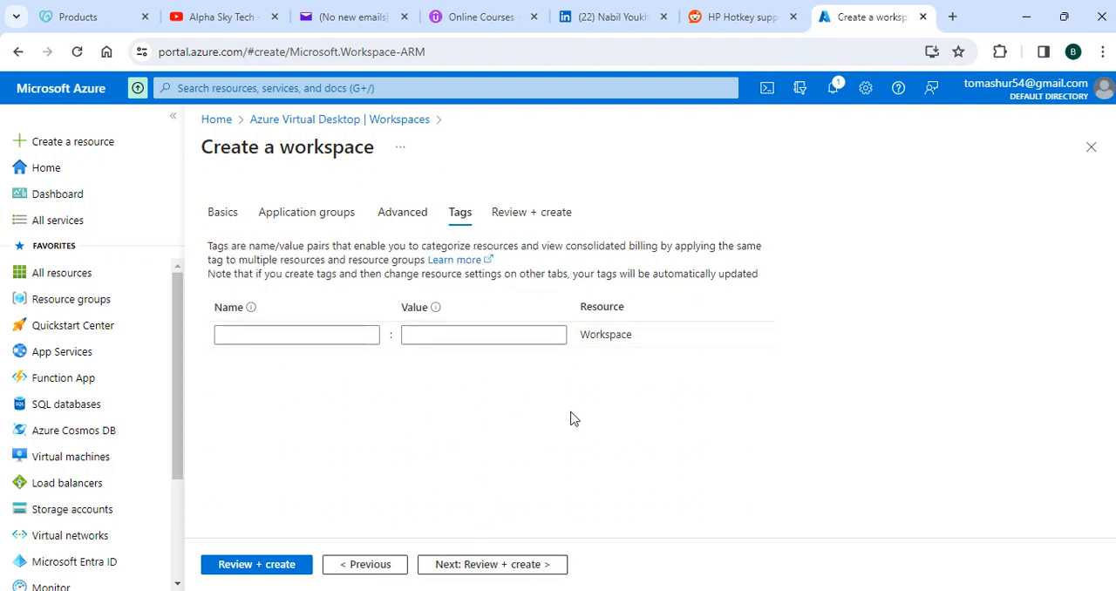
left_click(535, 567)
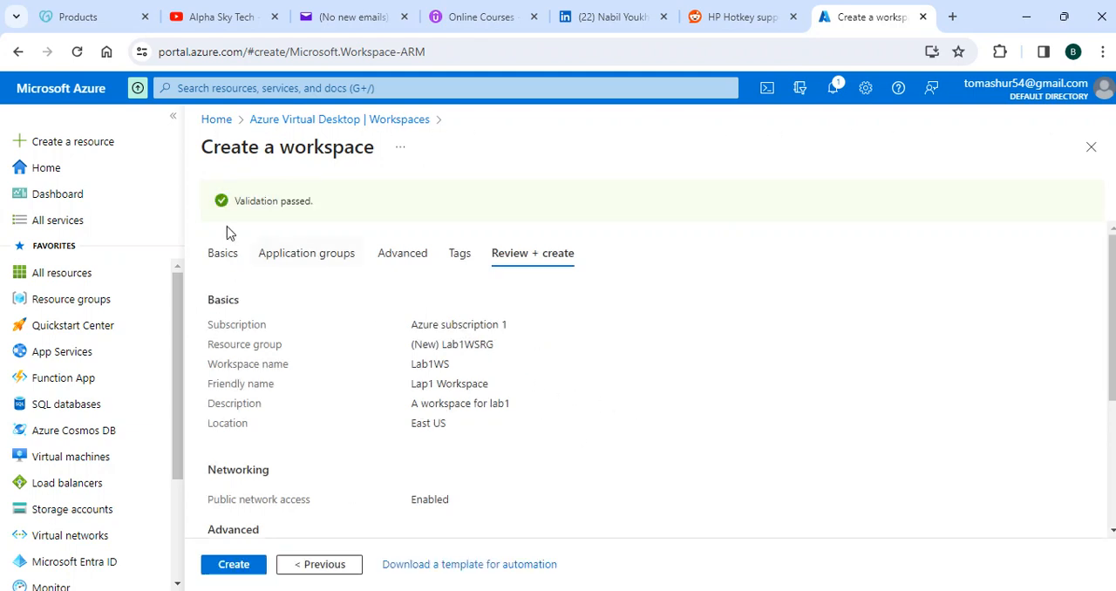
left_click(232, 565)
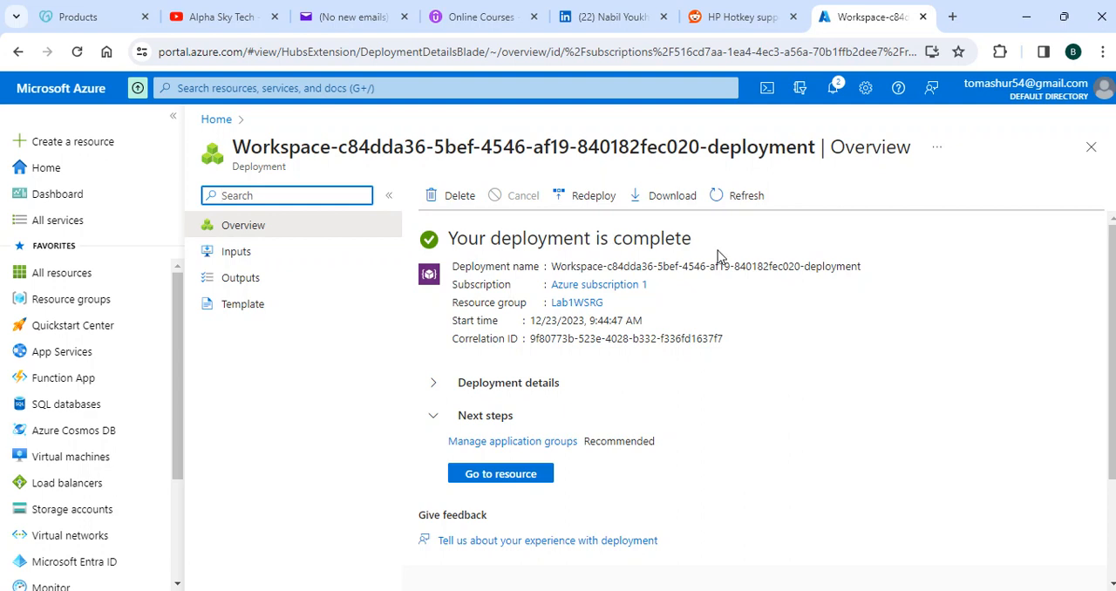
Step: View the deployed Lab1WS workspace resource, and return to the Azure Virtual Desktop overview through the portal home page
scroll(872, 303, "down", 2)
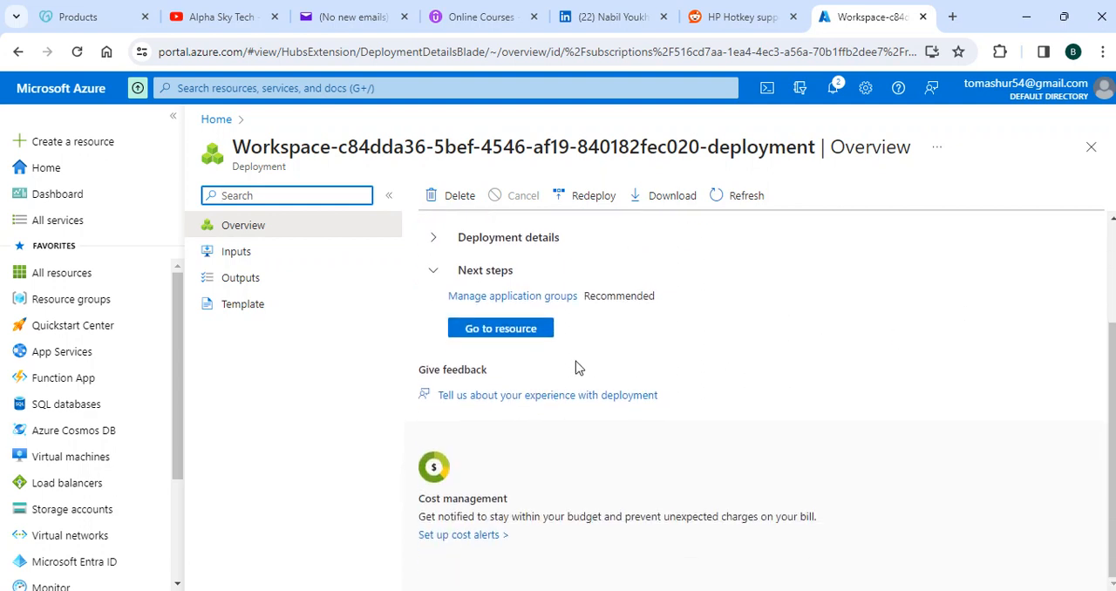
left_click(504, 330)
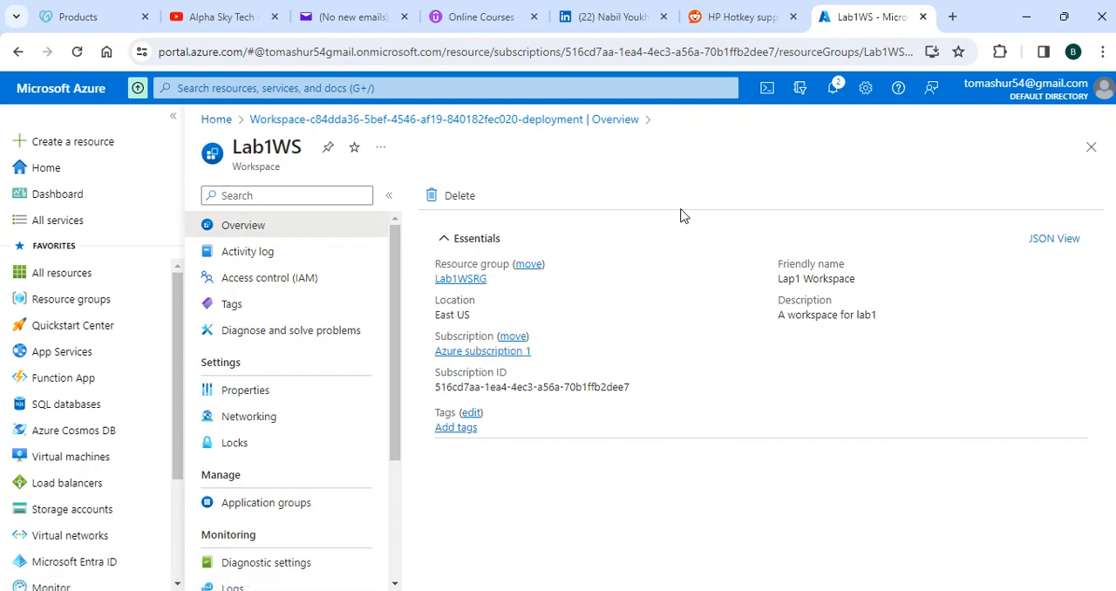
left_click(208, 120)
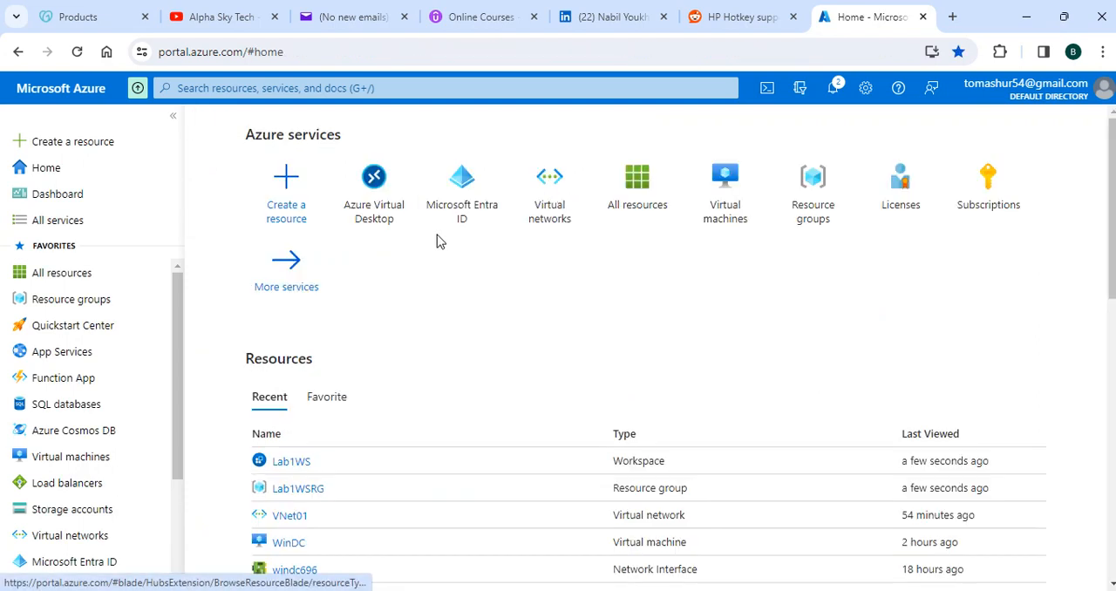
left_click(366, 194)
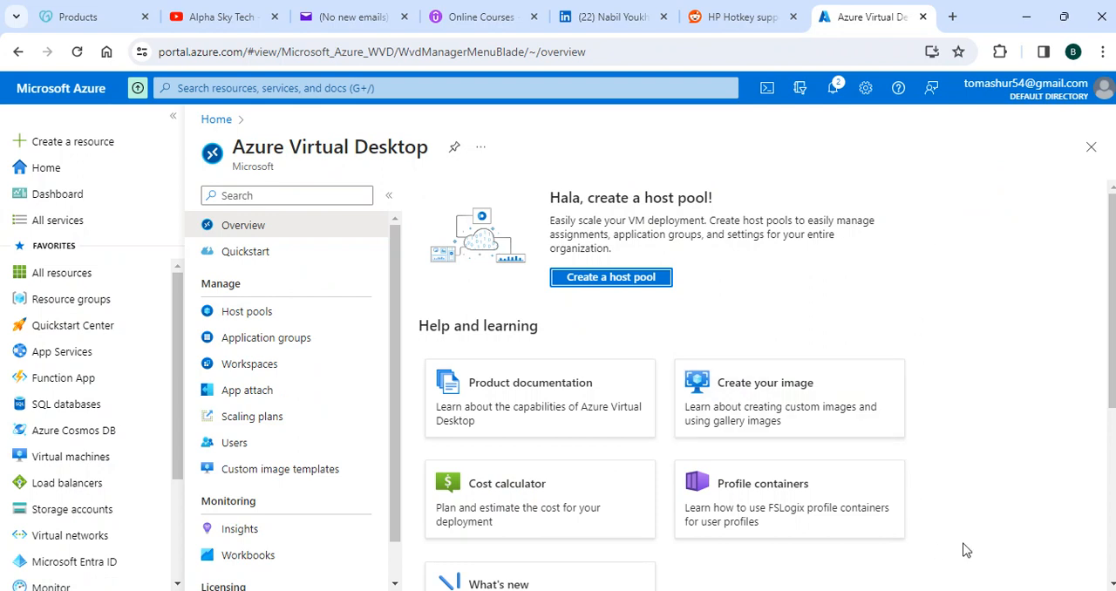
Step: Switch to the WinDC Remote Desktop session in full screen and show the alphskytech.com domain's contents in Active Directory Users and Computers
left_click(815, 523)
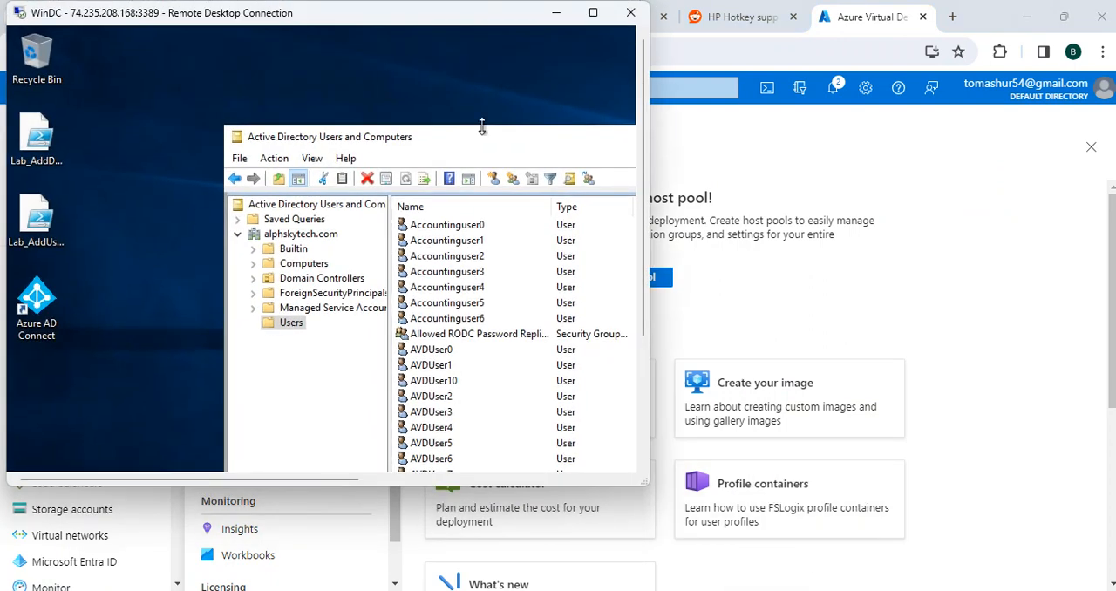
left_click(592, 12)
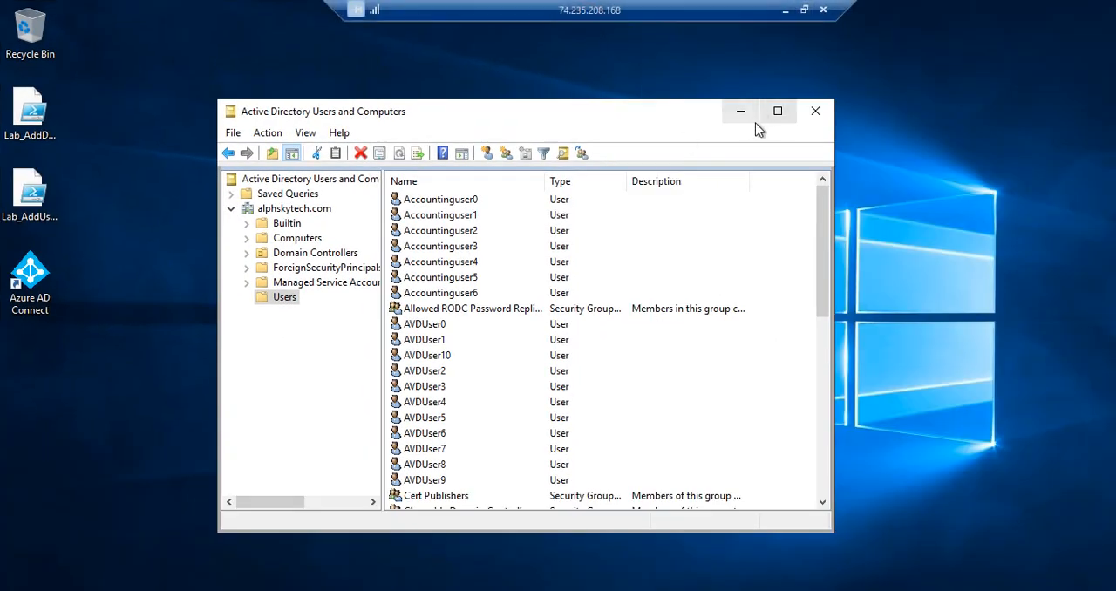
left_click_drag(629, 125, 544, 105)
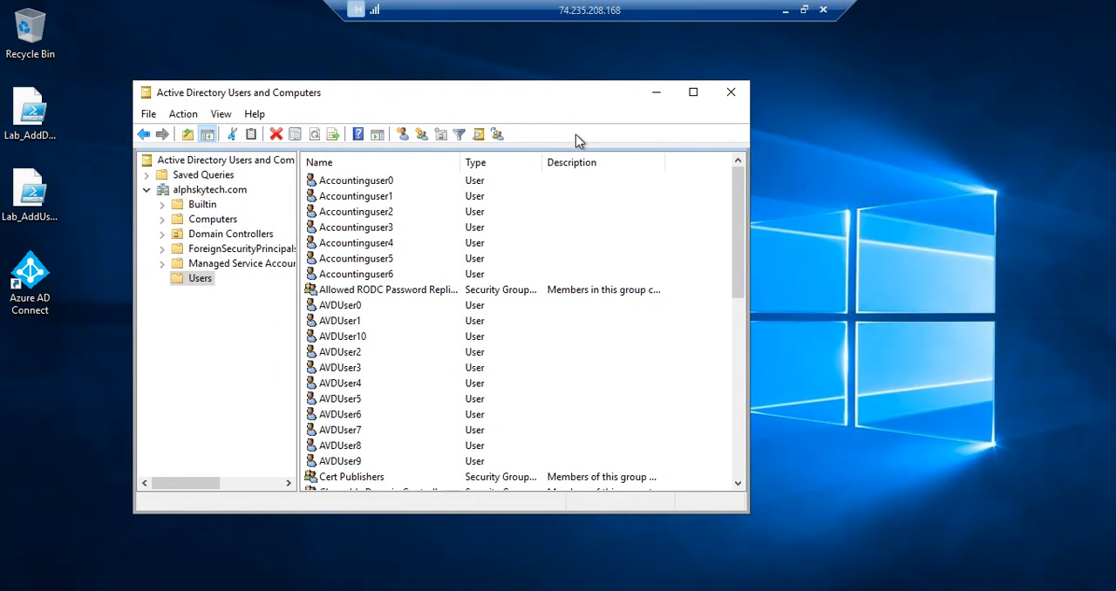
left_click(217, 191)
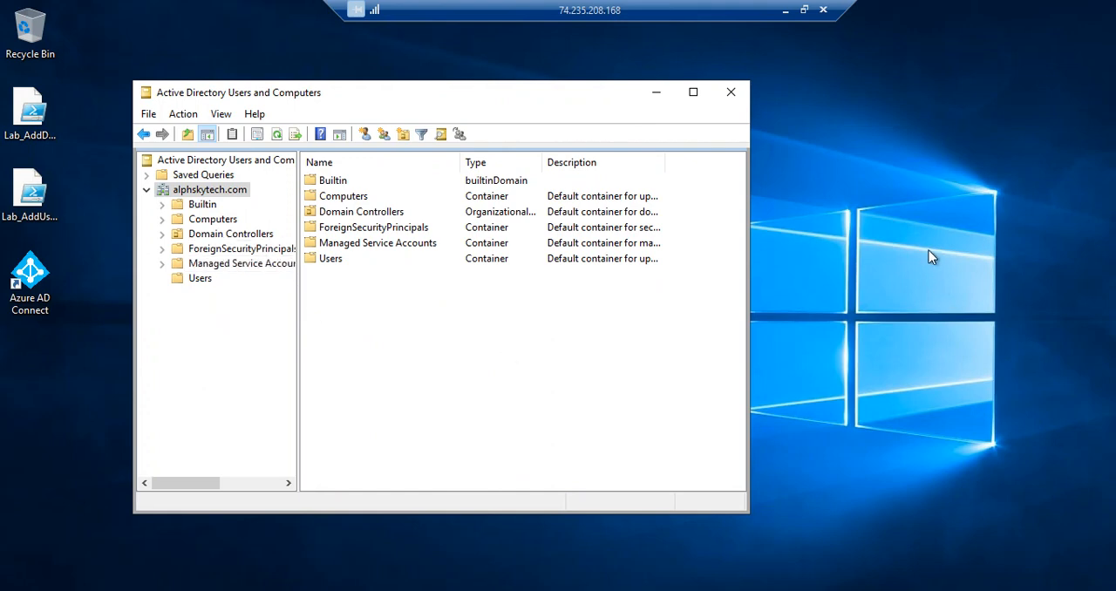
Step: Leave the full-screen WinDC Remote Desktop session and minimize its window to return to the Azure portal
left_click(808, 21)
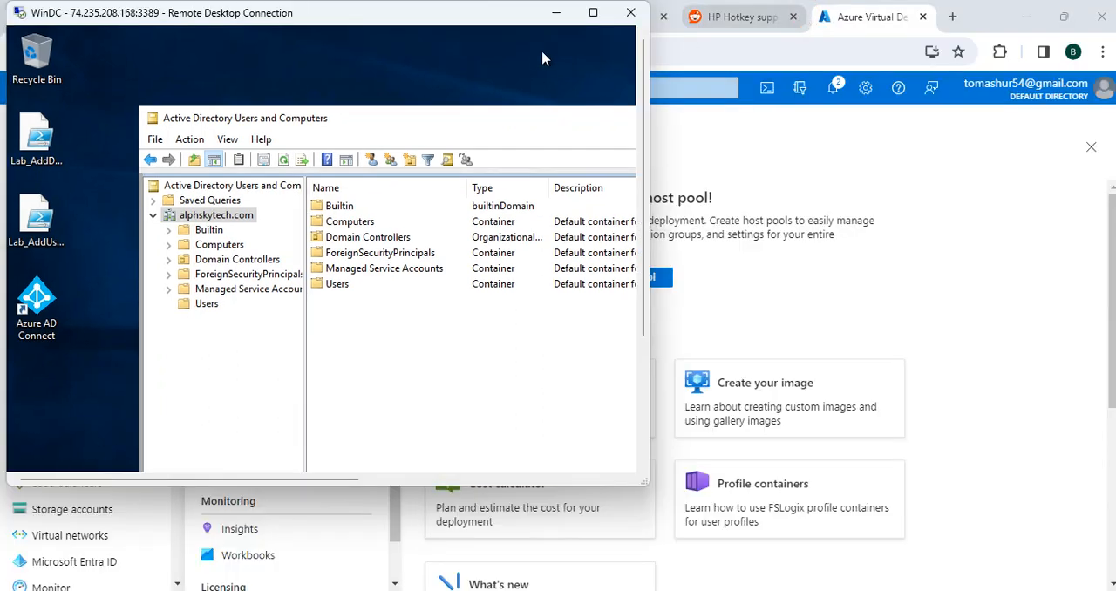
left_click(601, 21)
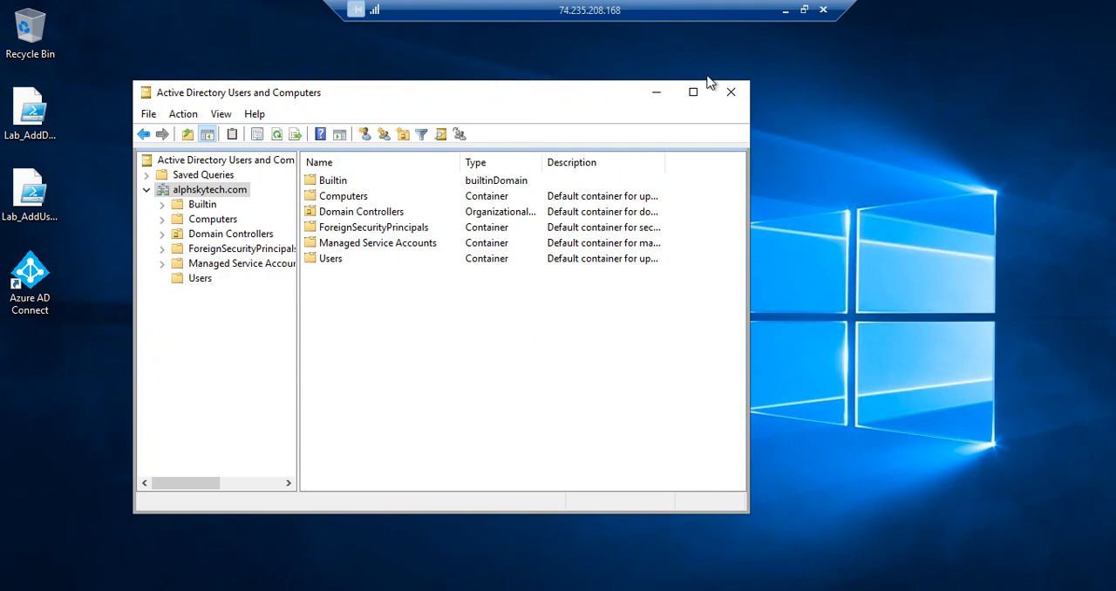
left_click(803, 9)
left_click(556, 12)
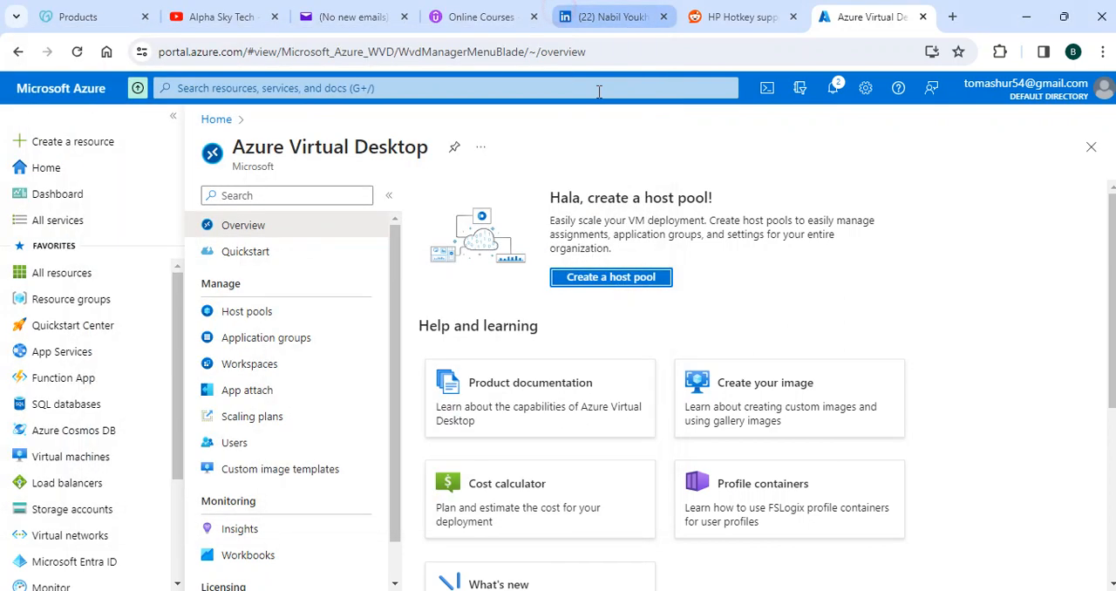
Step: Open Microsoft Entra ID from the portal home page and look through the full list of the Default Directory's users
left_click(42, 169)
left_click(453, 209)
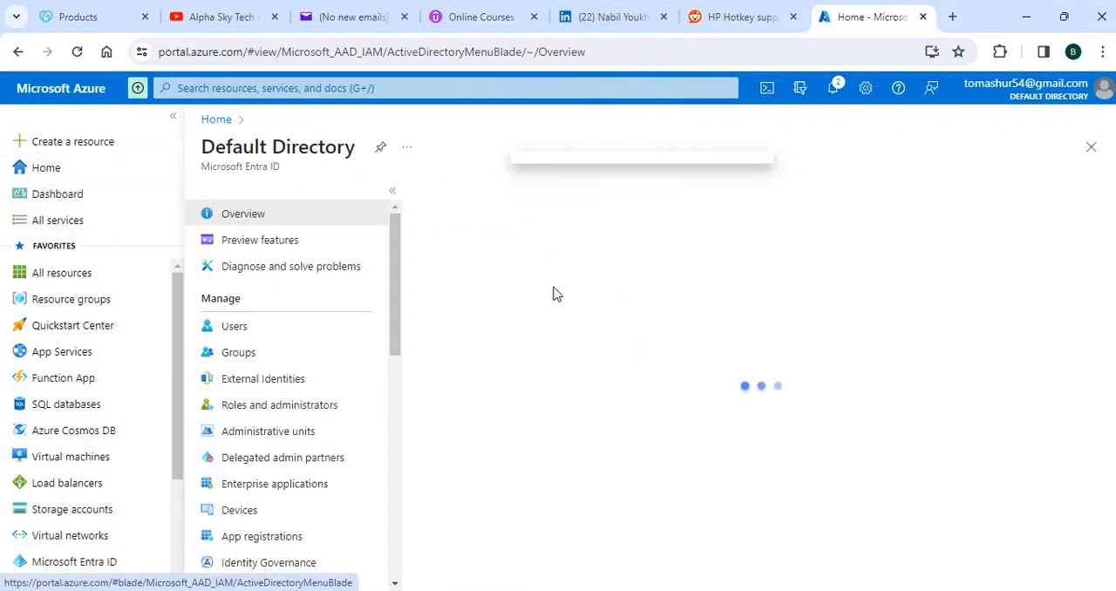
left_click(263, 330)
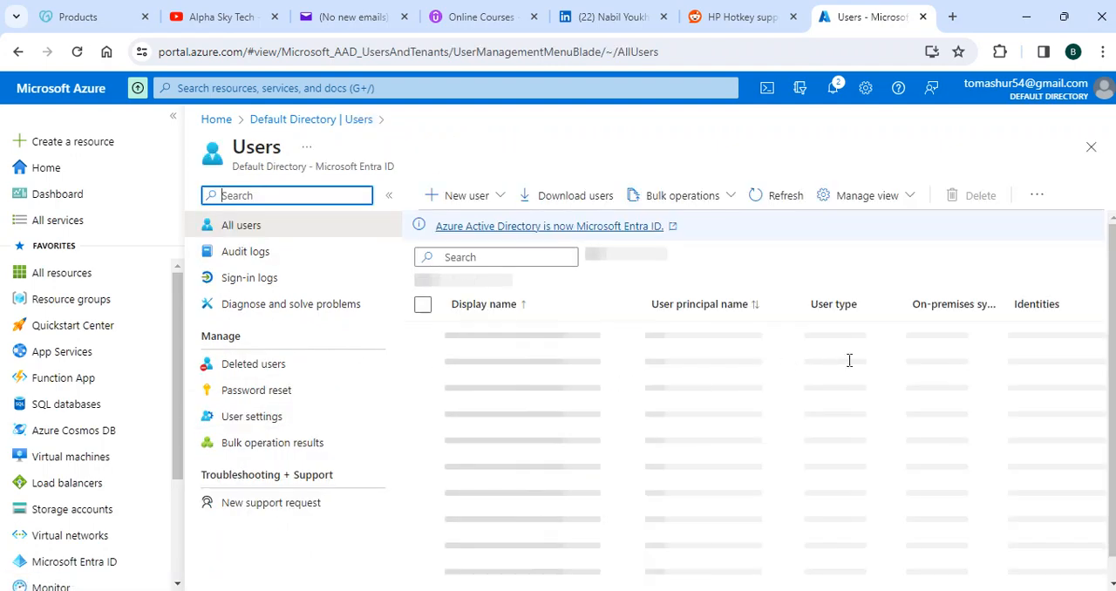
scroll(840, 384, "down", 5)
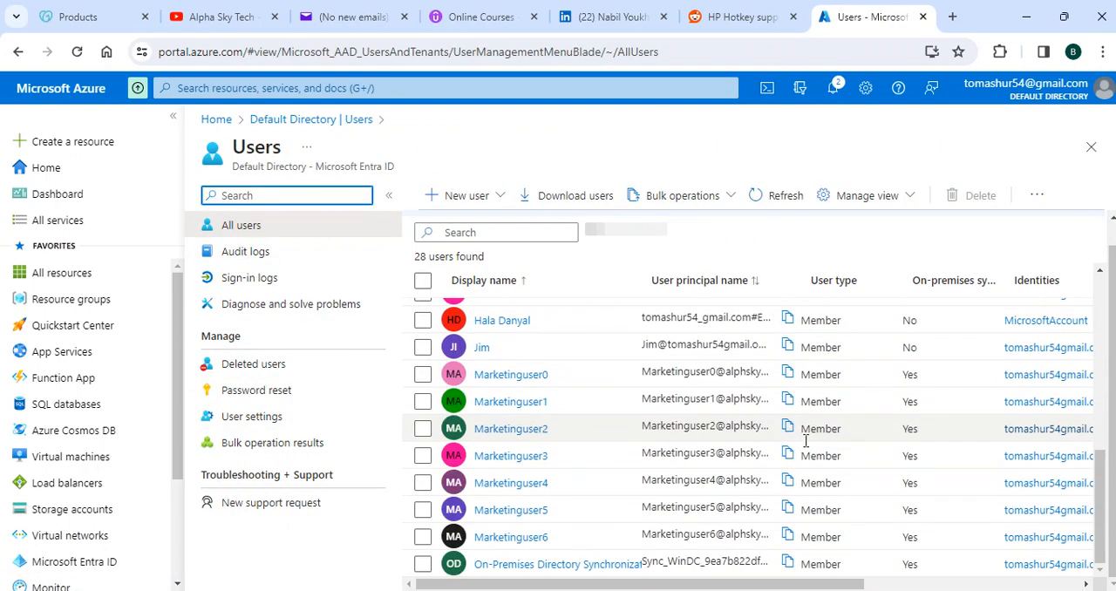
scroll(954, 459, "up", 5)
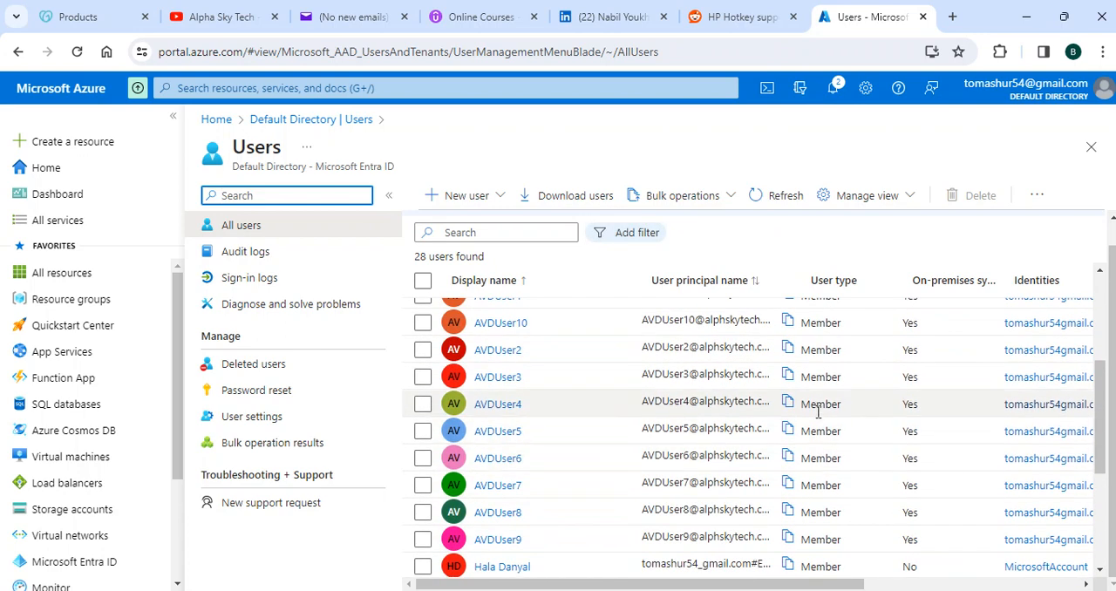
scroll(811, 410, "up", 5)
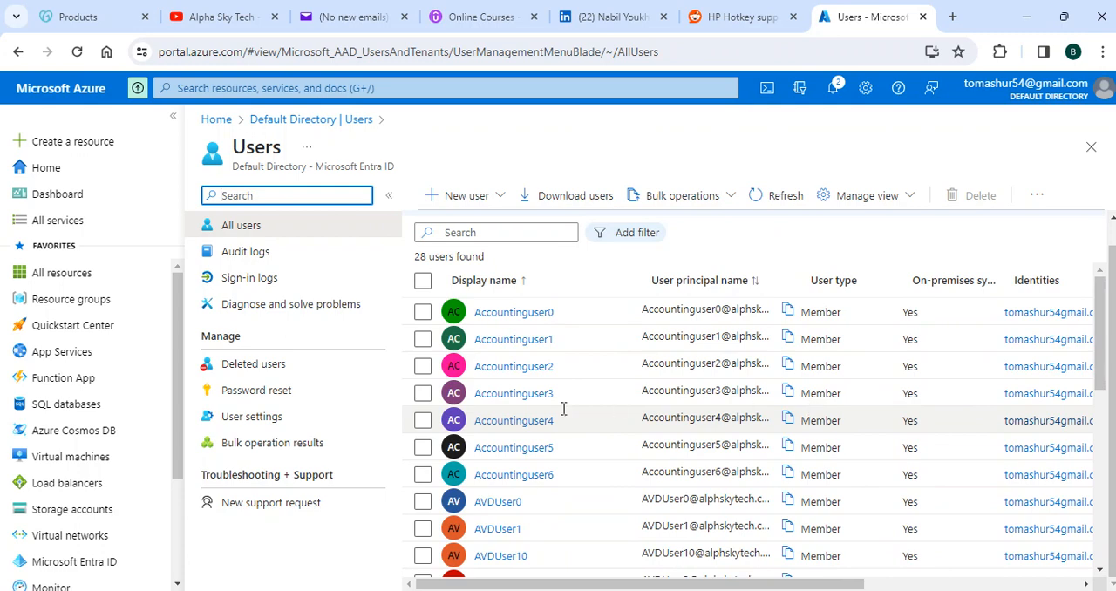
Step: Switch to the WinDC session to view the domain's Users container in Active Directory, and return to the Azure portal
left_click(800, 590)
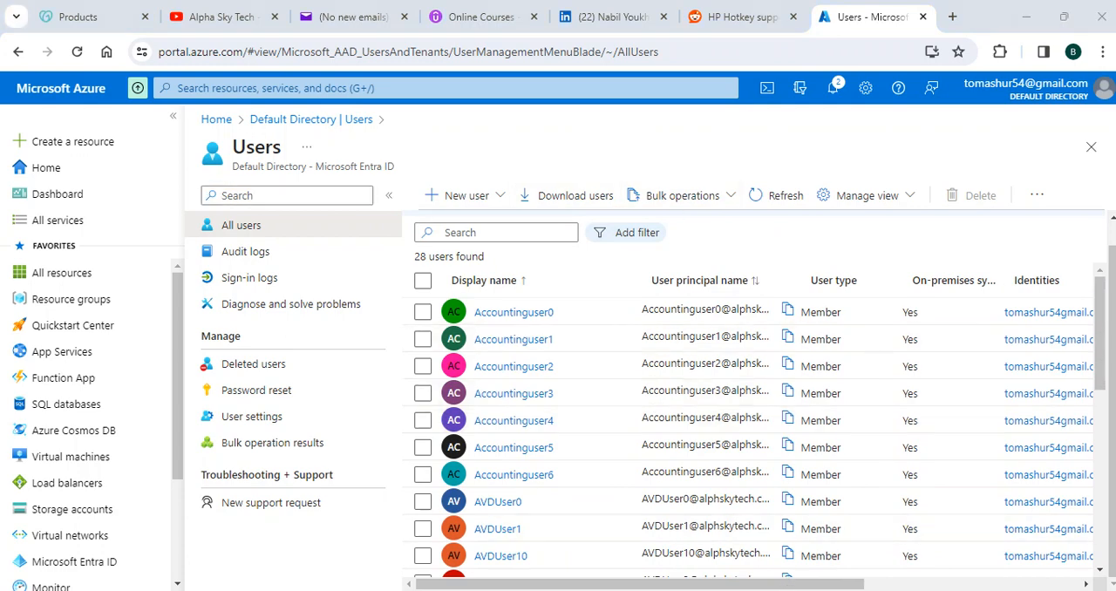
left_click(202, 305)
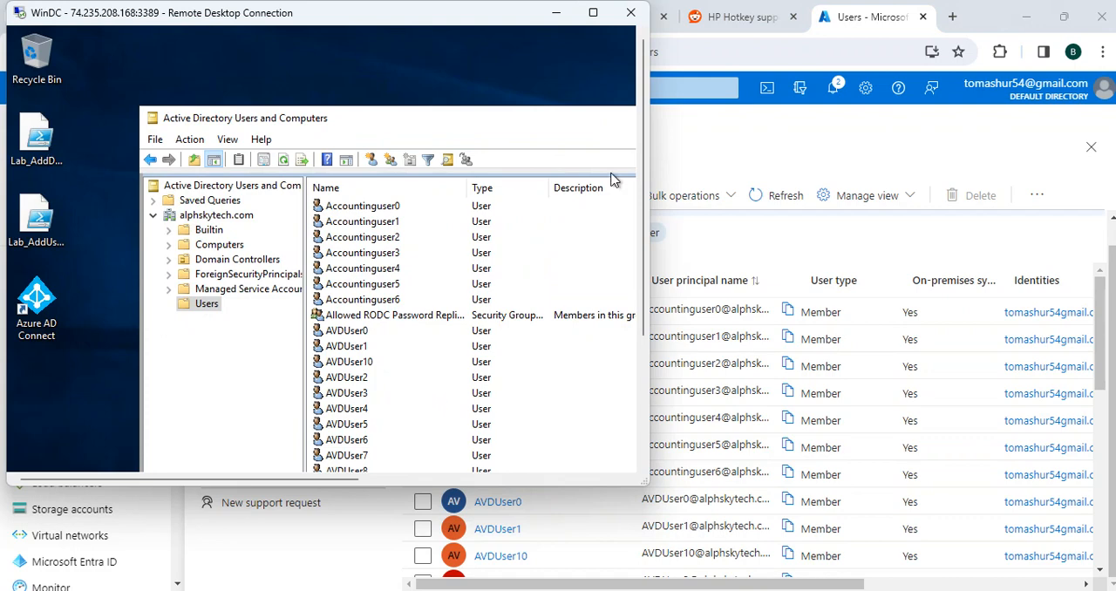
left_click(556, 13)
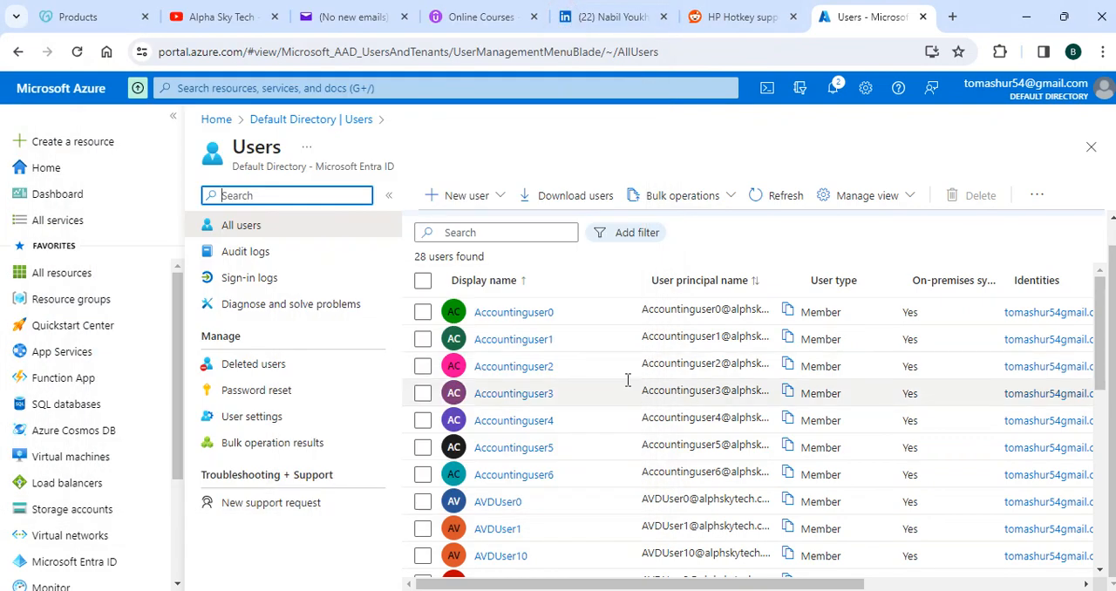
Step: Return to the portal home page, minimize the WinDC session, and open the Azure Virtual Desktop overview
left_click(49, 177)
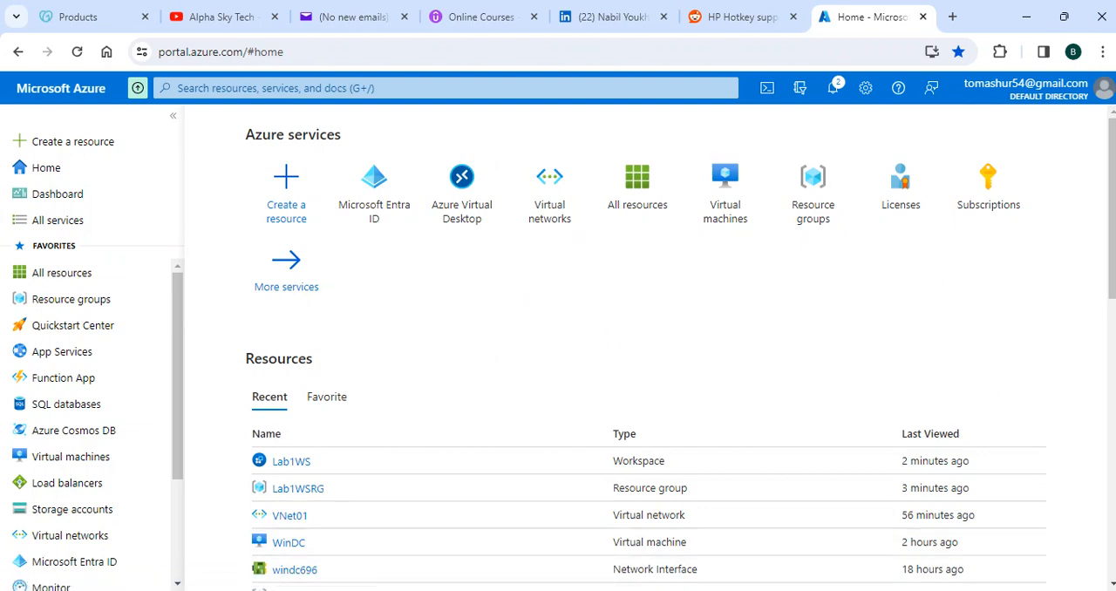
key("alt+Tab")
left_click(556, 12)
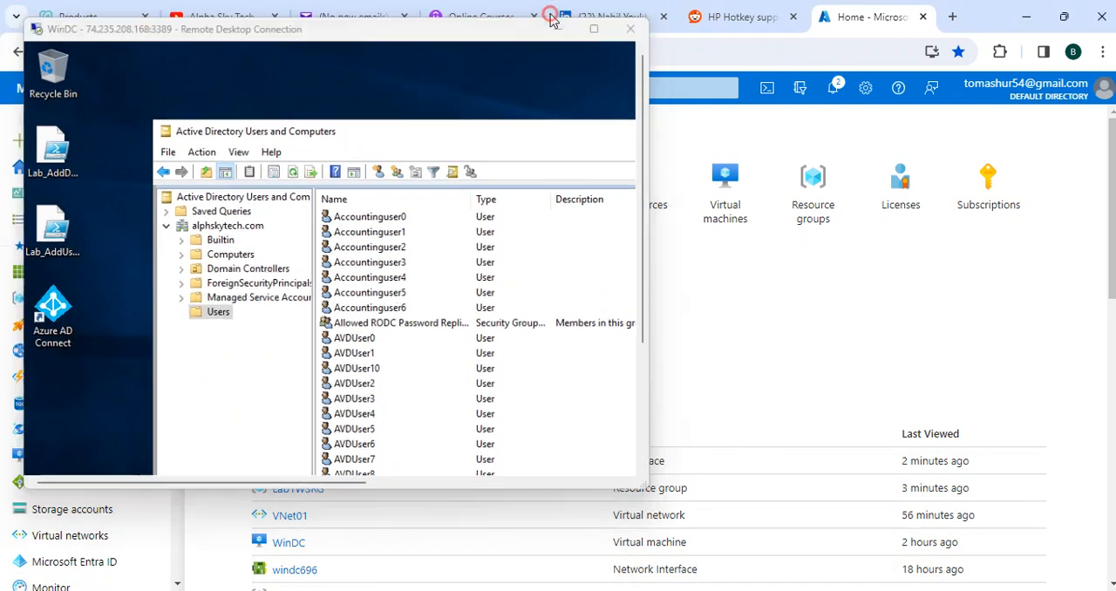
left_click(487, 207)
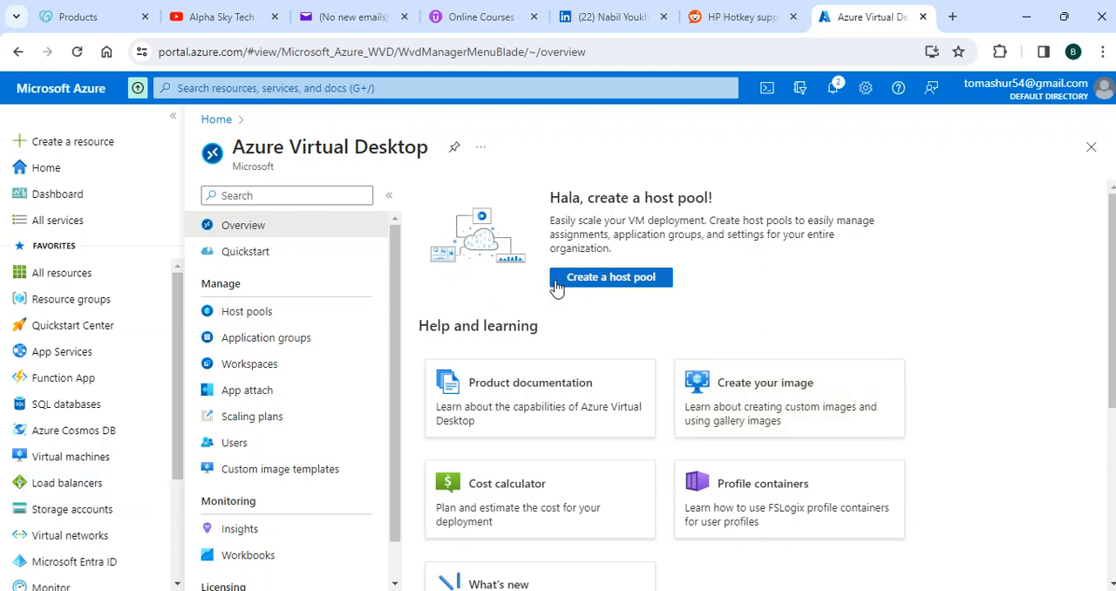
Step: Start creating a host pool and create a new resource group named Lab1HPRG for it
left_click(626, 284)
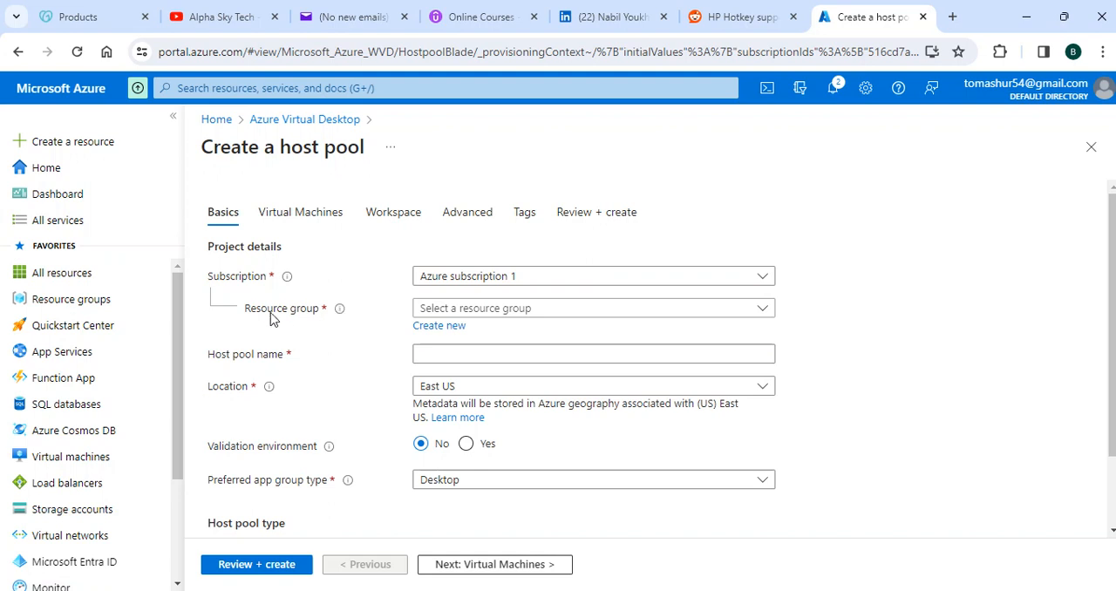
left_click(440, 326)
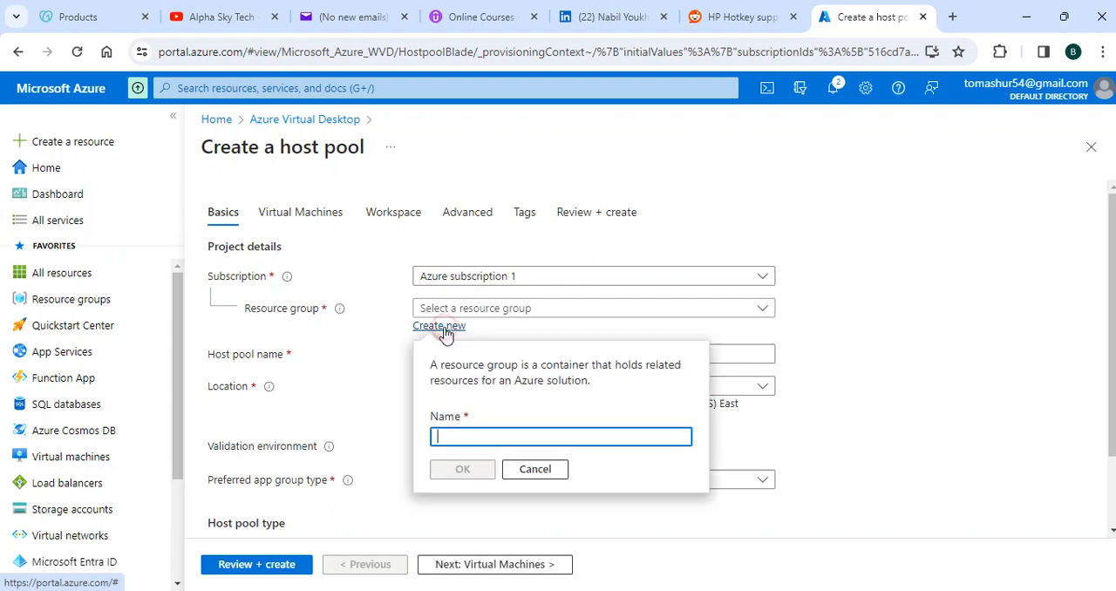
left_click(447, 439)
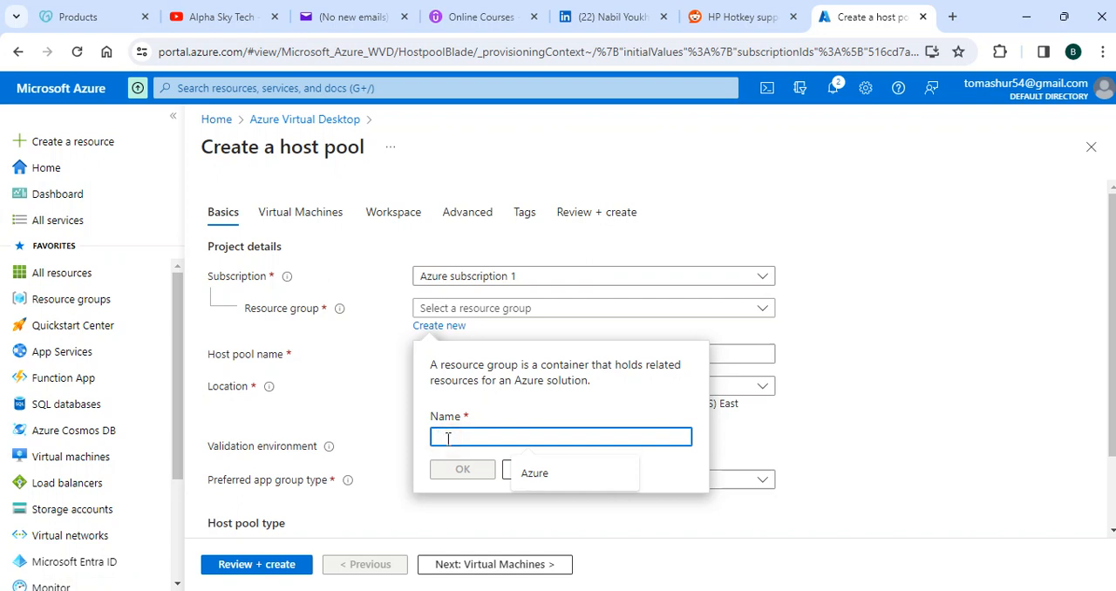
type("L")
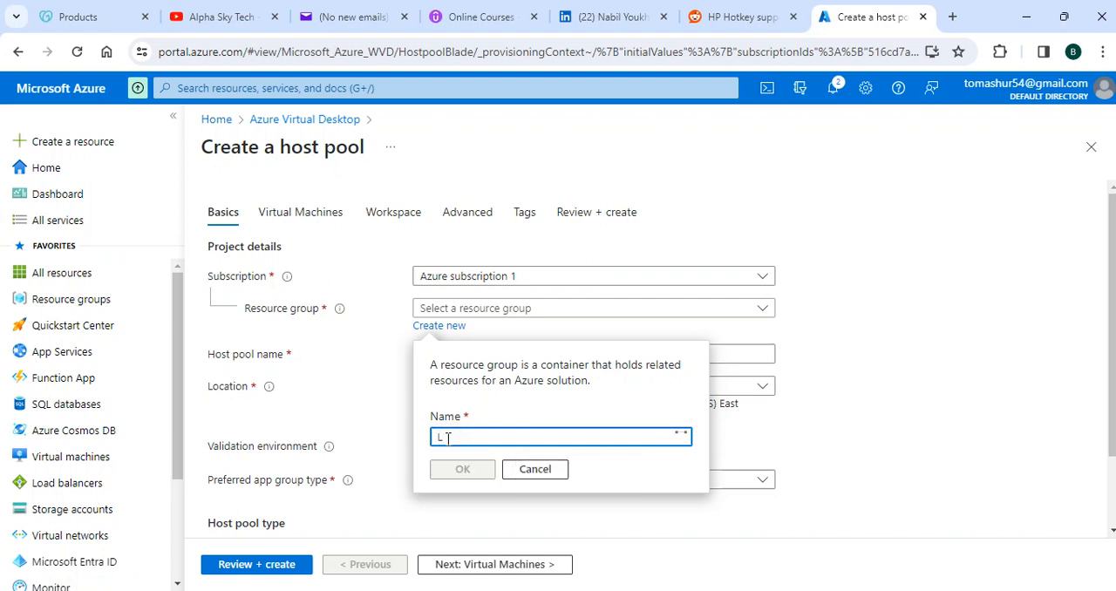
type("ab1")
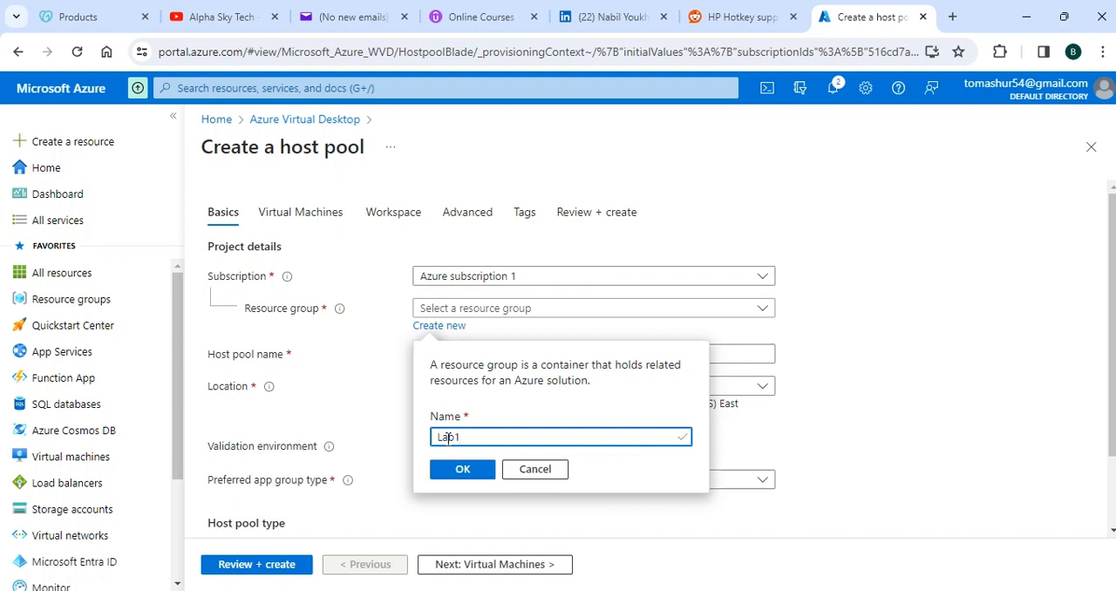
type("HP")
type("RF")
key("BackSpace")
type("F")
key("BackSpace")
type("G")
left_click(453, 478)
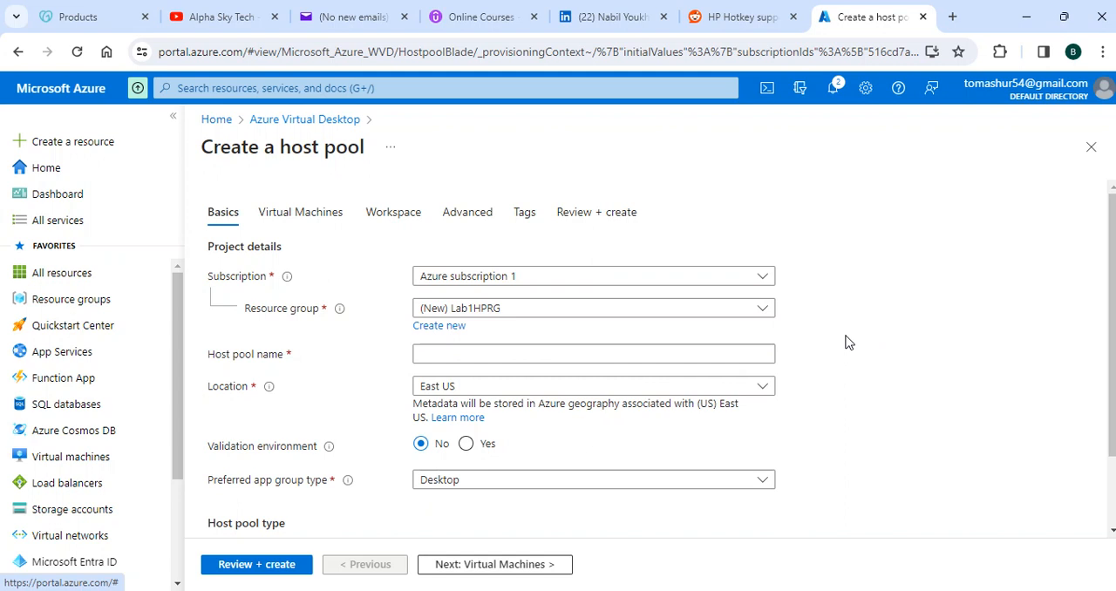
Step: Name the host pool Lab1HP
left_click(490, 355)
left_click(468, 354)
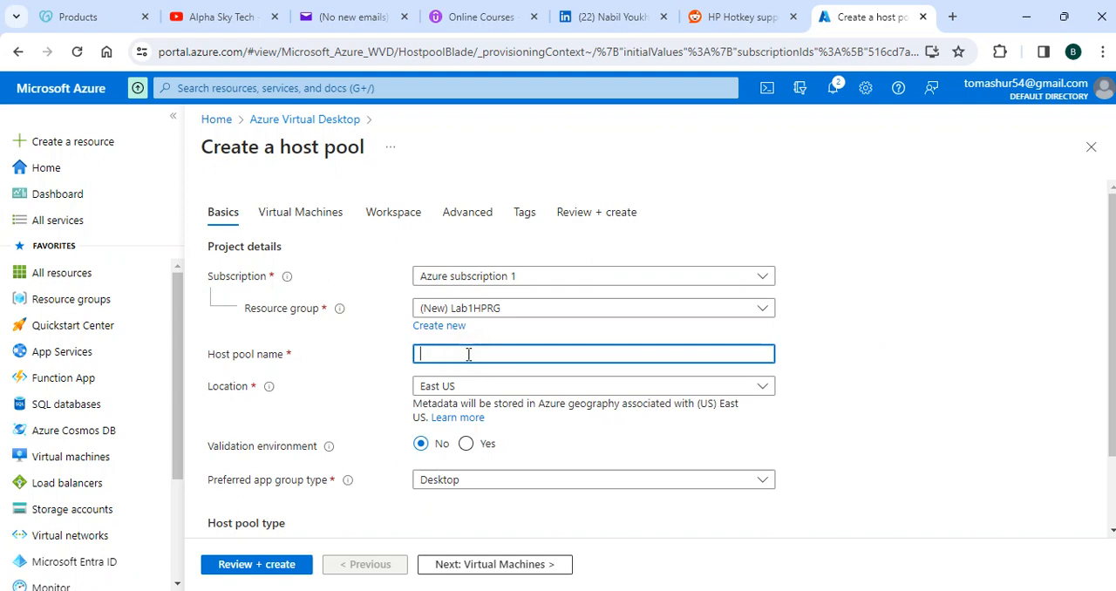
type("Lab1HP")
Step: Keep Desktop as the preferred app group type and set the host pool type to Pooled
scroll(963, 372, "down", 1)
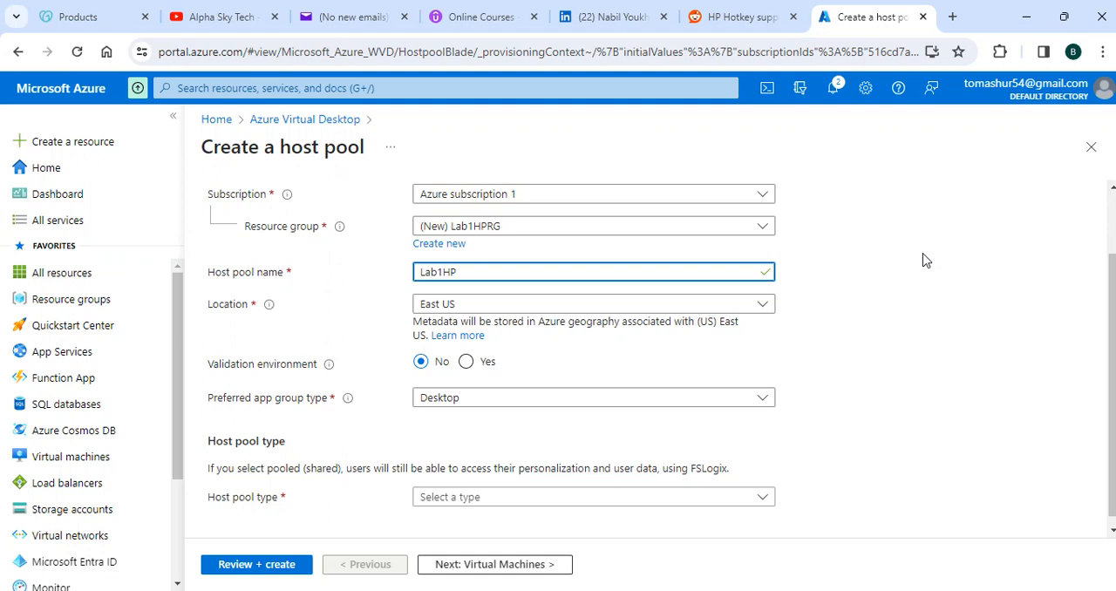
scroll(892, 382, "down", 1)
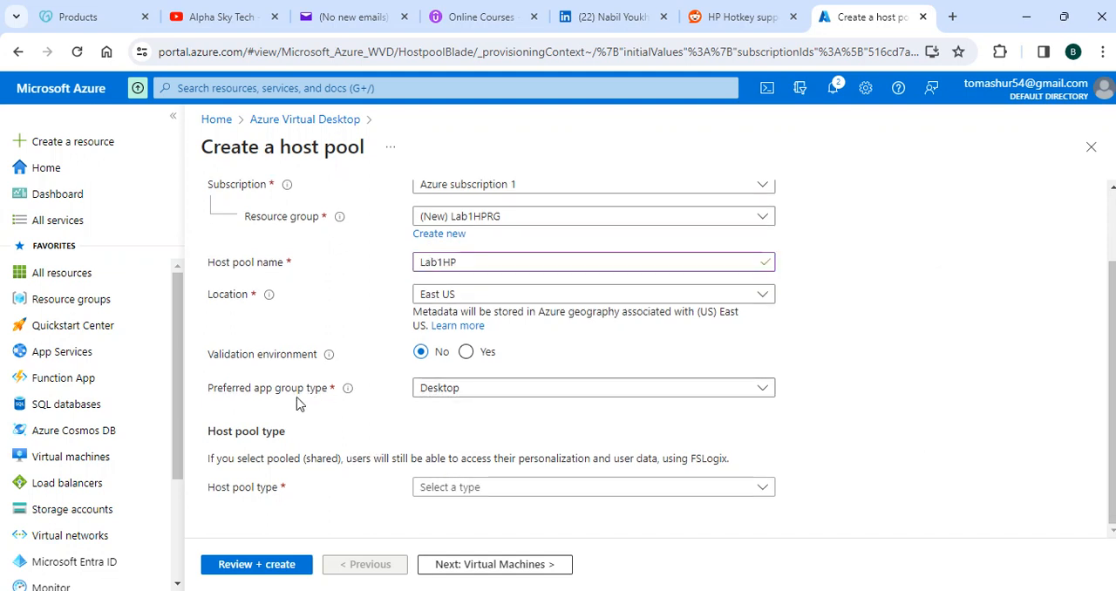
left_click(493, 394)
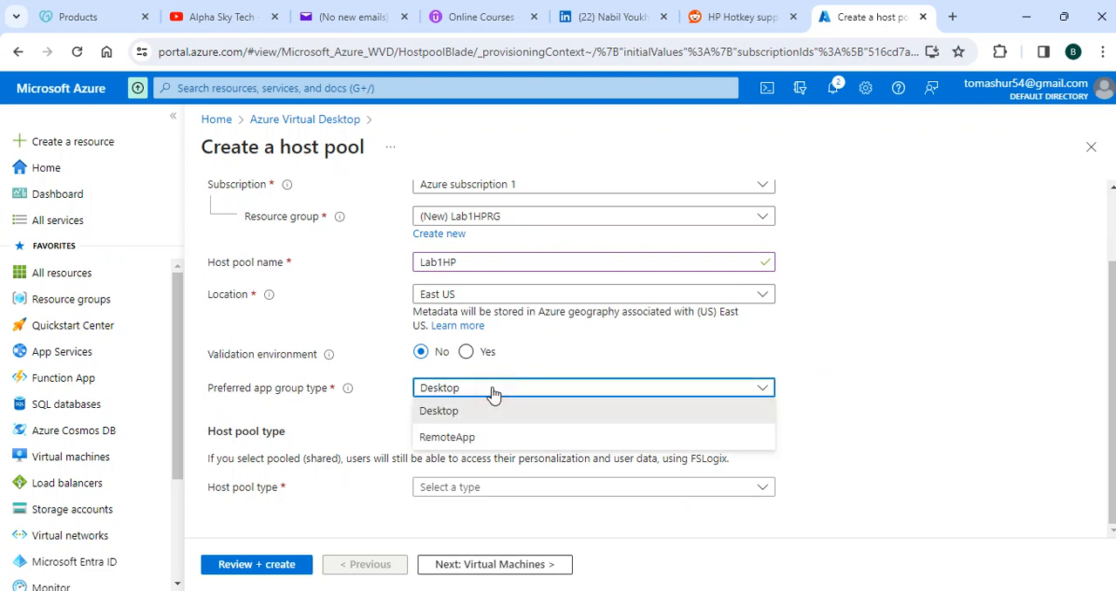
left_click(492, 394)
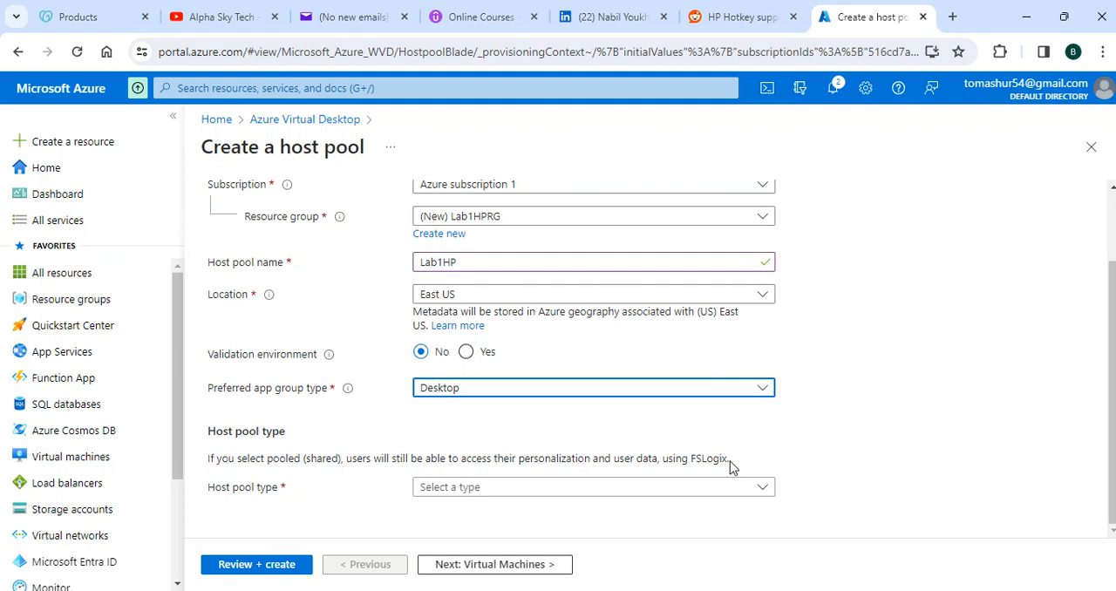
left_click_drag(732, 462, 692, 462)
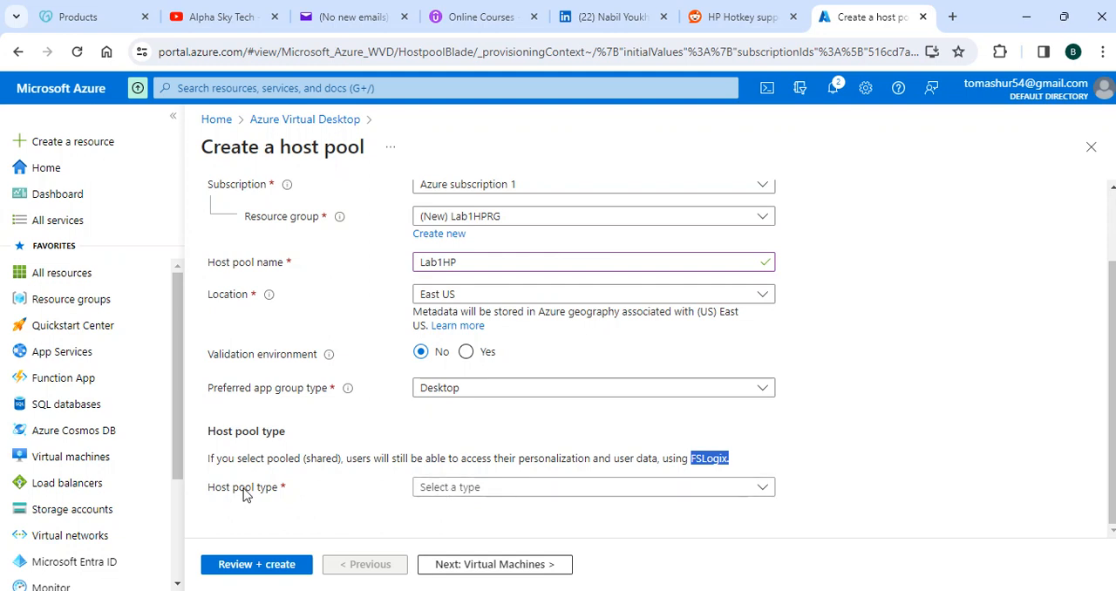
left_click(492, 490)
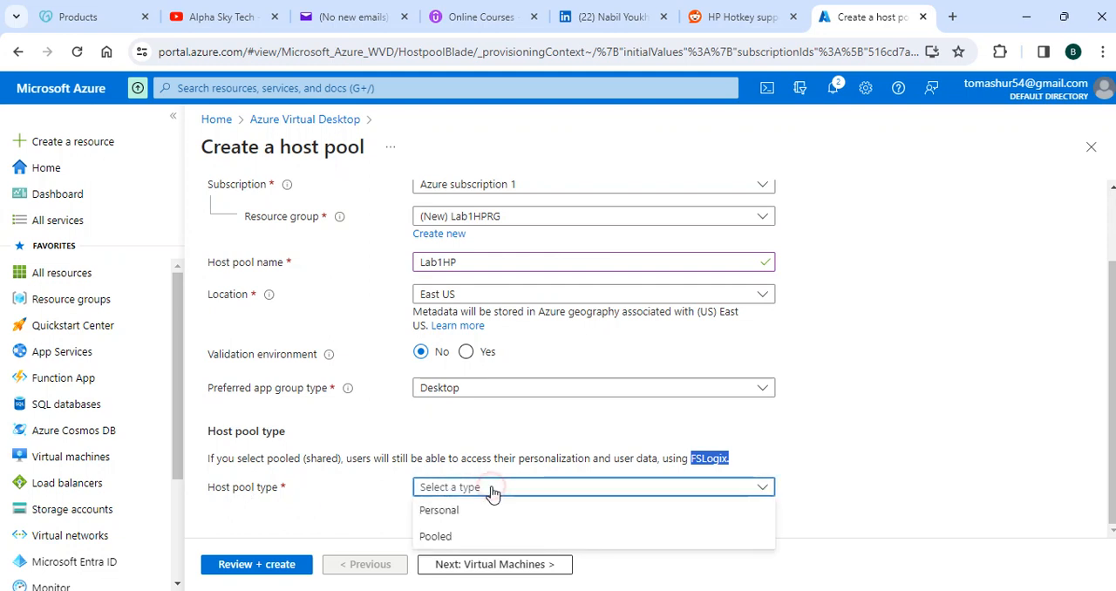
left_click(431, 536)
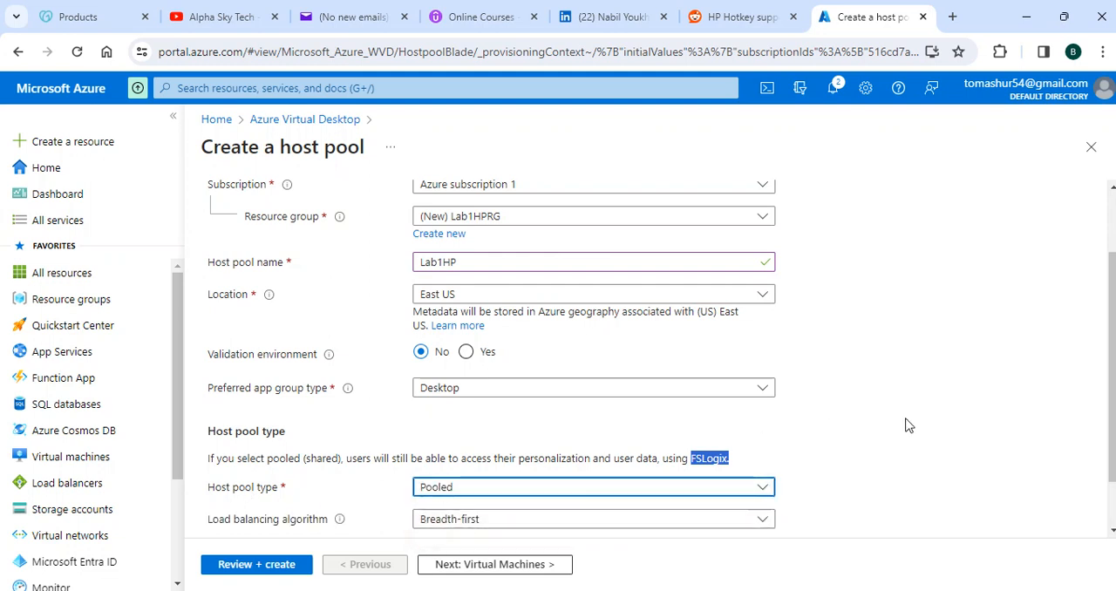
Step: Look at the load balancing algorithm options and keep Breadth-first for the host pool
scroll(906, 425, "down", 2)
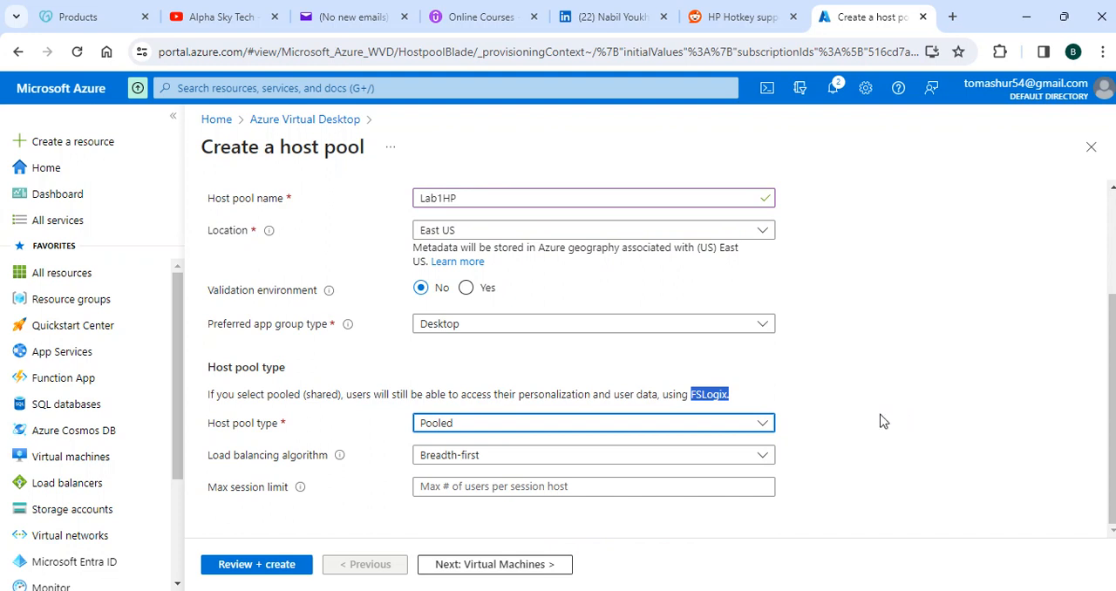
left_click(825, 421)
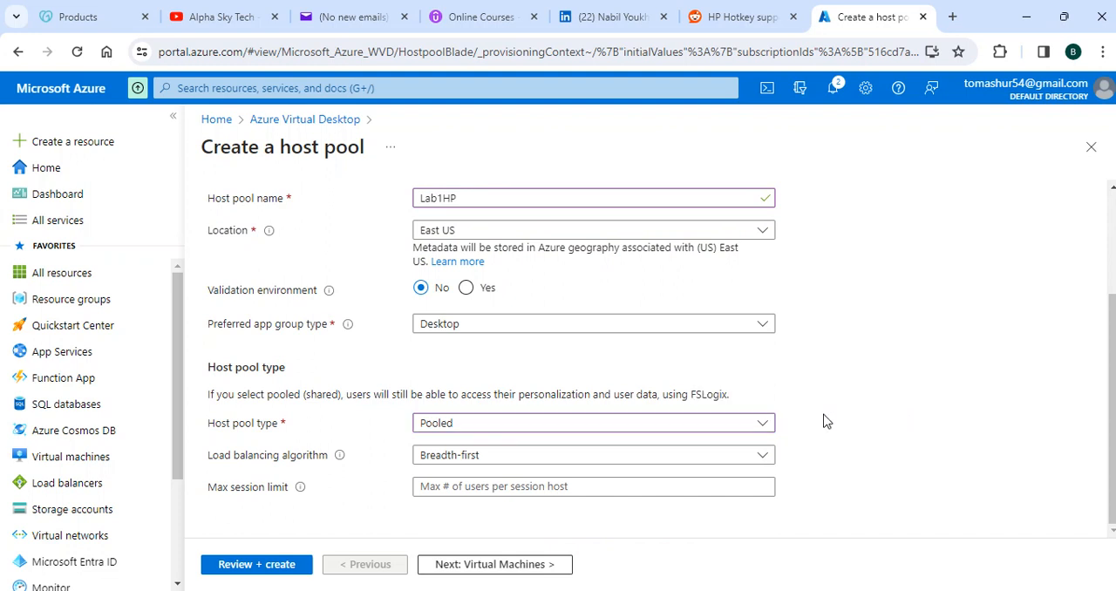
left_click(509, 457)
left_click(485, 482)
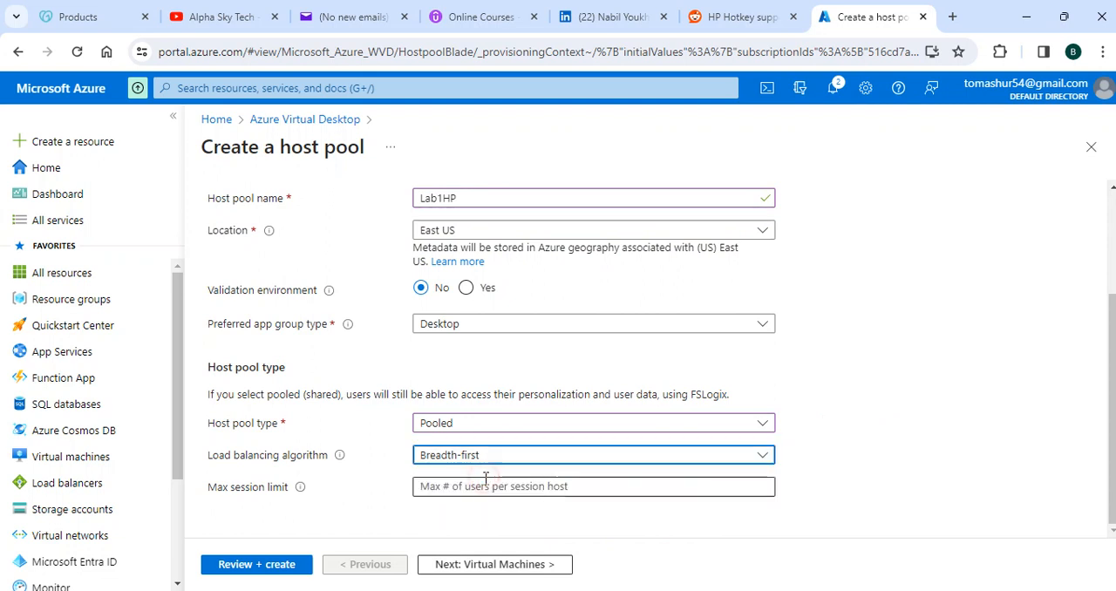
left_click(728, 458)
left_click(958, 424)
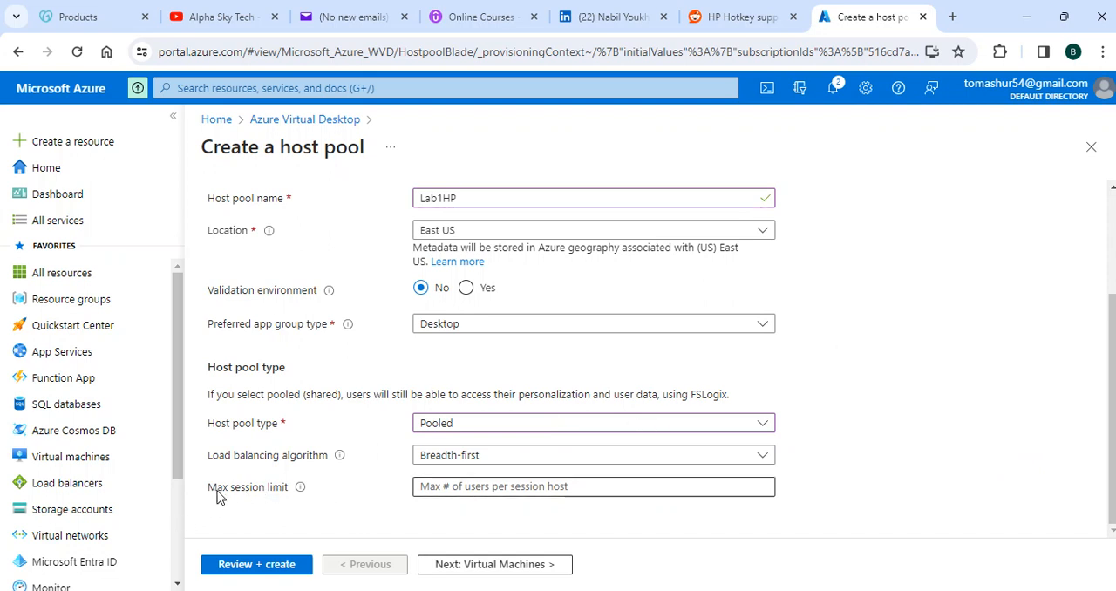
Step: Read the help for the max session limit, leave it empty, and continue to the host pool's Virtual Machines settings
mouse_move(299, 491)
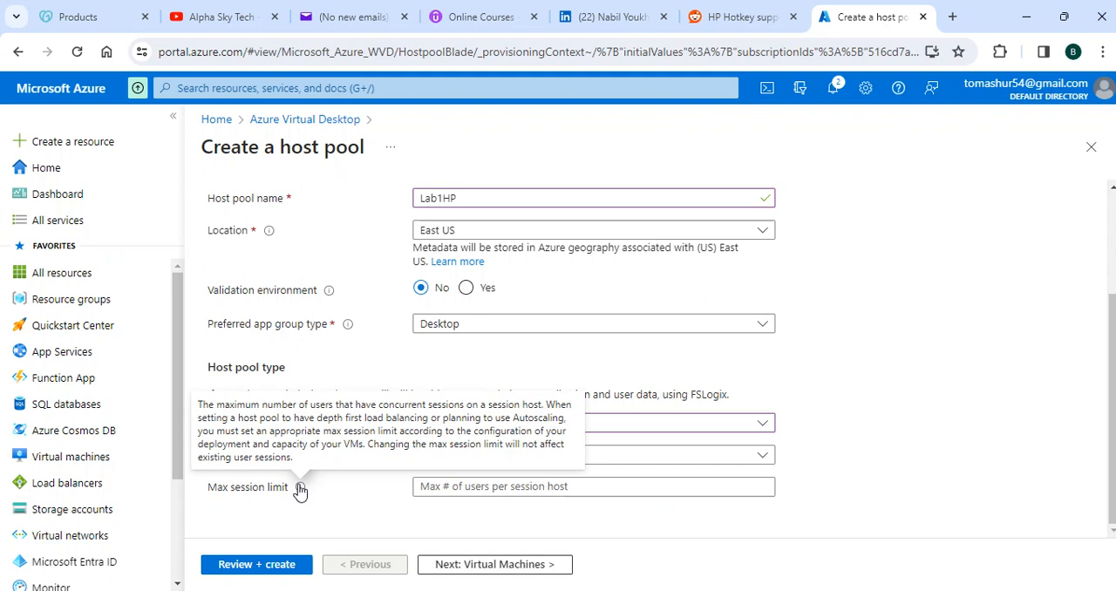
scroll(811, 440, "up", 3)
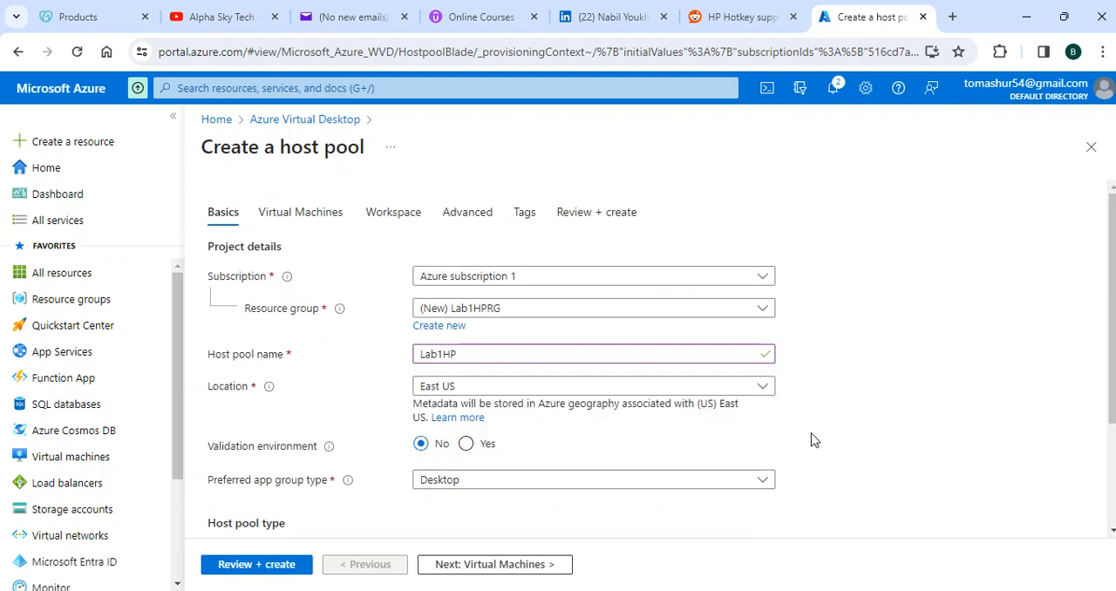
left_click(496, 568)
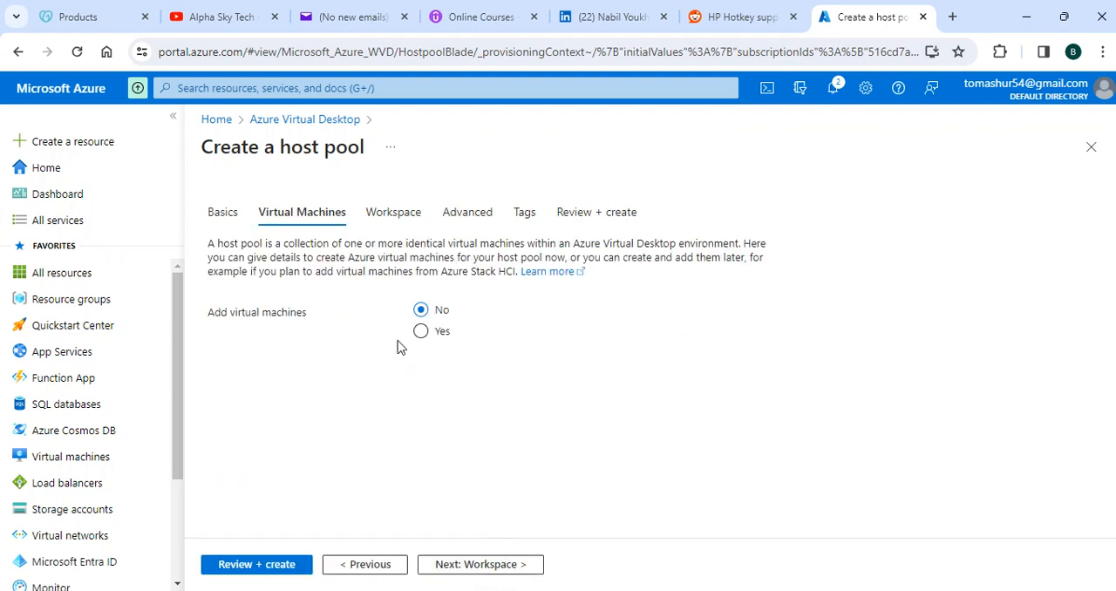
Step: Choose to add virtual machines to the host pool and set the session host name prefix to Lab1SH
left_click(421, 333)
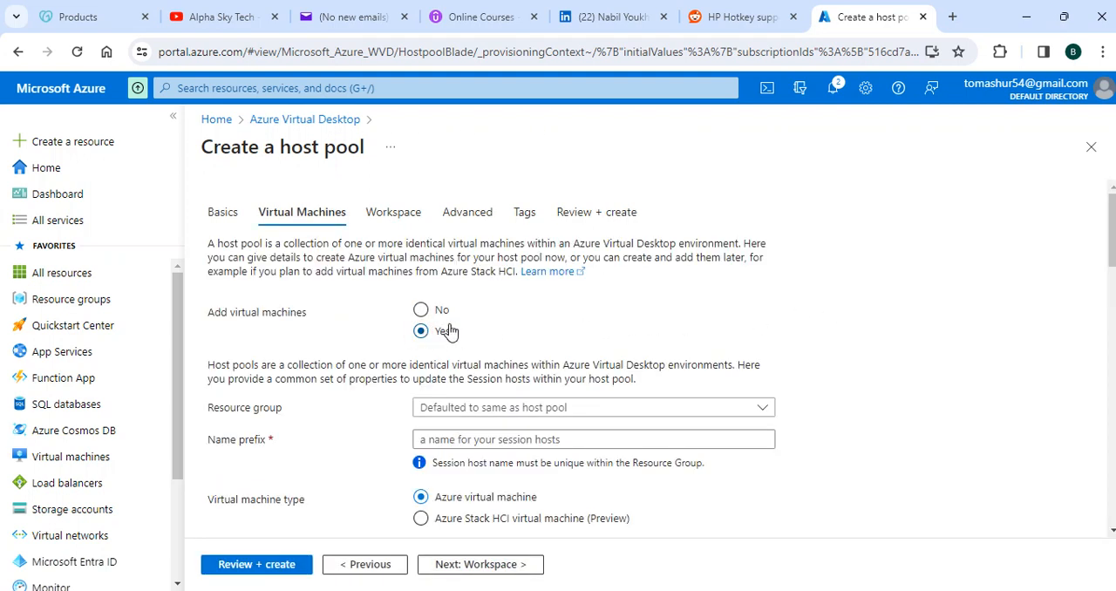
scroll(1025, 324, "down", 1)
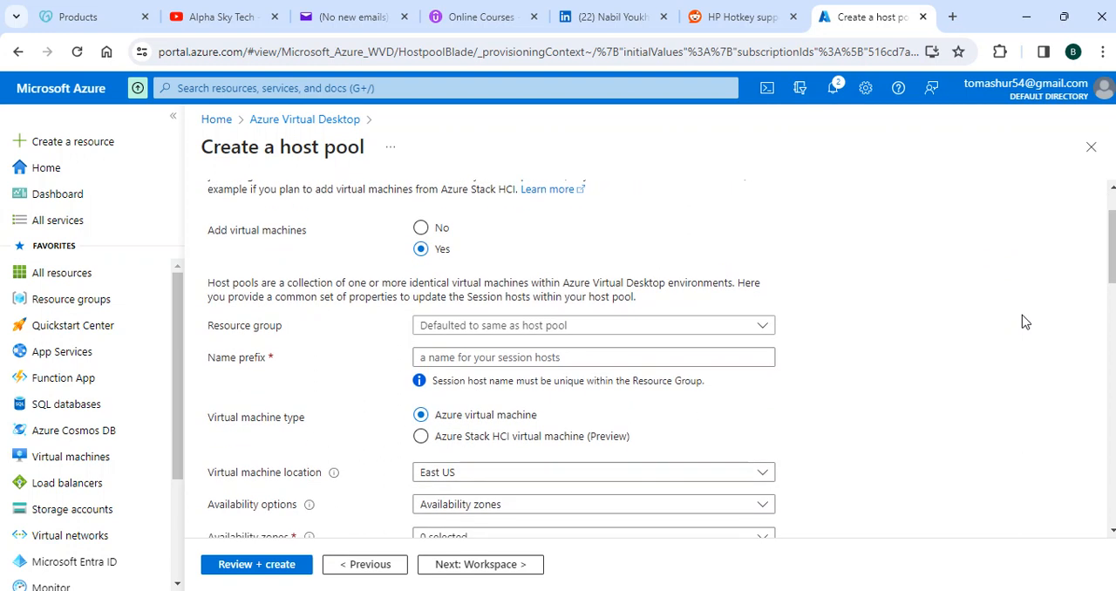
scroll(1025, 323, "down", 1)
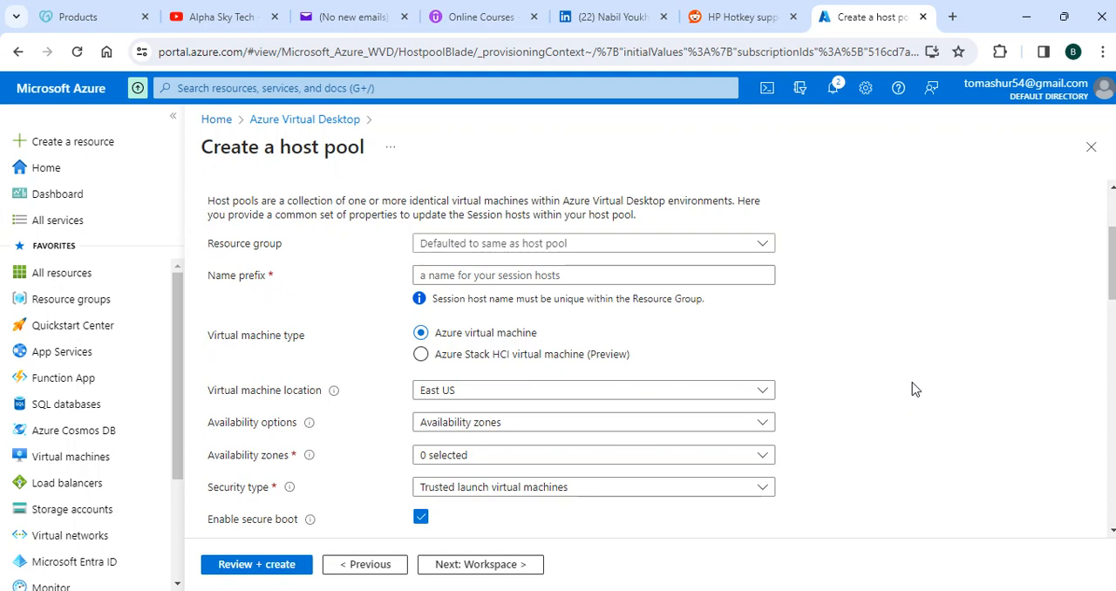
left_click(455, 271)
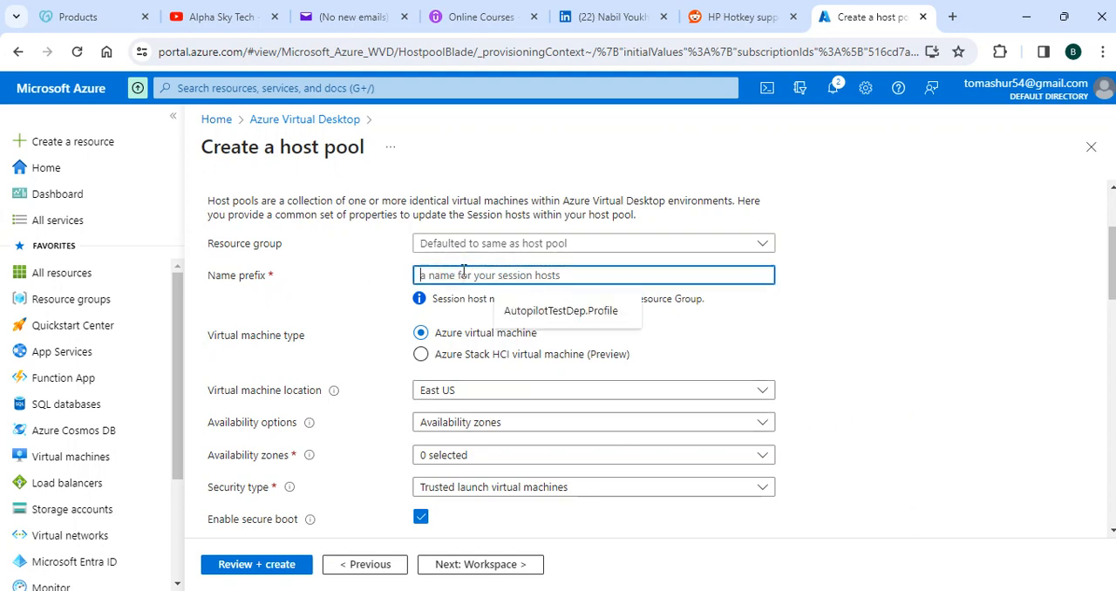
type("La")
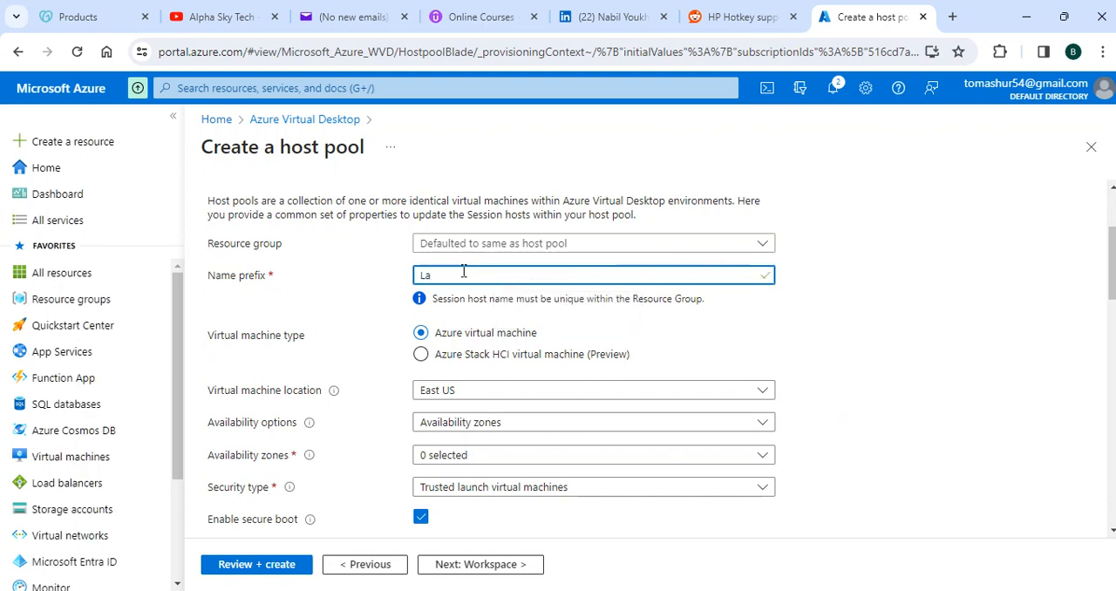
type("b1")
type("SH")
Step: Set the availability options for the session hosts to Availability set
scroll(845, 349, "down", 1)
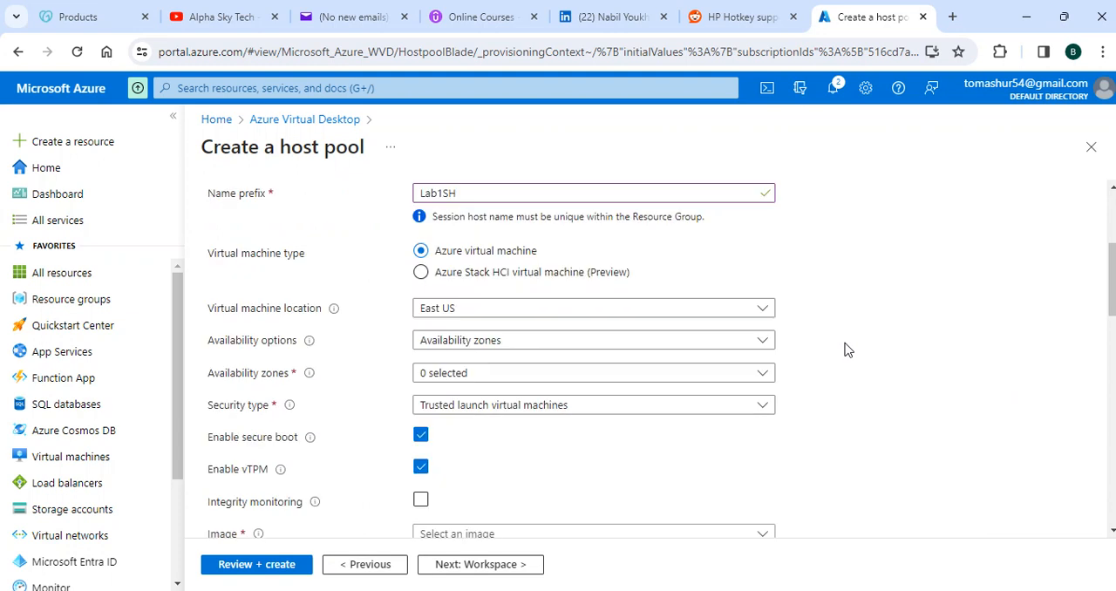
left_click(685, 351)
left_click(544, 416)
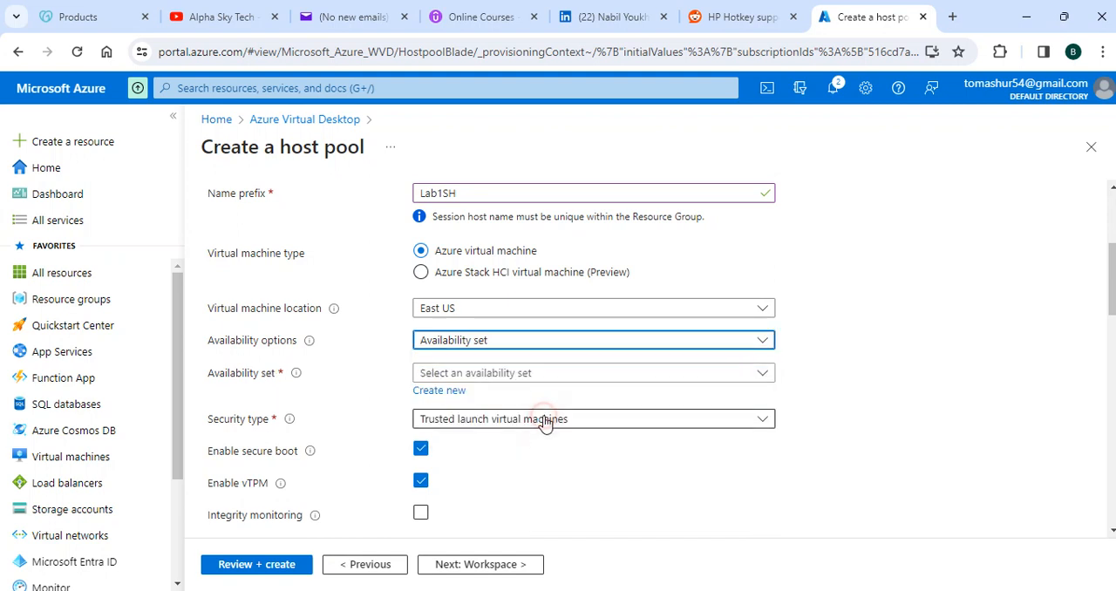
Step: Start creating a new availability set and name it Lab1AS
left_click(440, 393)
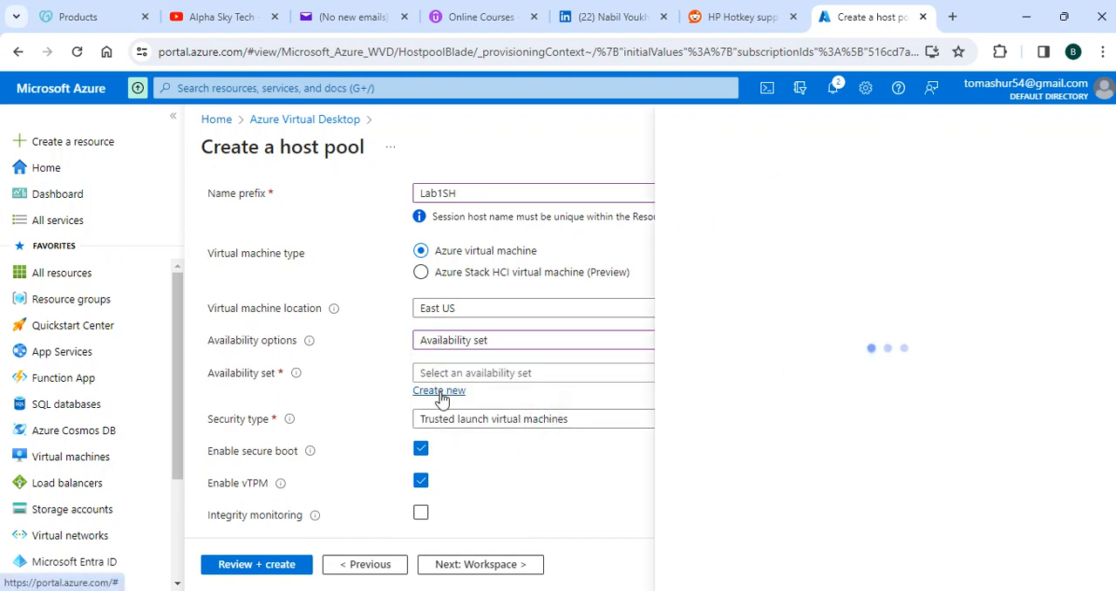
left_click(739, 231)
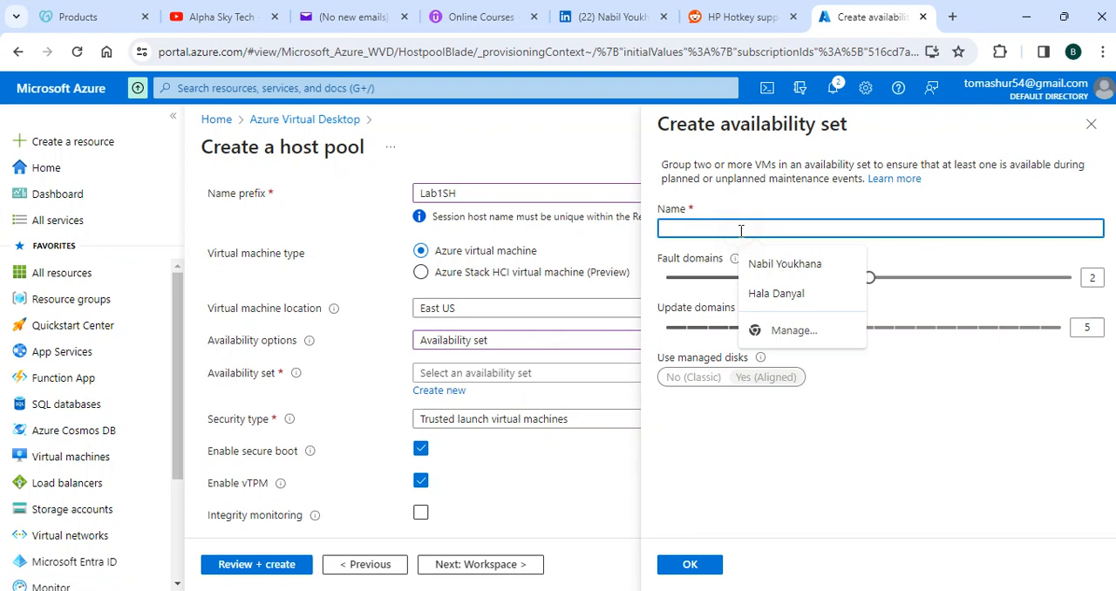
left_click(849, 200)
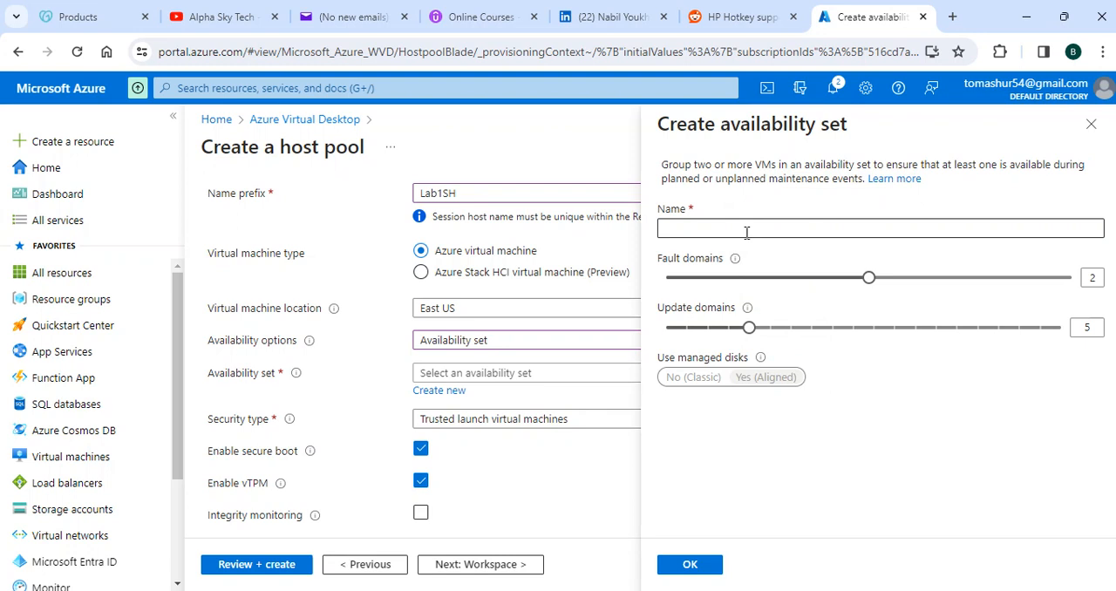
left_click(747, 233)
type("La")
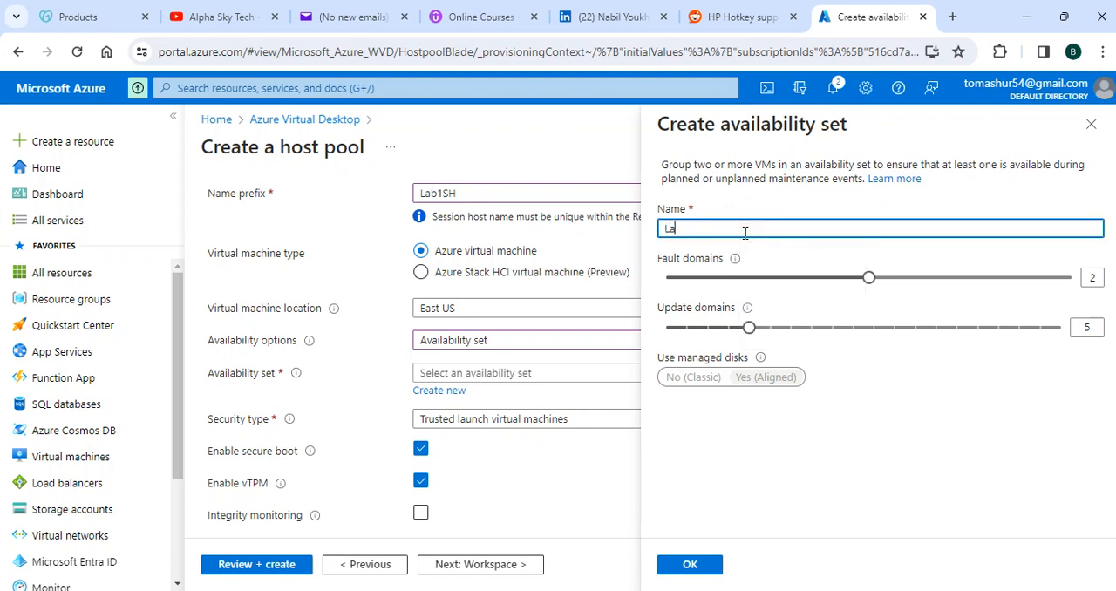
type("b1AS")
Step: Read the help for fault and update domains, keep them at 2 and 5, and confirm the availability set
mouse_move(738, 259)
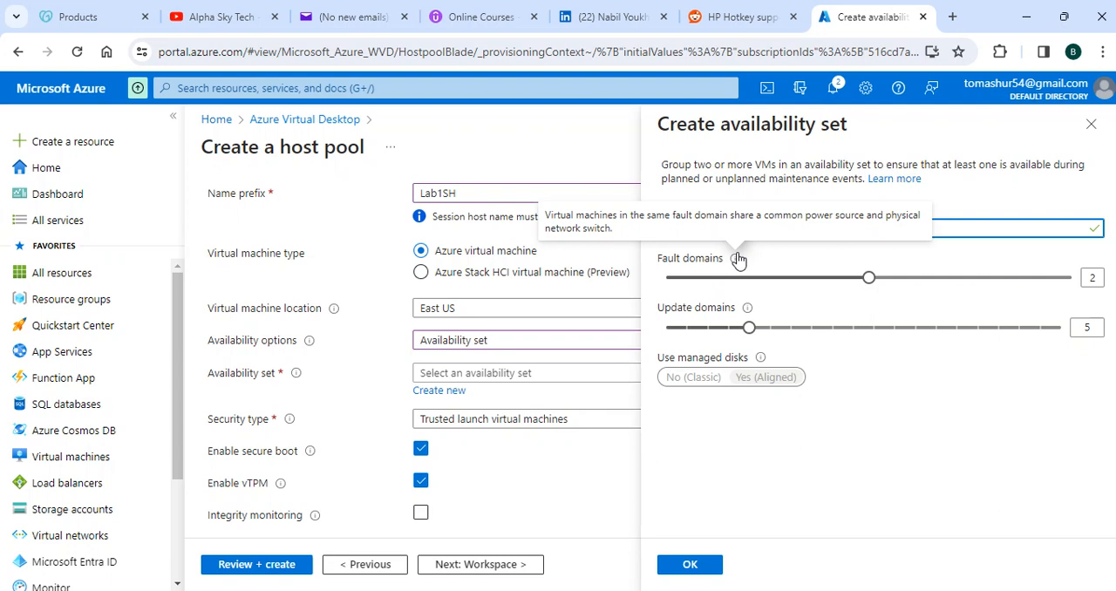
mouse_move(748, 309)
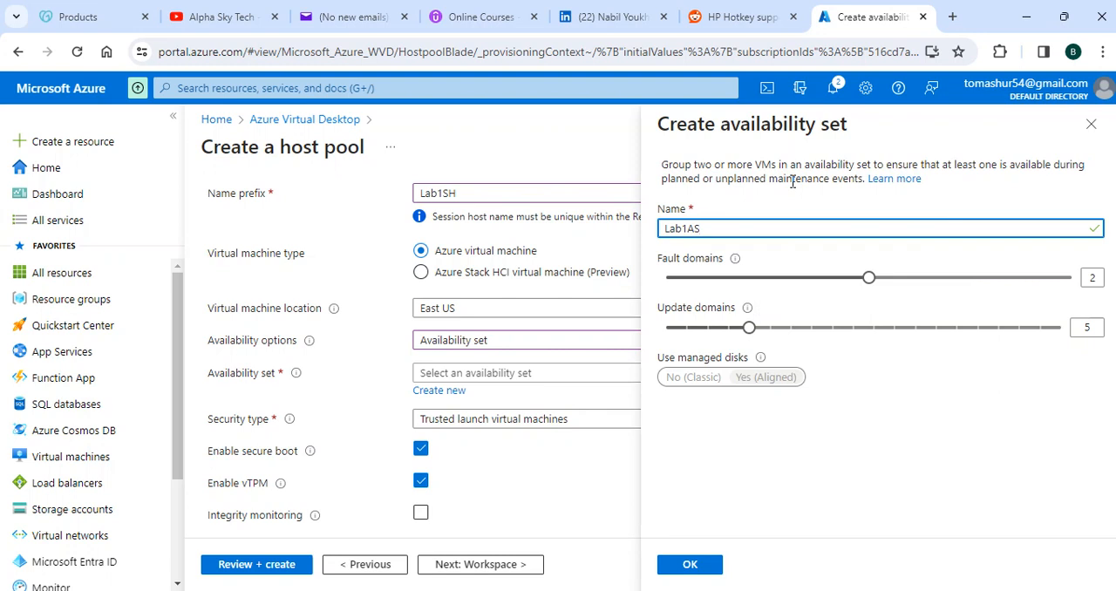
left_click(842, 521)
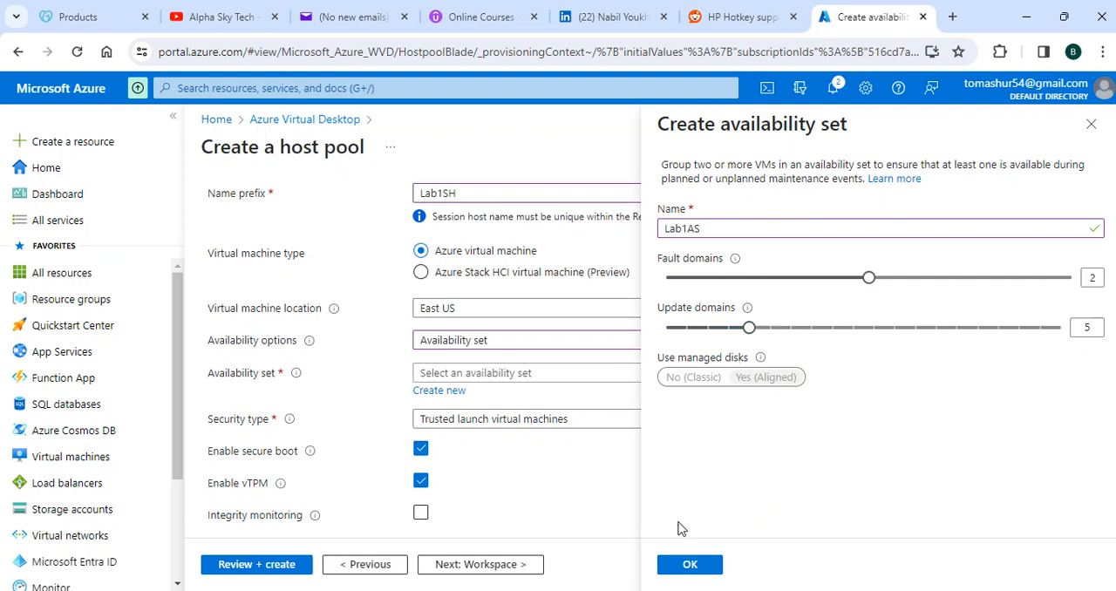
left_click(689, 565)
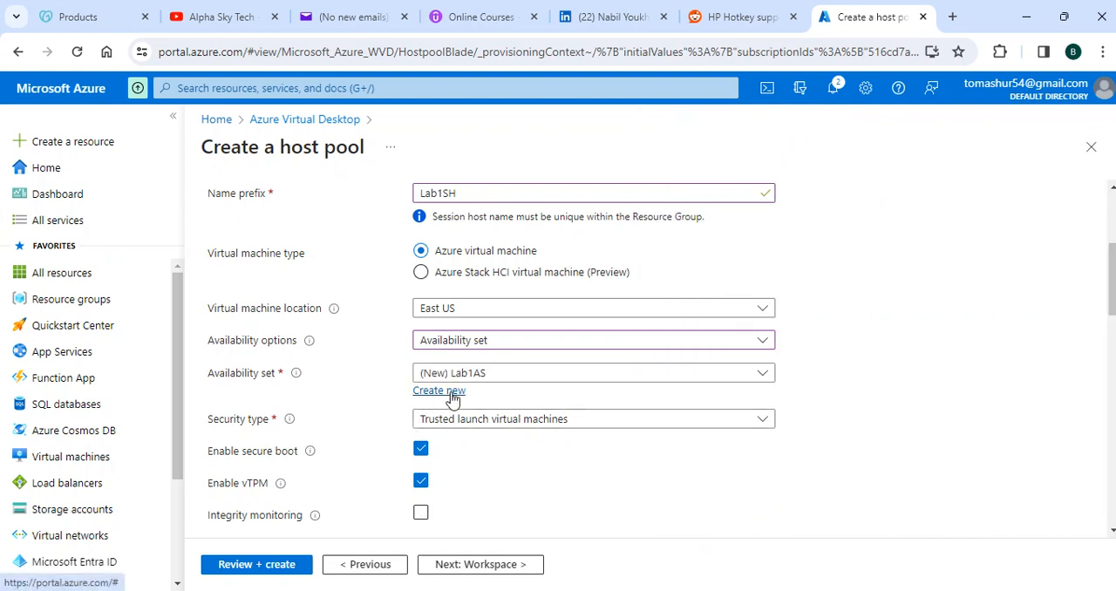
Step: Set the security type to Standard and the image to Windows 10 Enterprise multi-session, Version 21H2
left_click(558, 421)
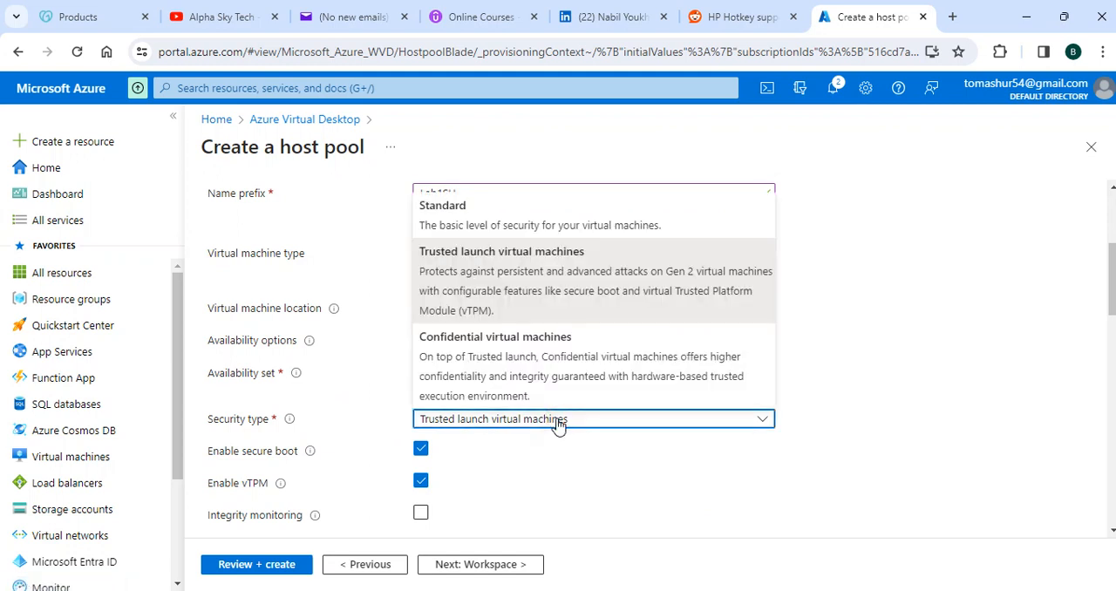
left_click(532, 220)
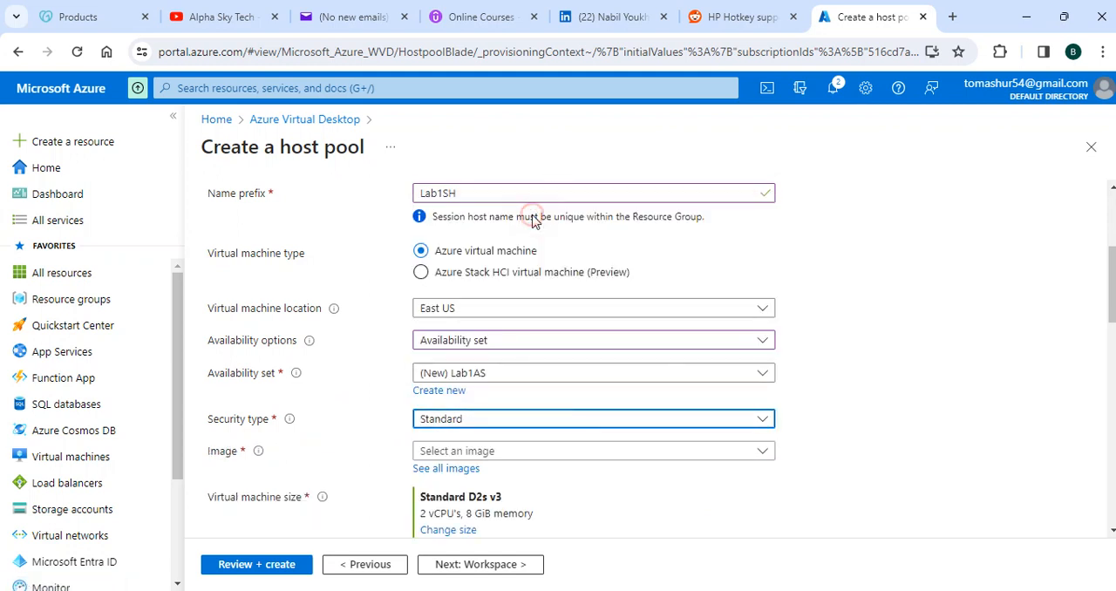
scroll(968, 410, "down", 1)
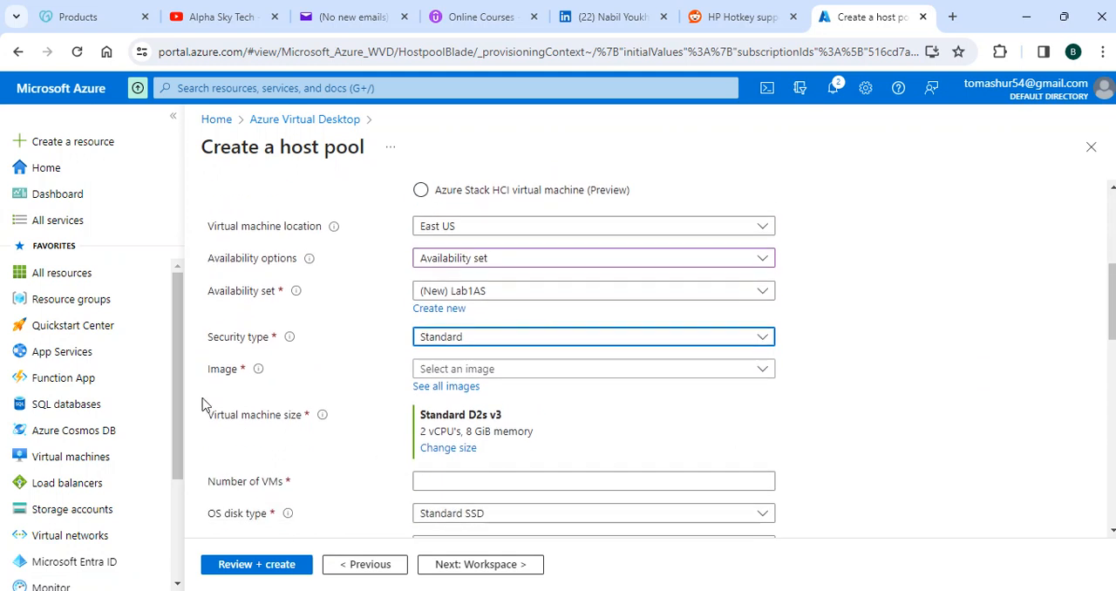
mouse_move(259, 382)
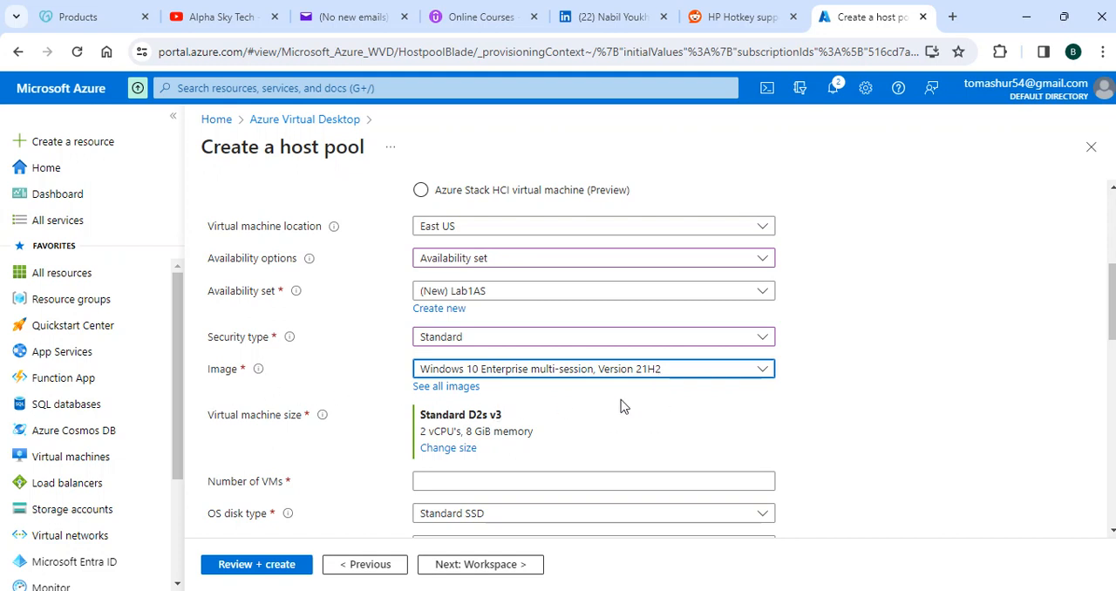
left_click(729, 369)
left_click(729, 409)
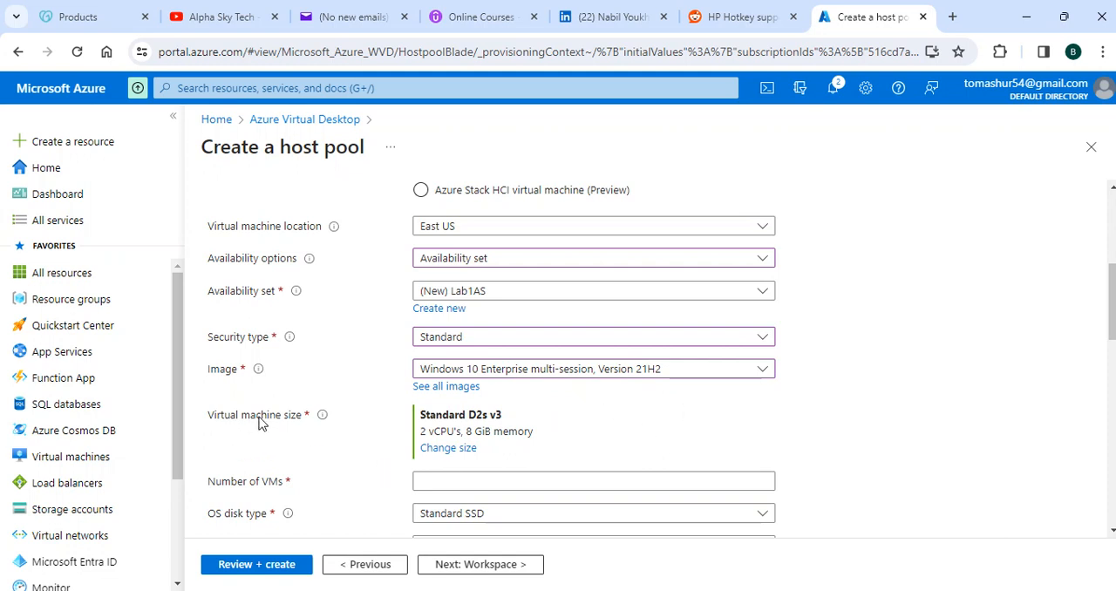
Step: Open the list of available VM sizes to change the session hosts' size
scroll(288, 409, "down", 1)
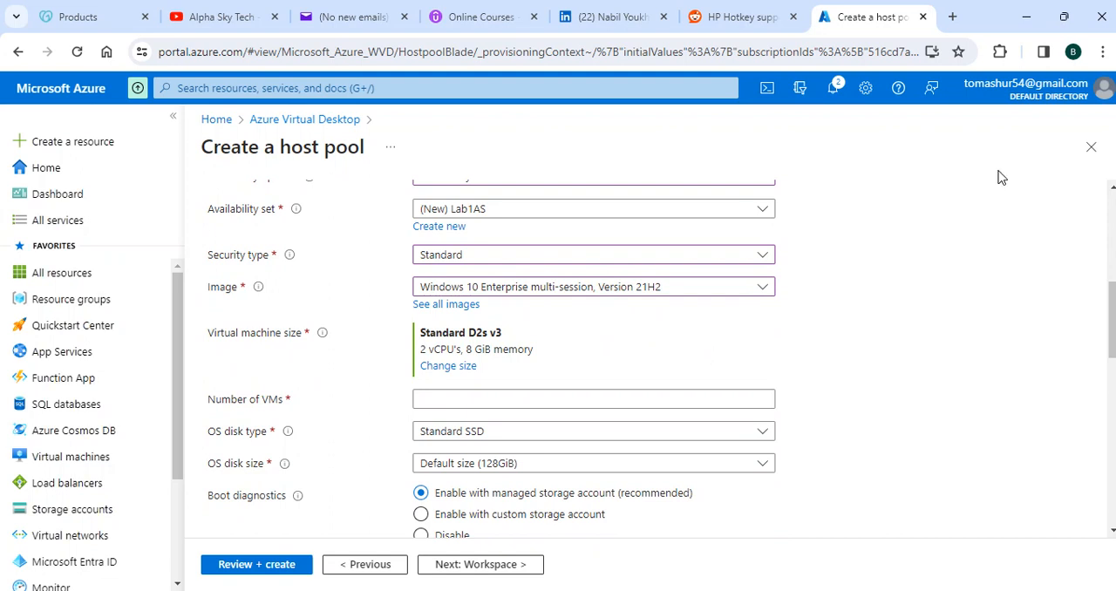
left_click(449, 367)
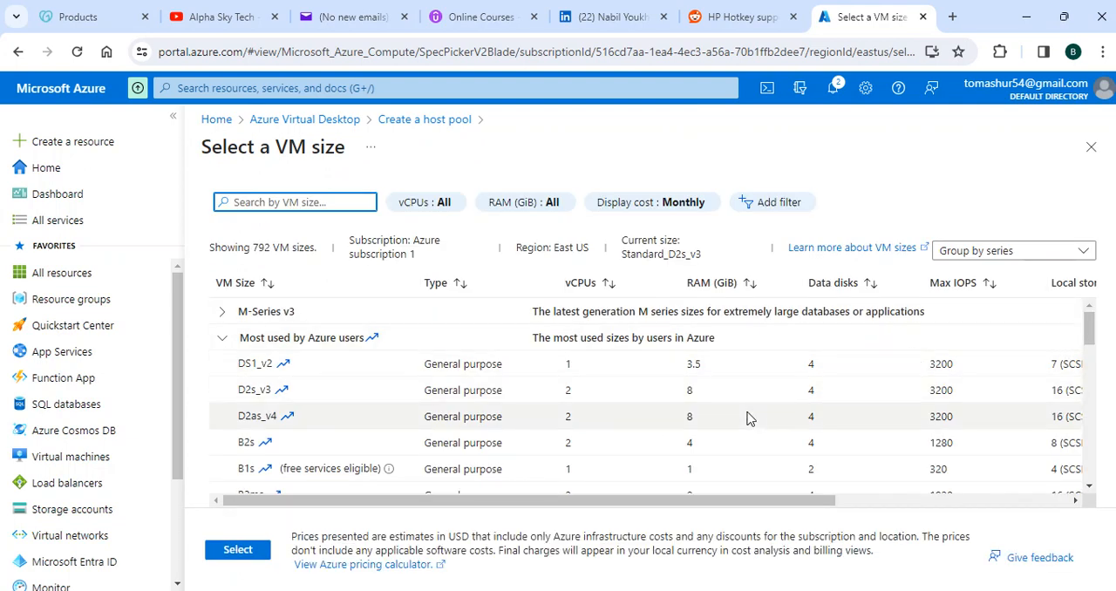
mouse_move(752, 501)
left_mouse_down()
mouse_move(977, 502)
mouse_move(752, 501)
left_mouse_up()
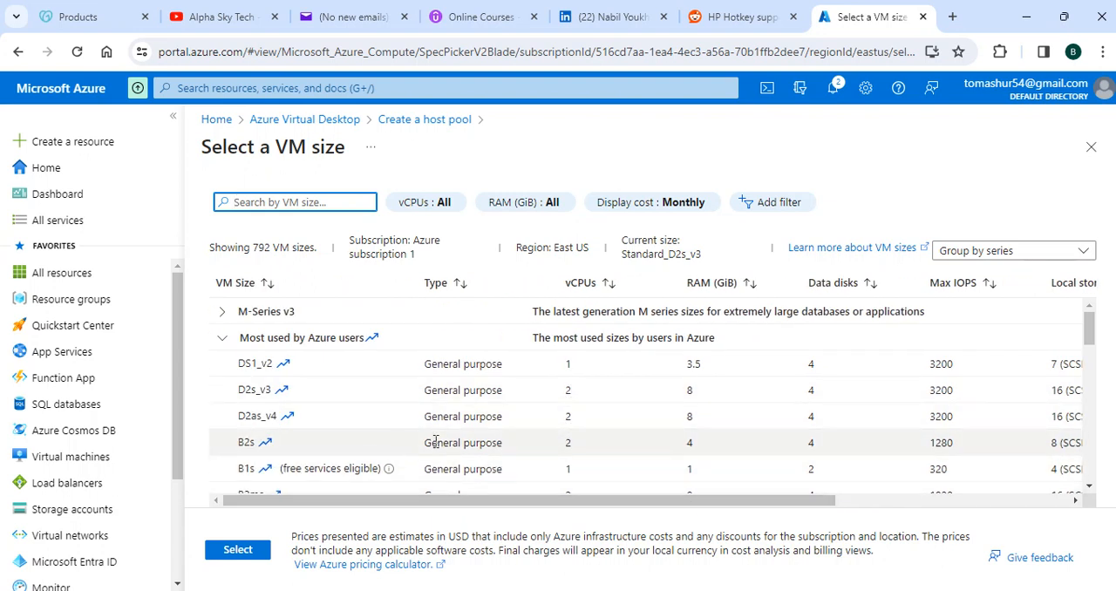
Step: Mark the B2s size and examine its storage, premium disk support and monthly cost
left_click(473, 440)
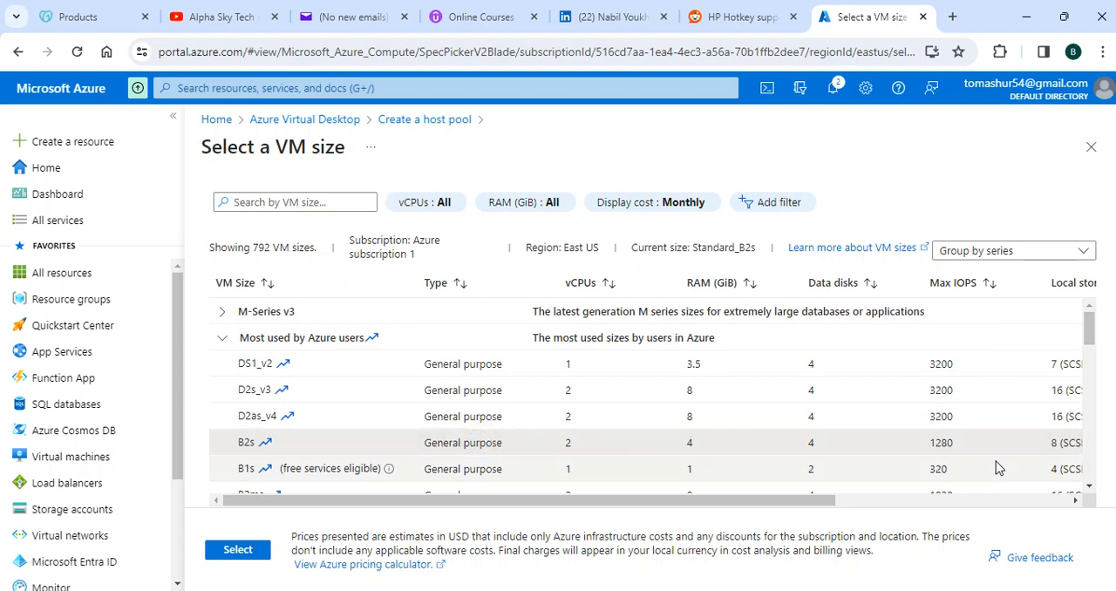
left_click_drag(764, 506, 742, 511)
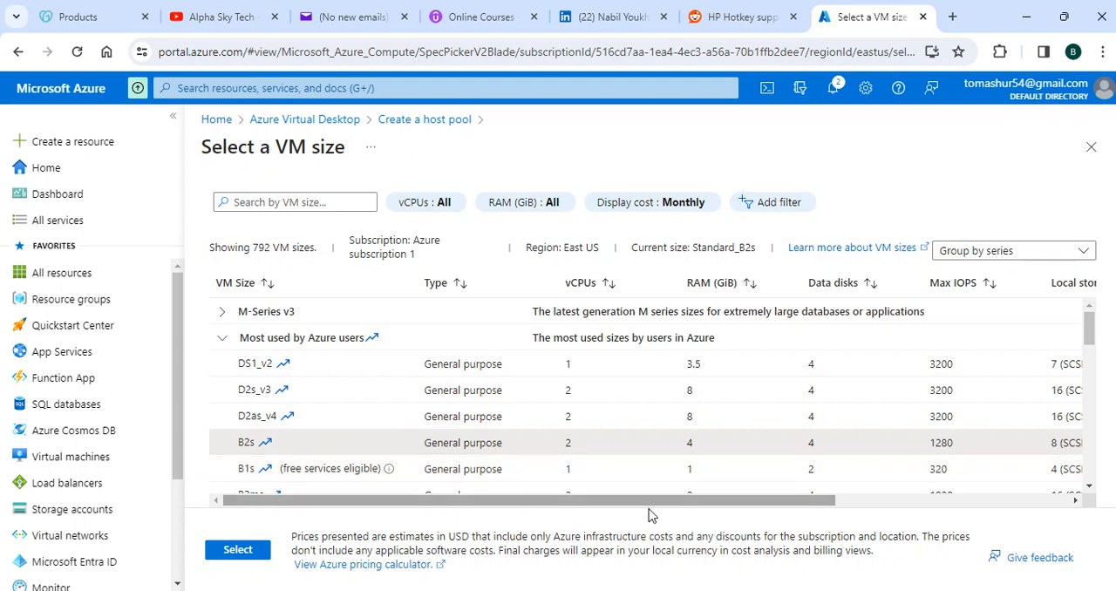
left_click_drag(653, 504, 800, 504)
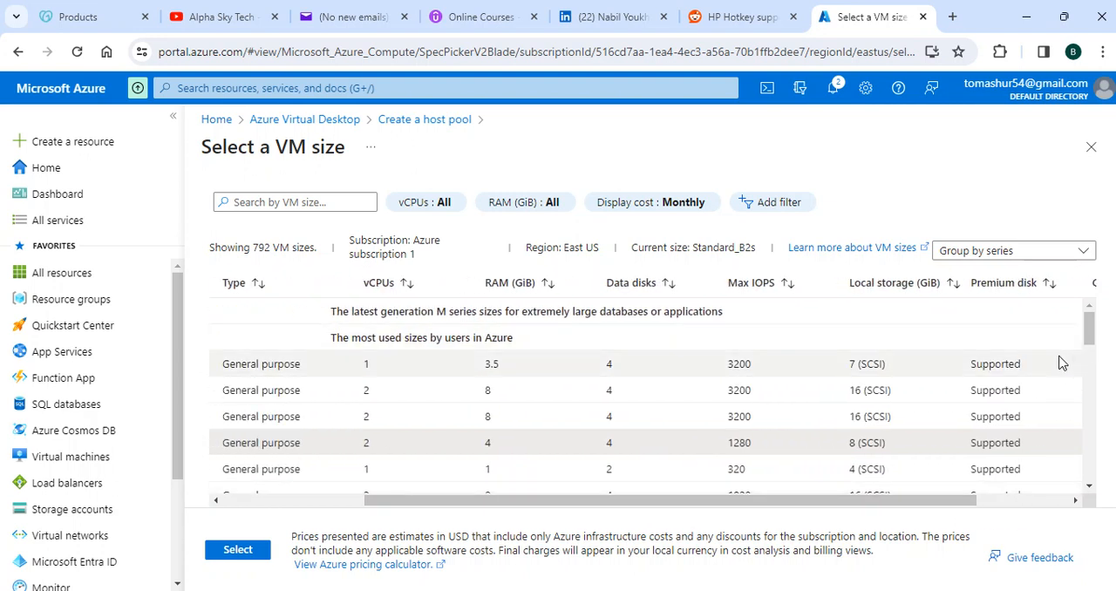
scroll(1061, 363, "down", 1)
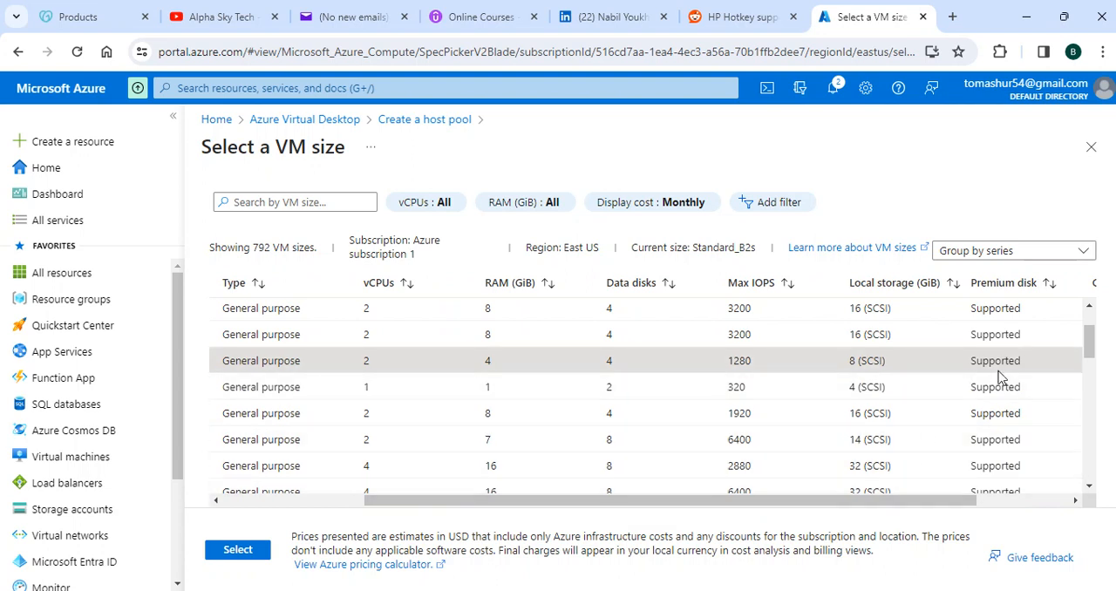
left_click_drag(874, 504, 905, 501)
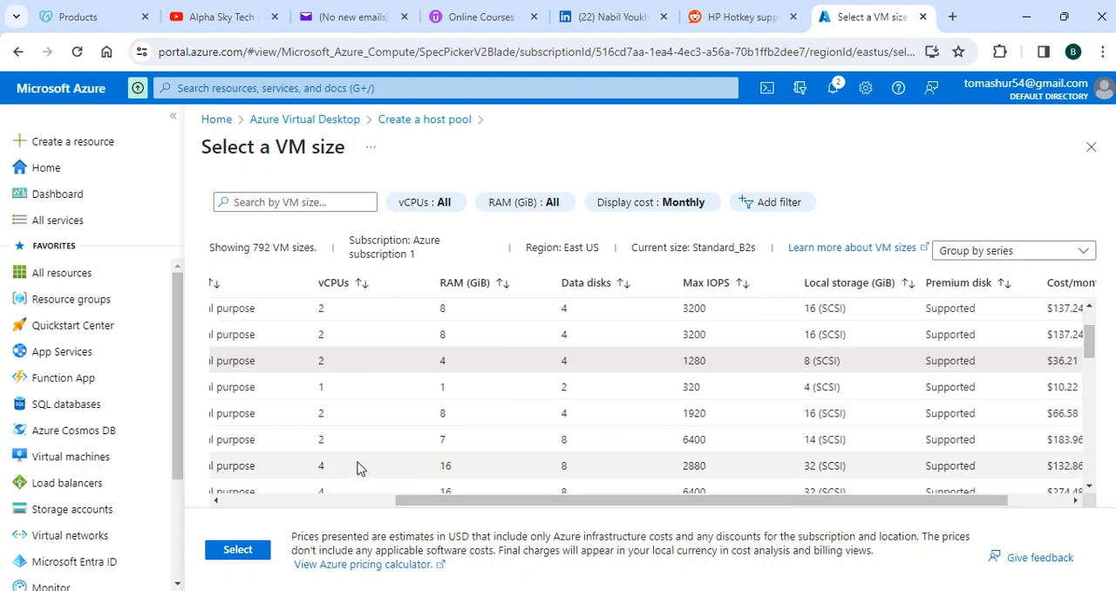
Step: Compare the specifications and costs of the most used VM sizes and mark the B2ms size
scroll(855, 416, "down", 1)
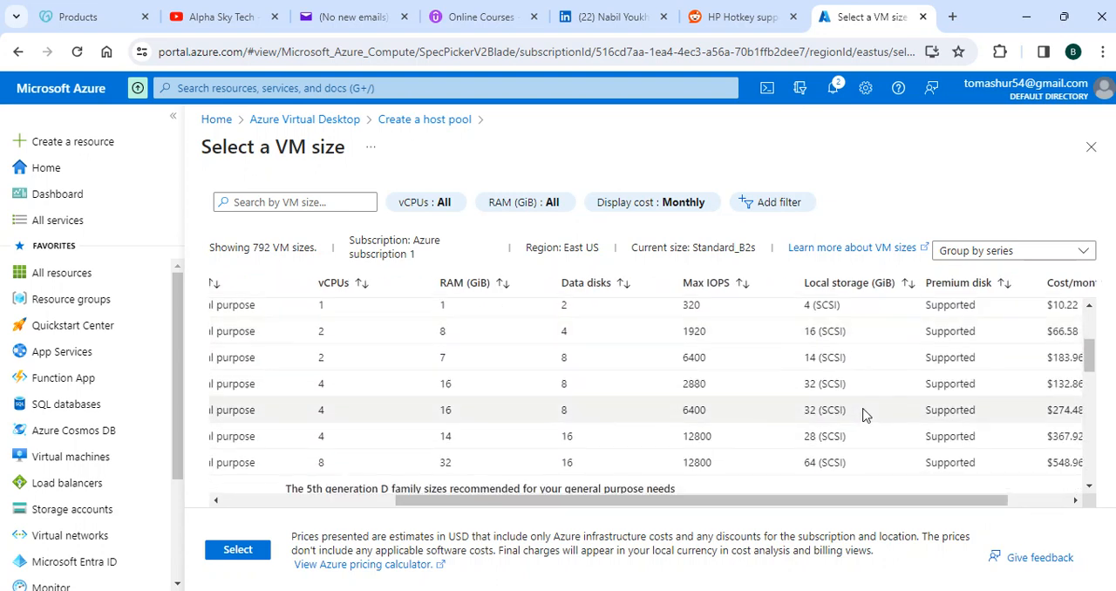
scroll(857, 416, "down", 1)
scroll(861, 415, "up", 2)
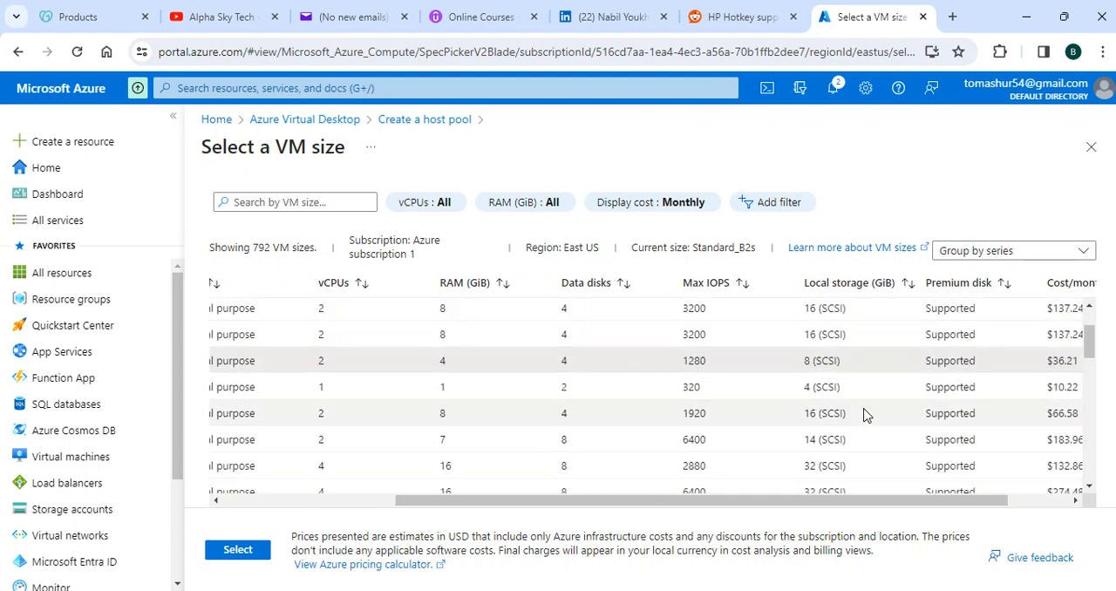
left_click(735, 420)
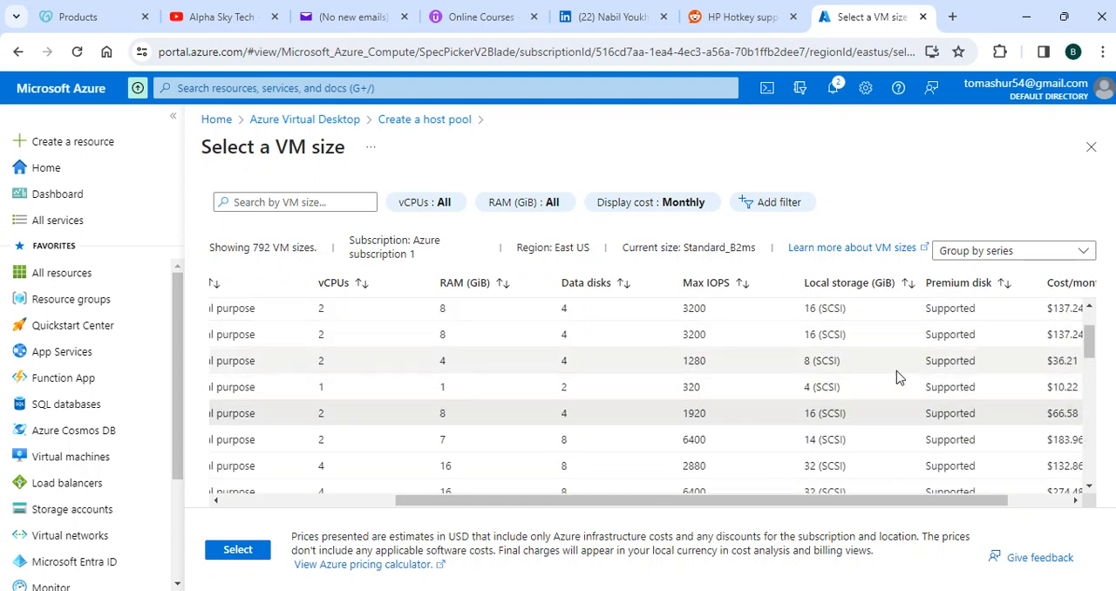
Step: Mark the B1s size instead, and check its free-services note and monthly cost
left_click_drag(501, 502, 328, 525)
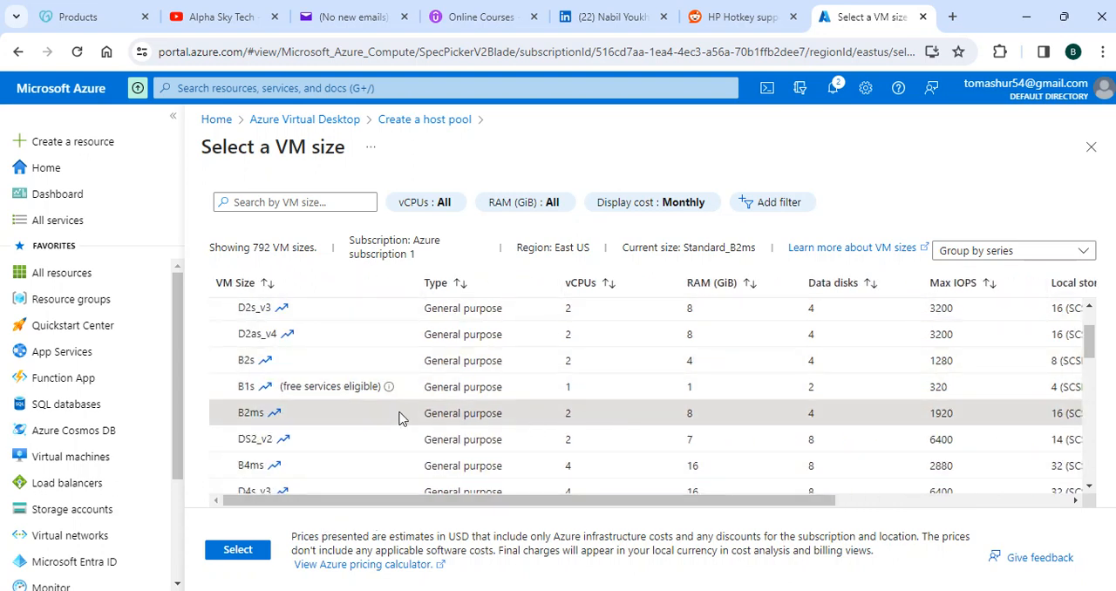
left_click(574, 389)
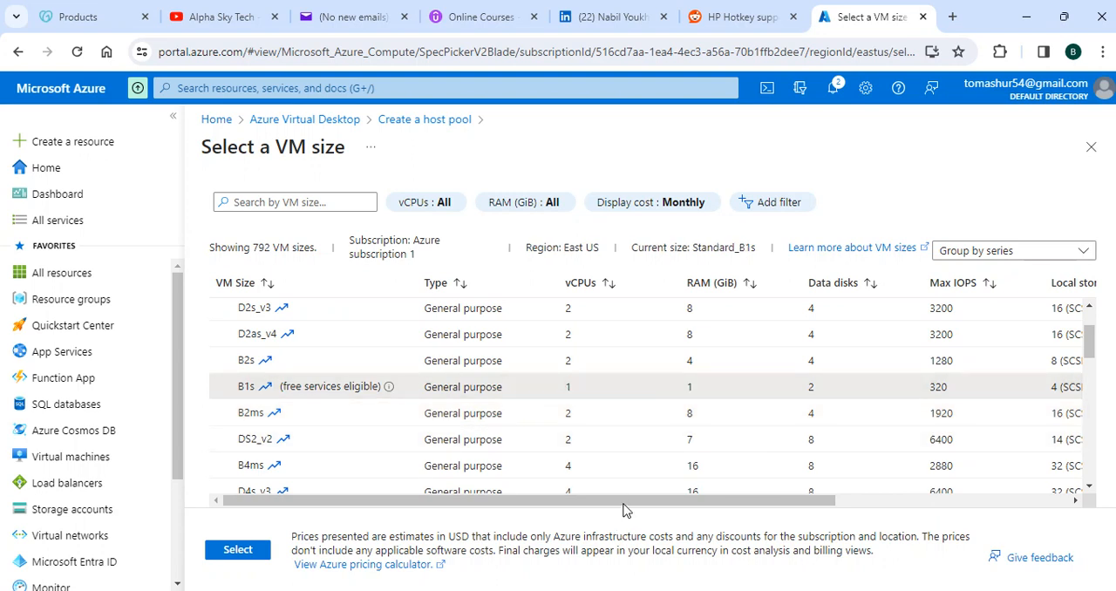
mouse_move(392, 387)
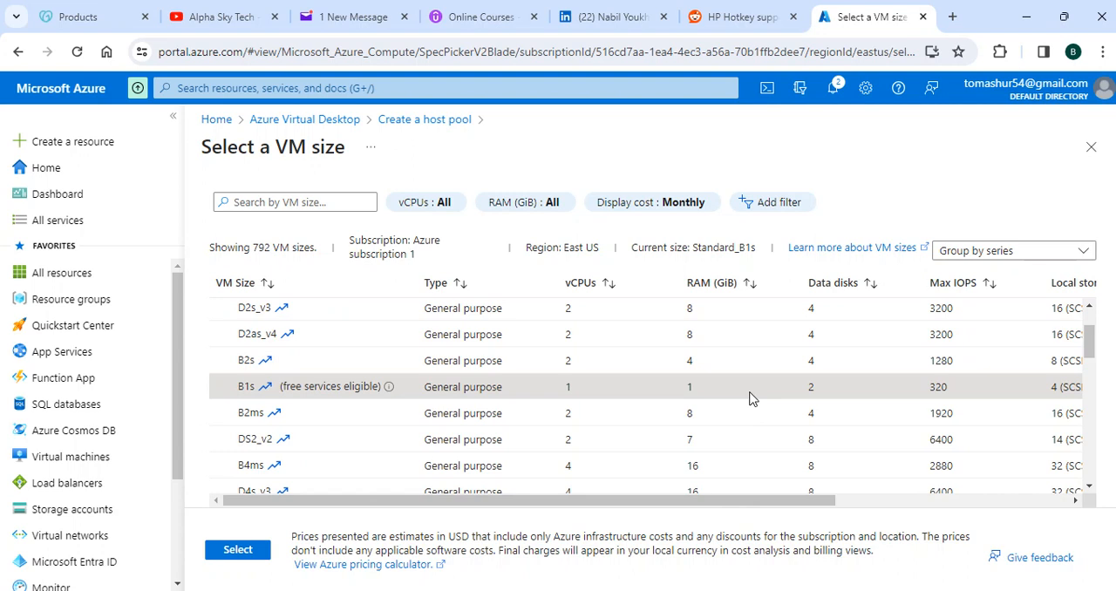
left_click_drag(772, 502, 1009, 511)
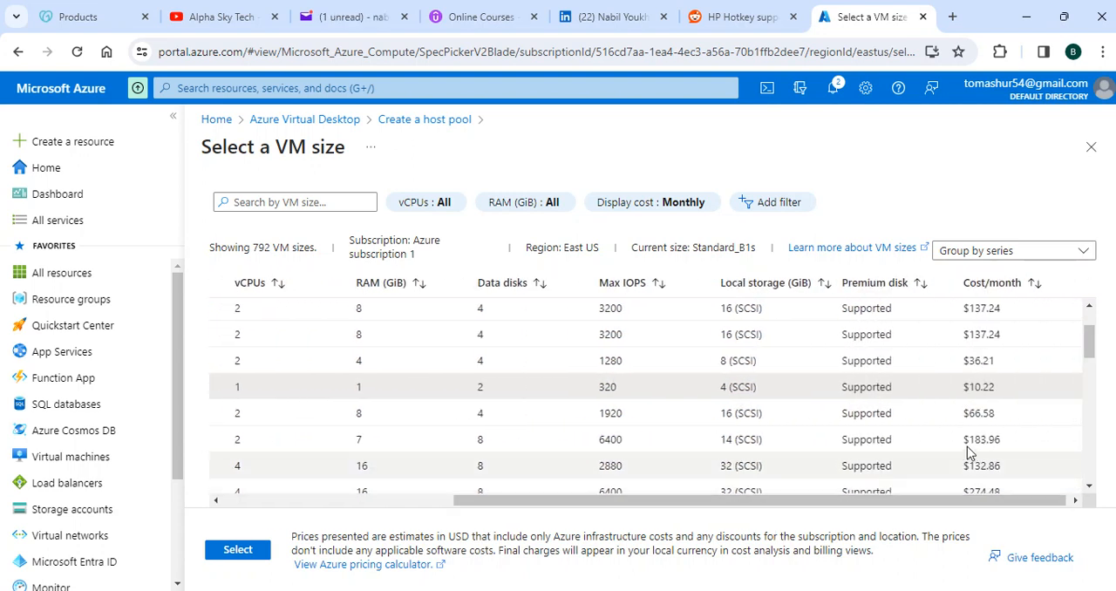
Step: Apply the B2ms VM size to the session hosts and set the number of VMs to 2
left_click(889, 414)
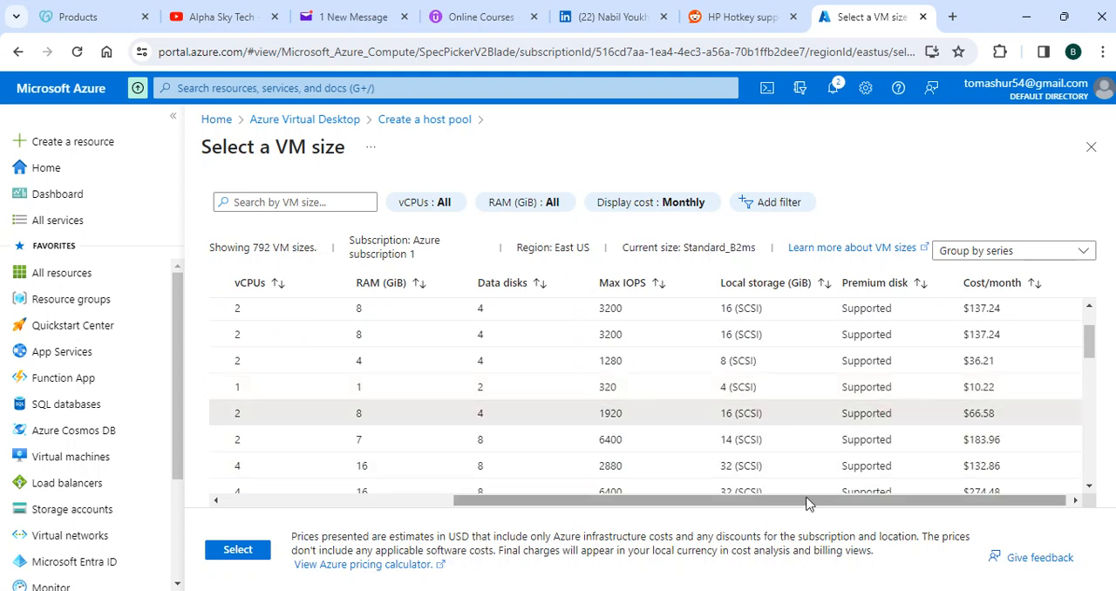
left_click_drag(806, 501, 462, 513)
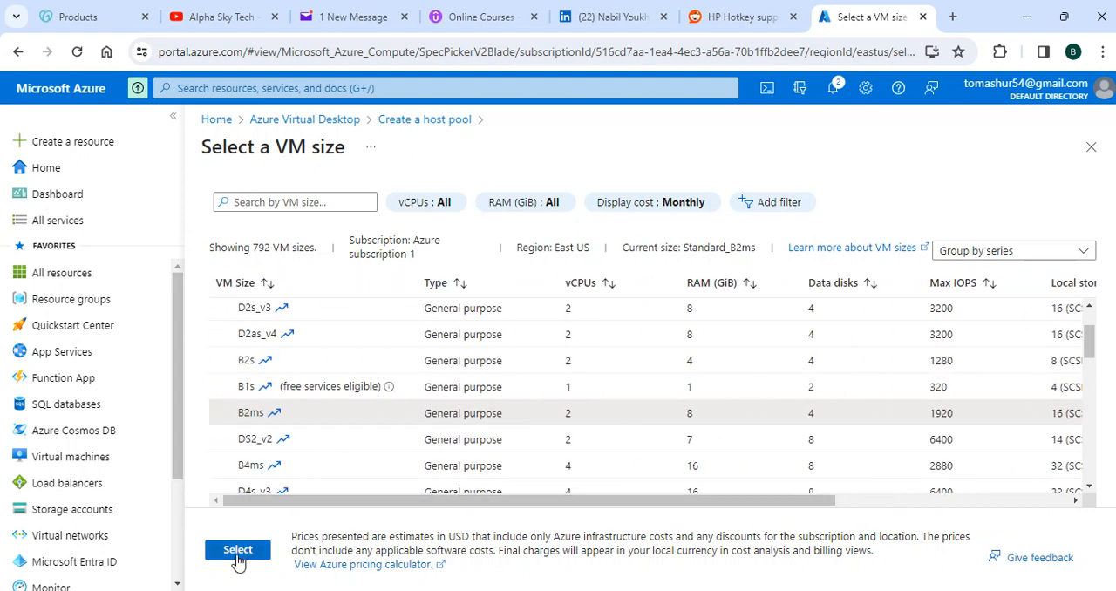
left_click(237, 550)
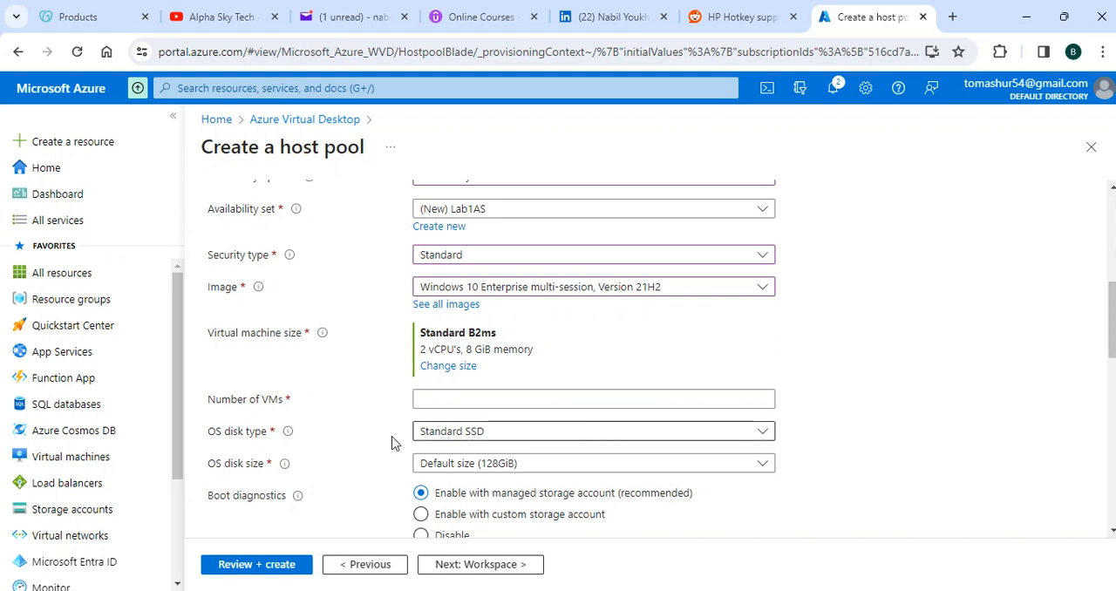
left_click(481, 399)
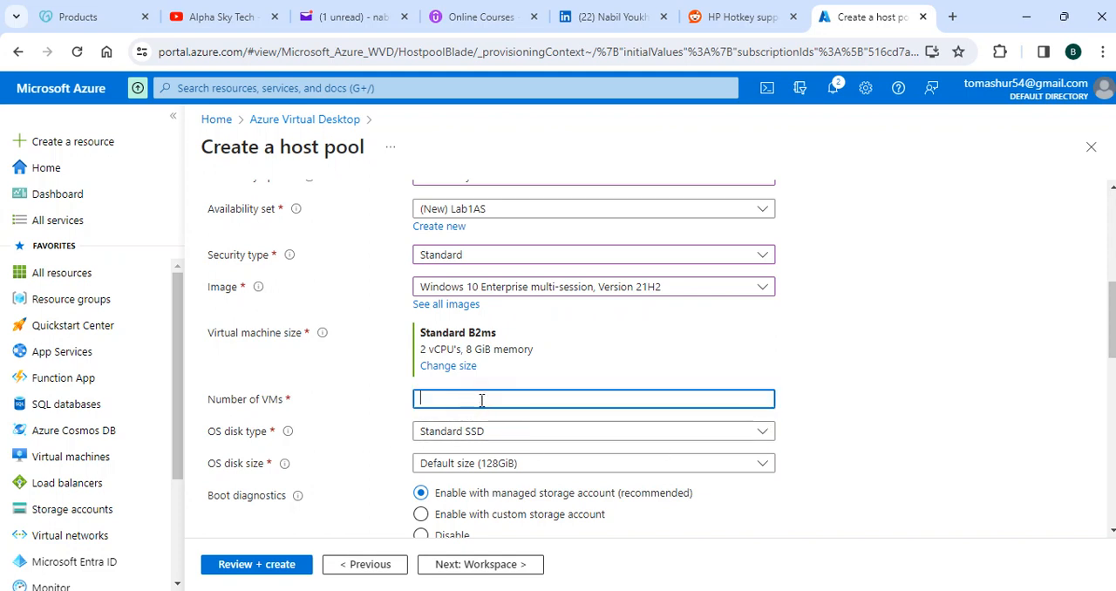
type("2")
Step: Reopen the VM size list, review the specifications and monthly costs around B2ms, and reapply the B2ms size
left_click(452, 366)
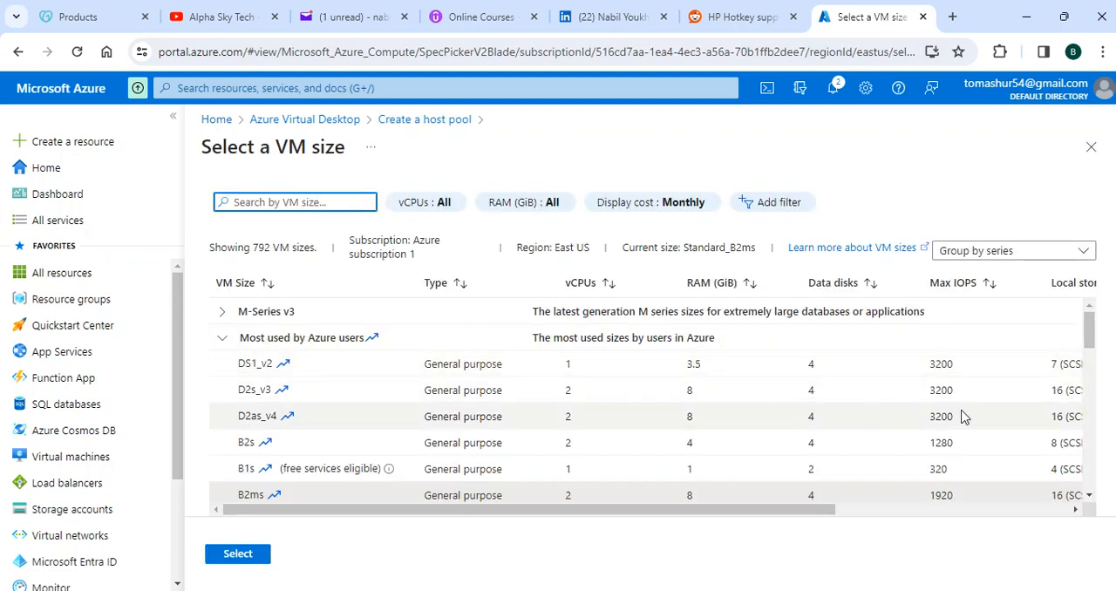
scroll(966, 416, "down", 2)
left_click_drag(809, 512, 981, 496)
scroll(956, 436, "down", 1)
scroll(956, 437, "down", 3)
scroll(934, 453, "up", 4)
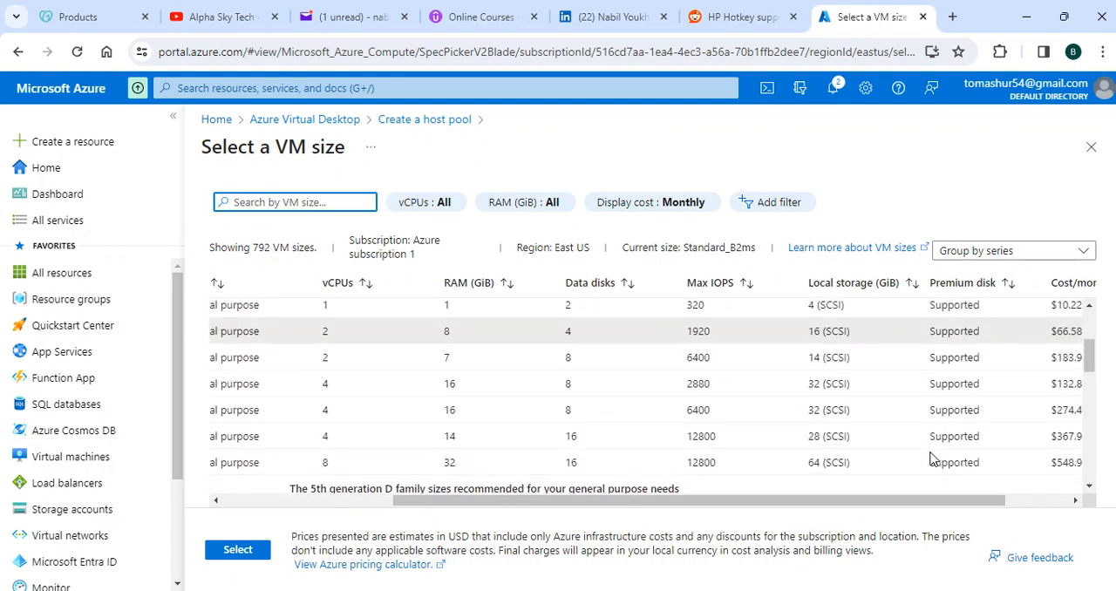
left_click_drag(885, 499, 705, 505)
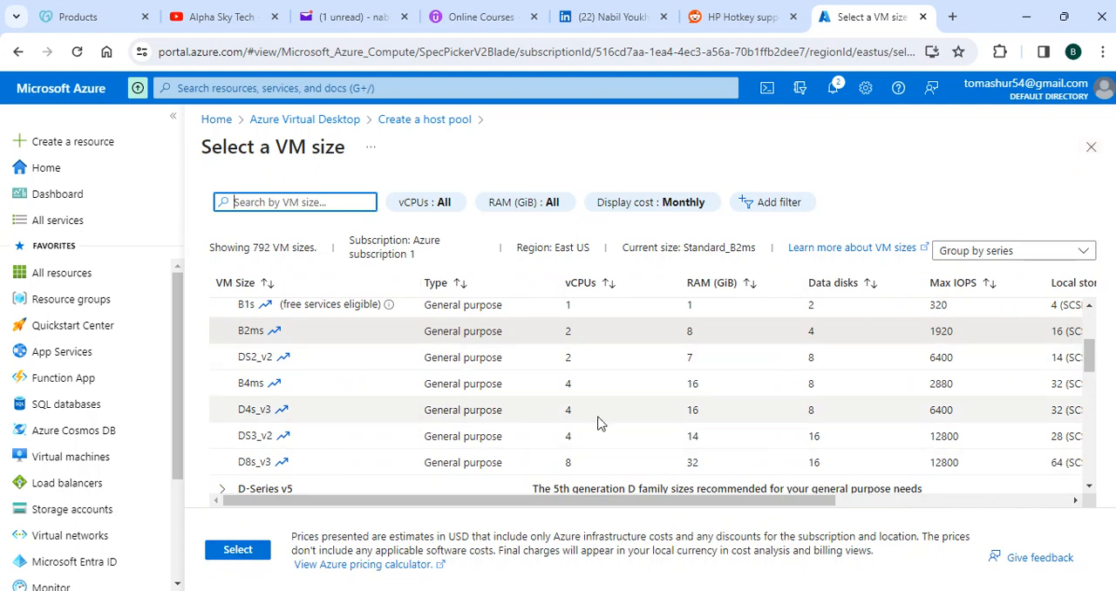
left_click_drag(628, 504, 183, 584)
left_click(237, 549)
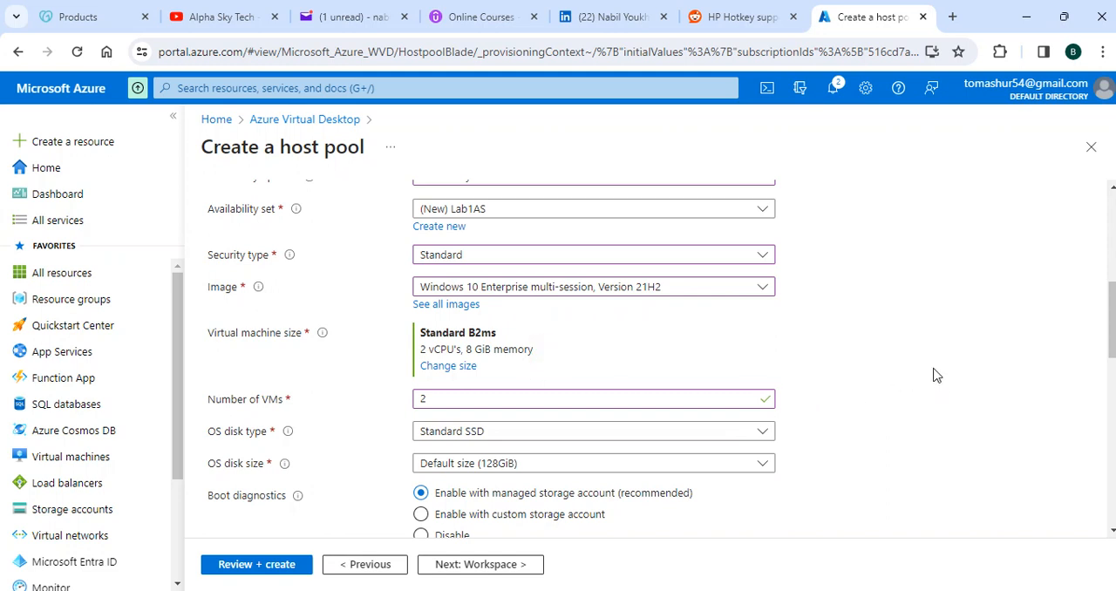
Step: Choose VNet01 as the session hosts' virtual network
scroll(924, 350, "down", 1)
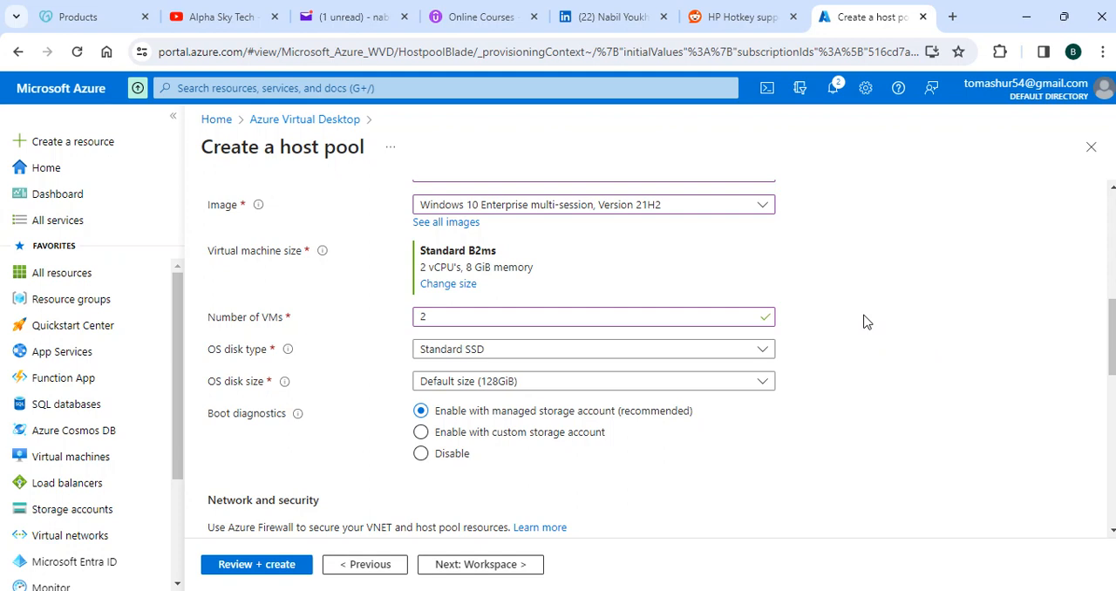
scroll(858, 324, "down", 1)
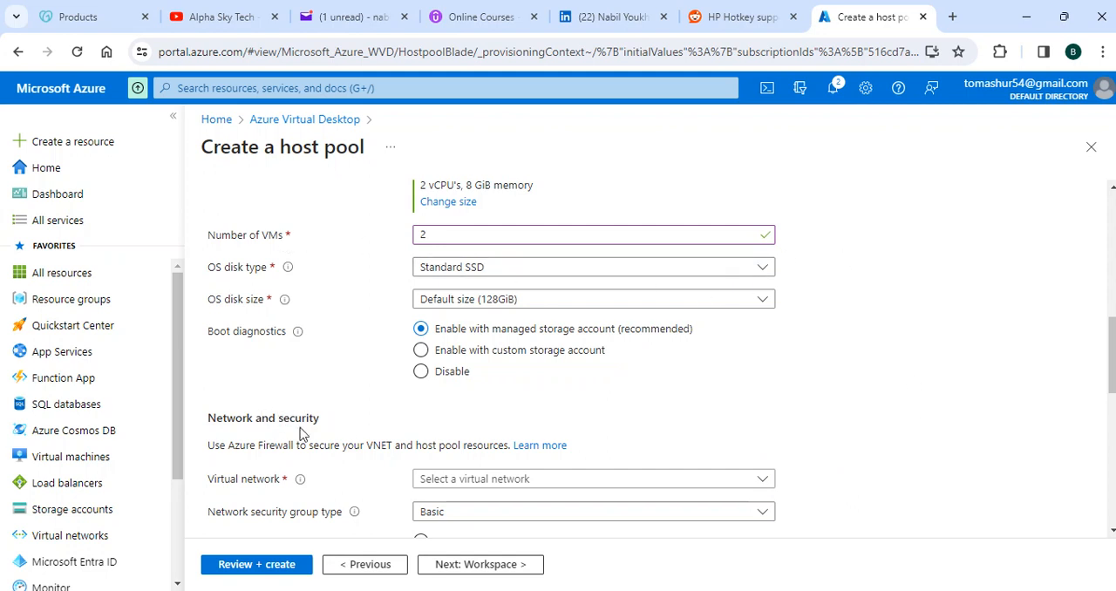
scroll(745, 386, "down", 1)
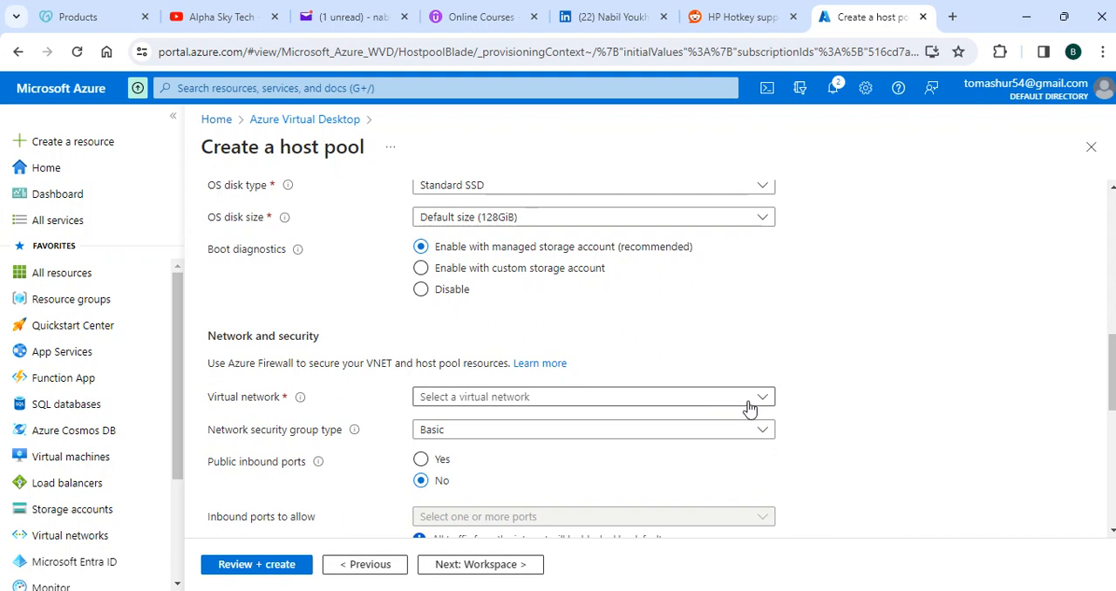
left_click(749, 403)
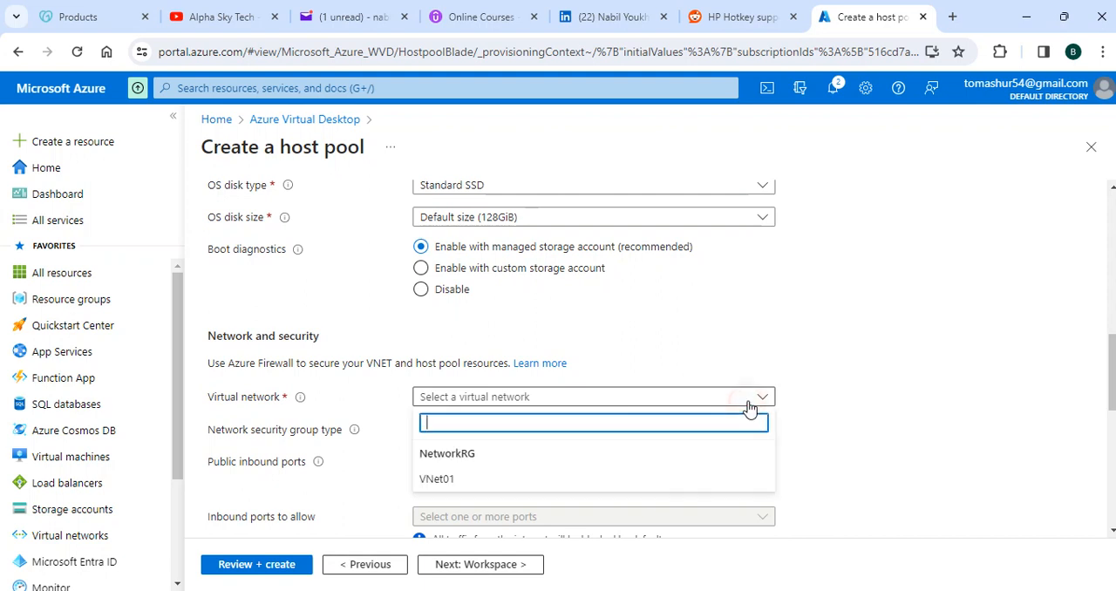
left_click(432, 482)
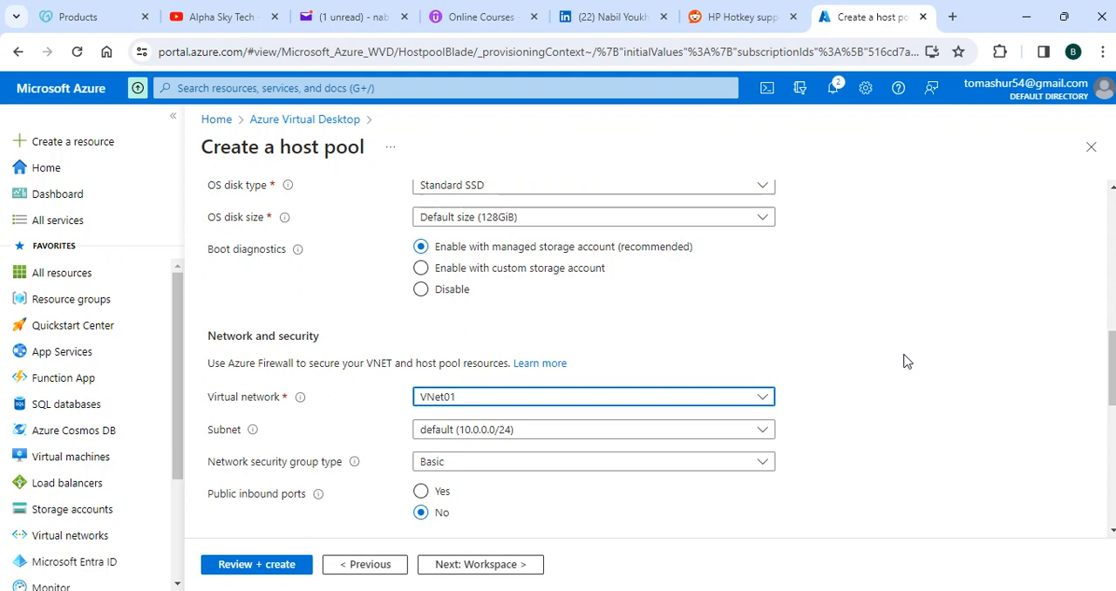
Step: Review the subnet, network security group type, public inbound ports and domain join settings
scroll(880, 310, "down", 1)
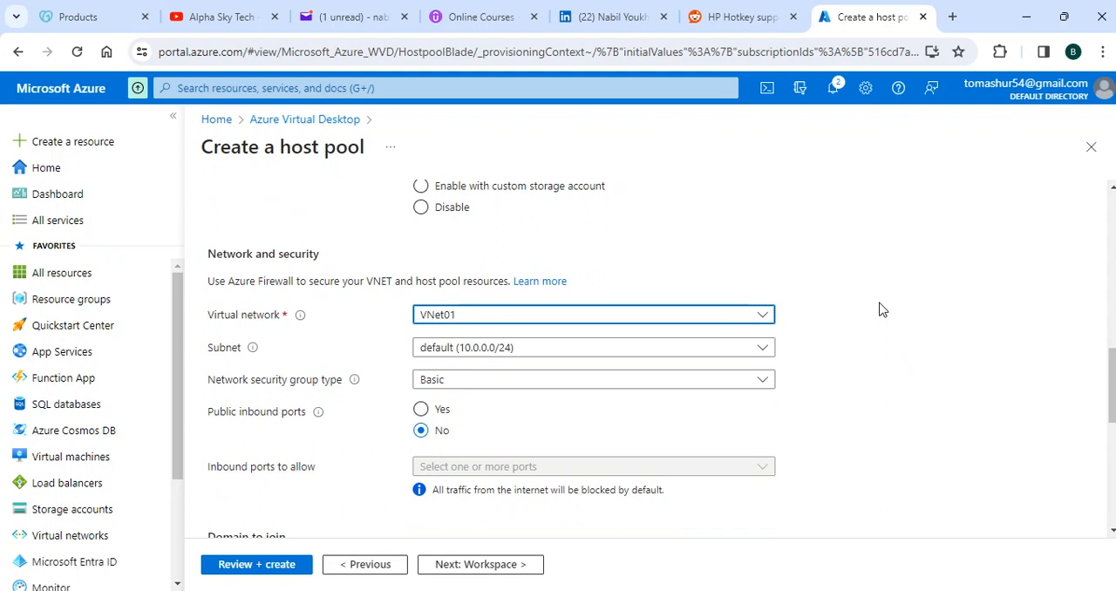
scroll(867, 312, "down", 1)
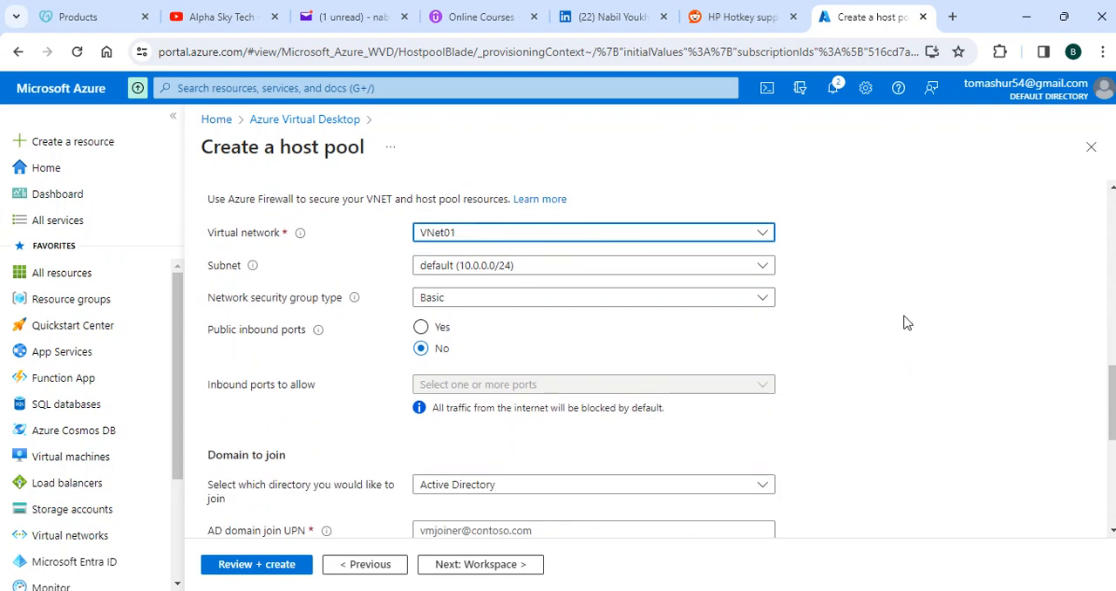
scroll(903, 319, "up", 1)
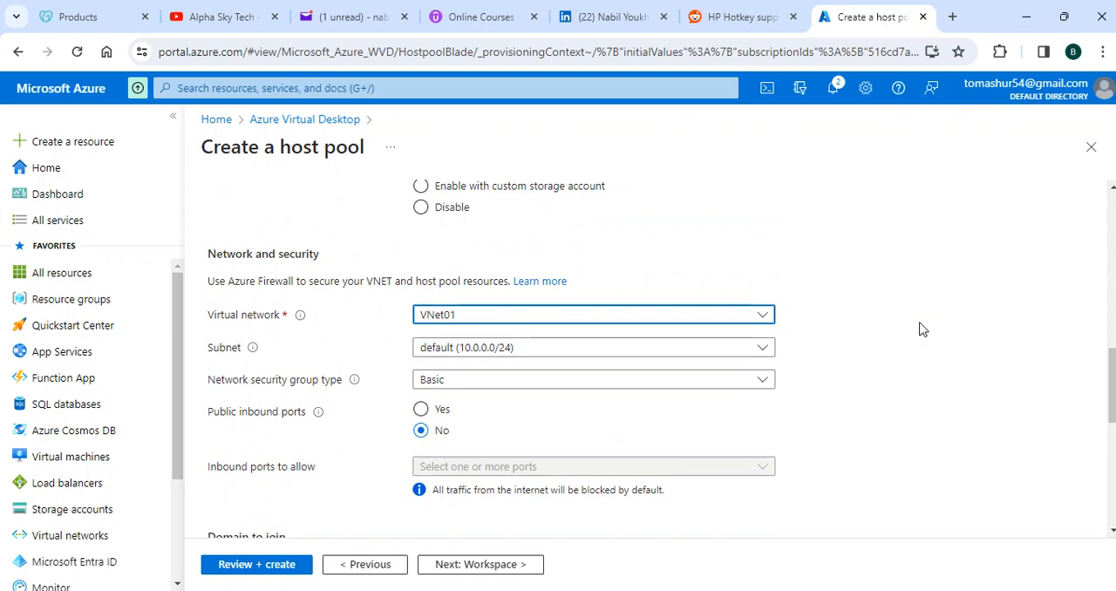
scroll(927, 441, "down", 3)
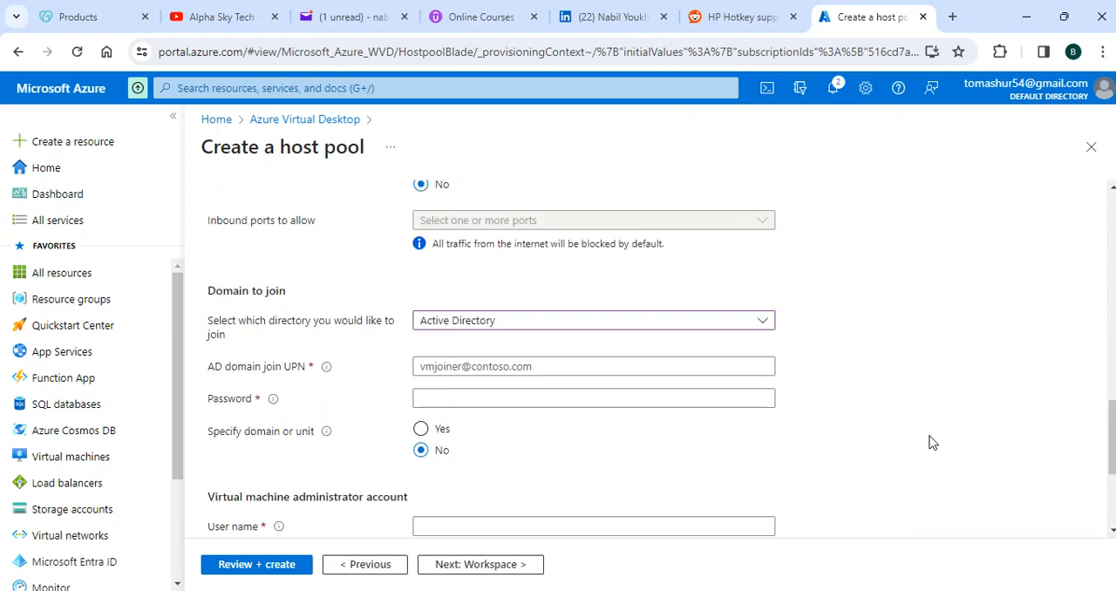
scroll(767, 274, "up", 2)
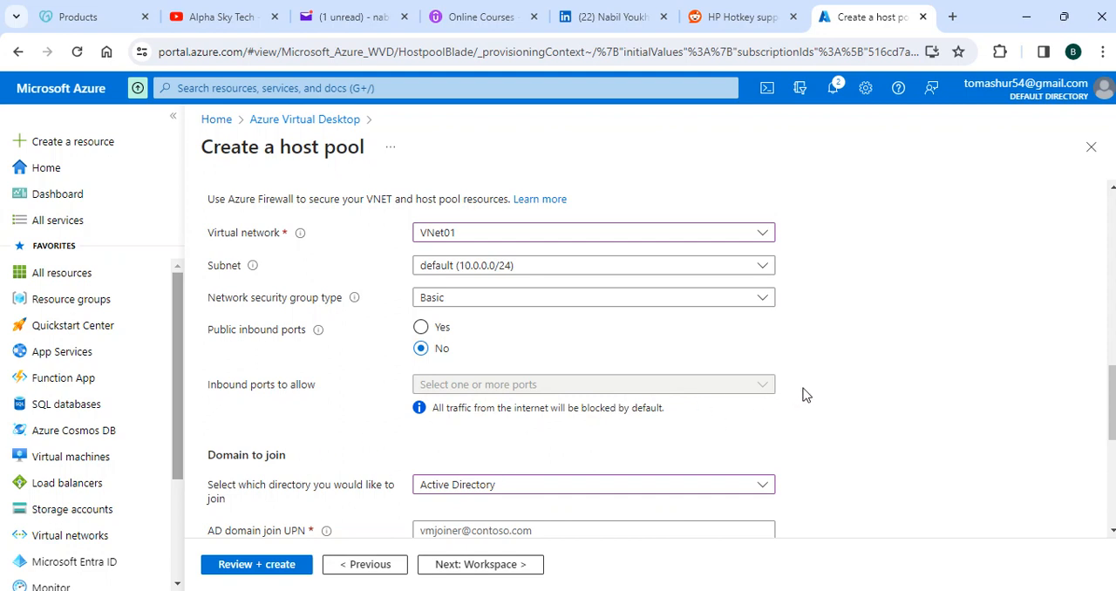
scroll(808, 394, "down", 1)
scroll(807, 395, "down", 3)
Step: Switch the directory to join to Microsoft Entra ID to see its options, and return it to Active Directory
left_click(463, 402)
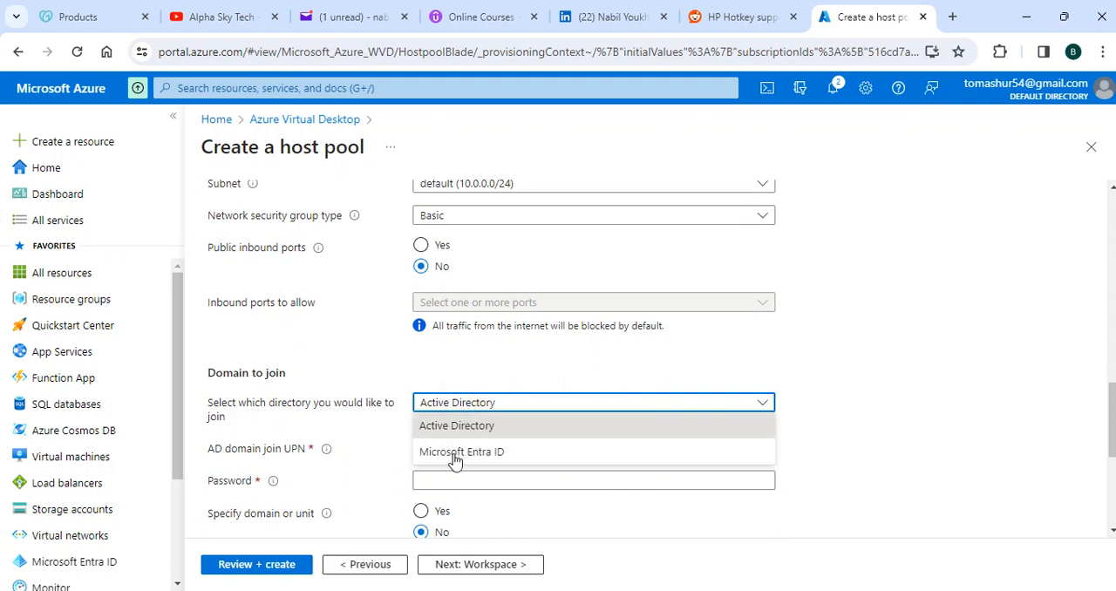
scroll(855, 369, "down", 5)
left_click(508, 242)
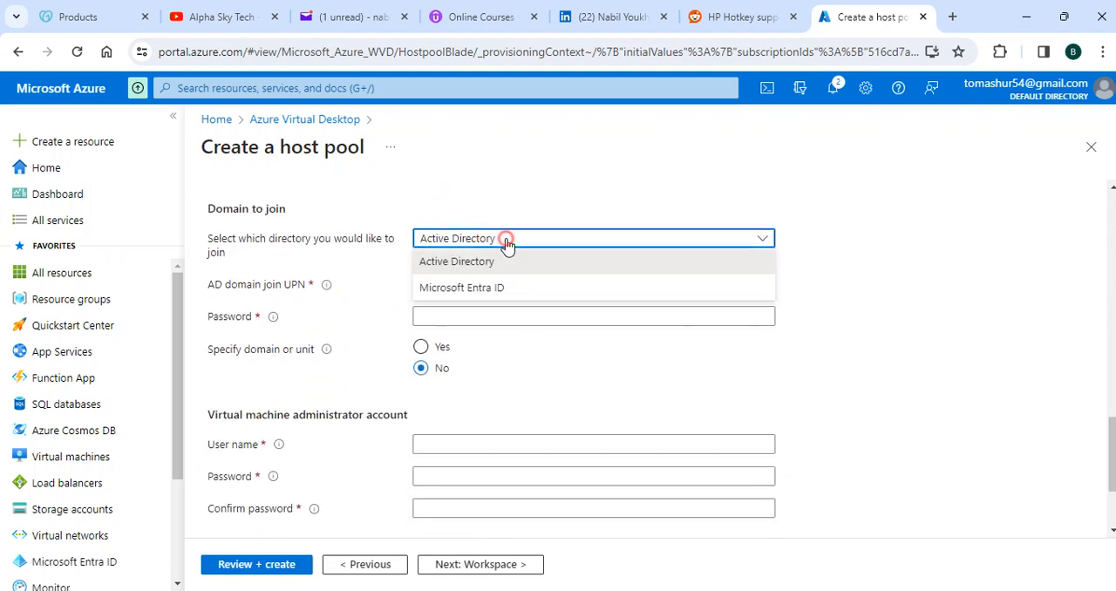
left_click(467, 290)
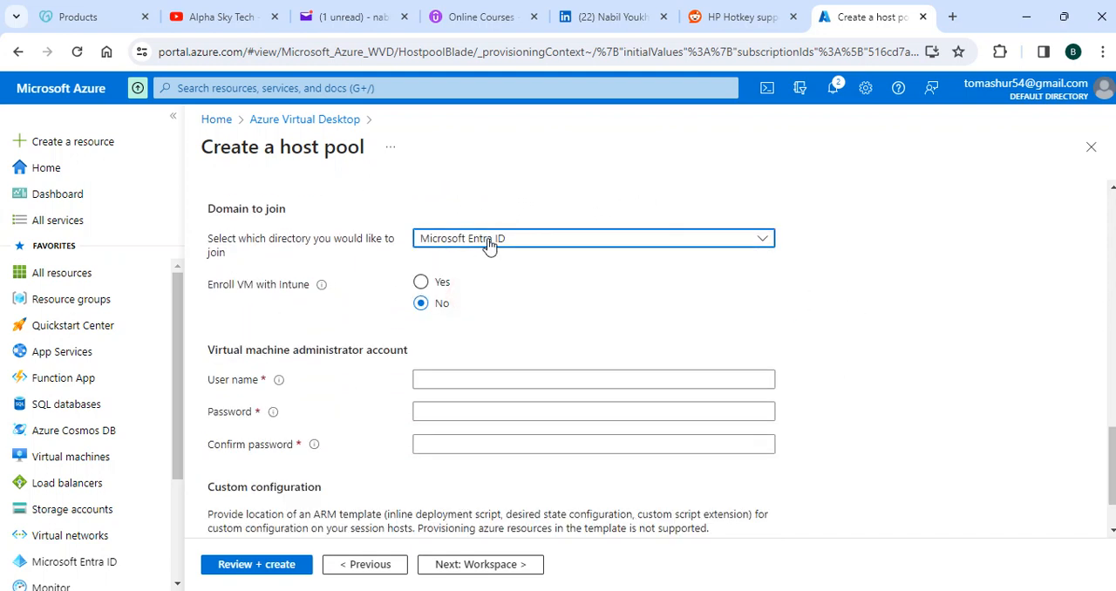
left_click(489, 245)
left_click(473, 259)
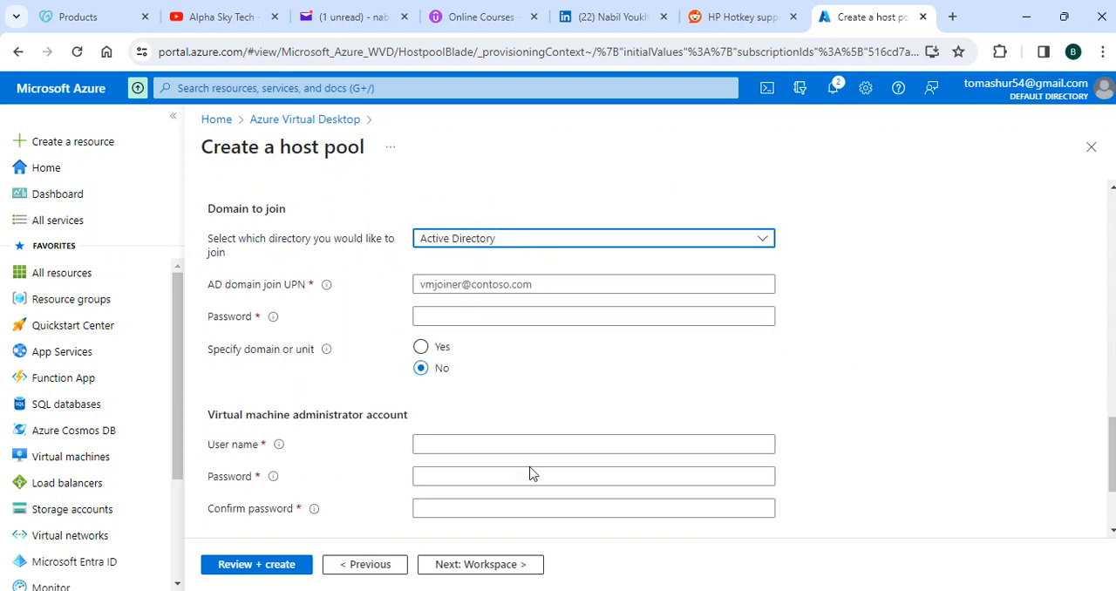
Step: Copy the domain user's logon name from the WinDC remote desktop session into the host pool's AD domain join UPN and append "@"
mouse_move(745, 590)
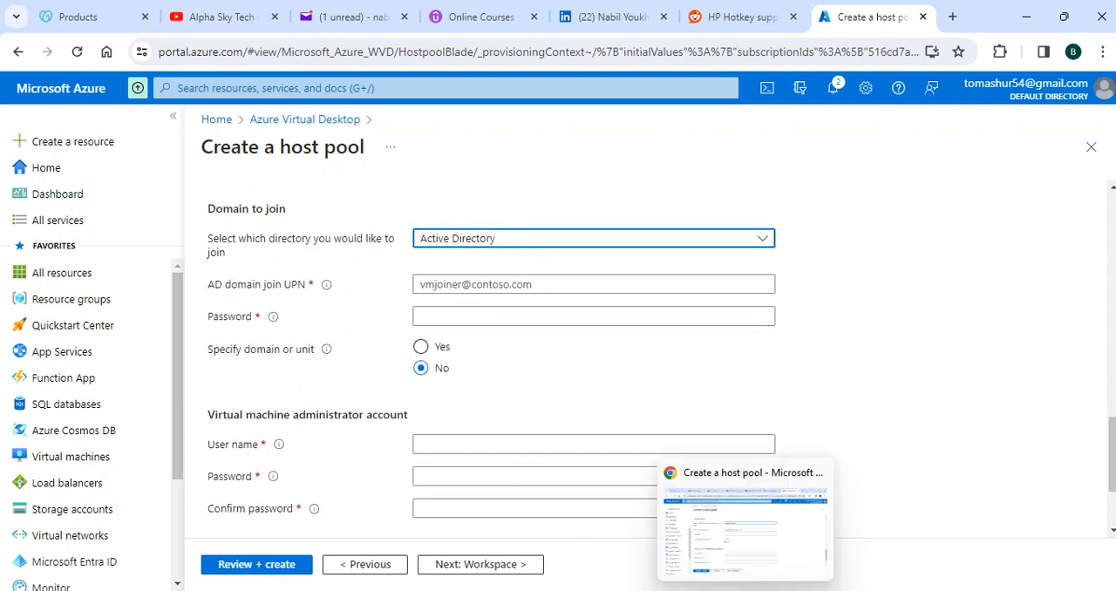
left_click(792, 590)
left_click(368, 214)
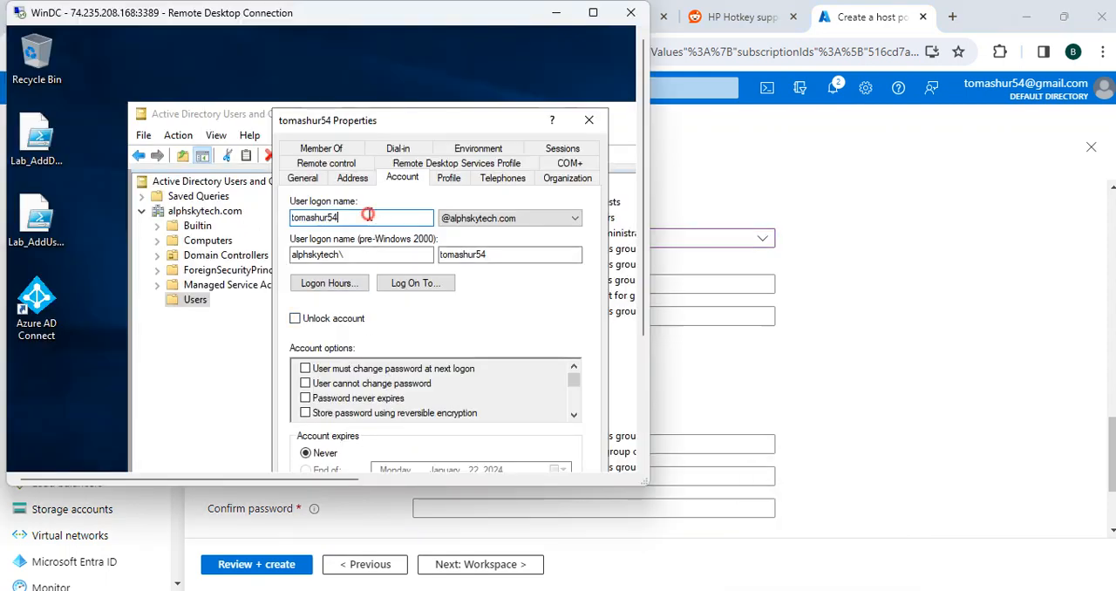
double_click(368, 214)
key("ctrl+c")
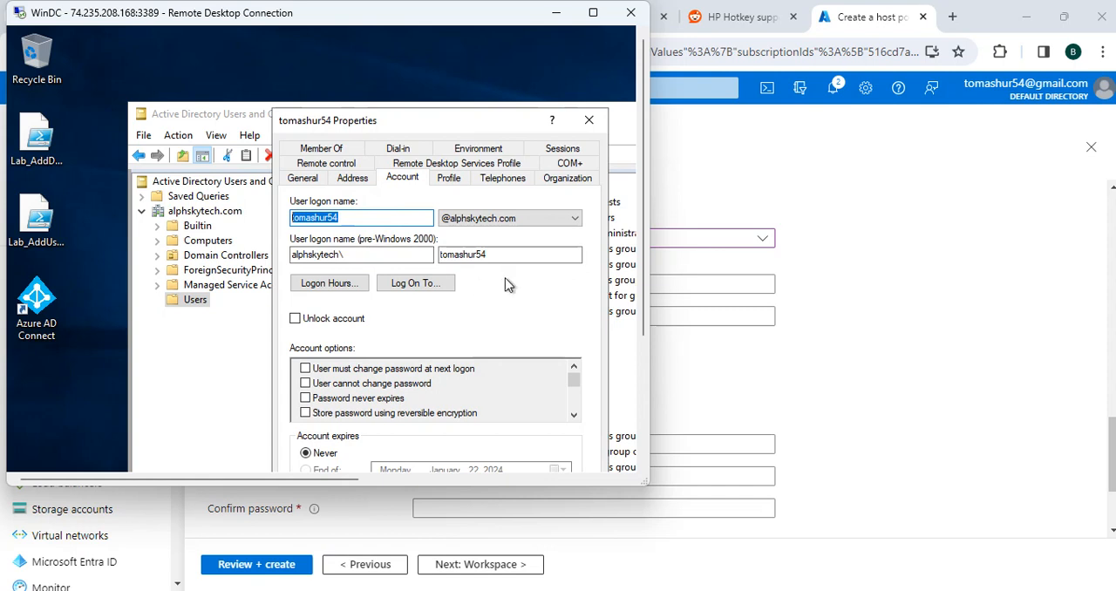
left_click(863, 347)
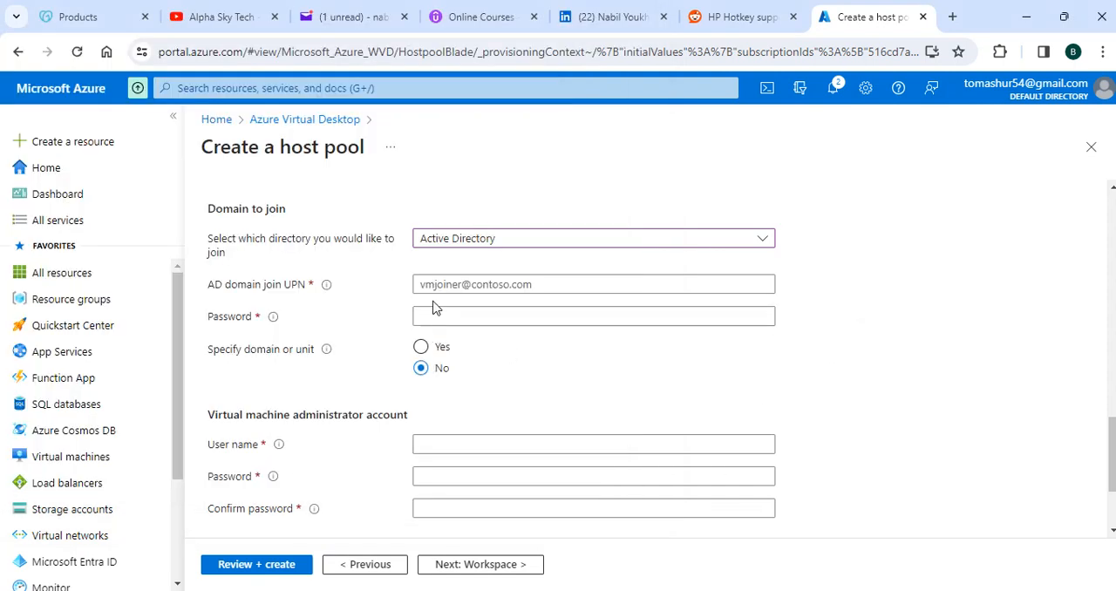
left_click(434, 286)
left_click(434, 286)
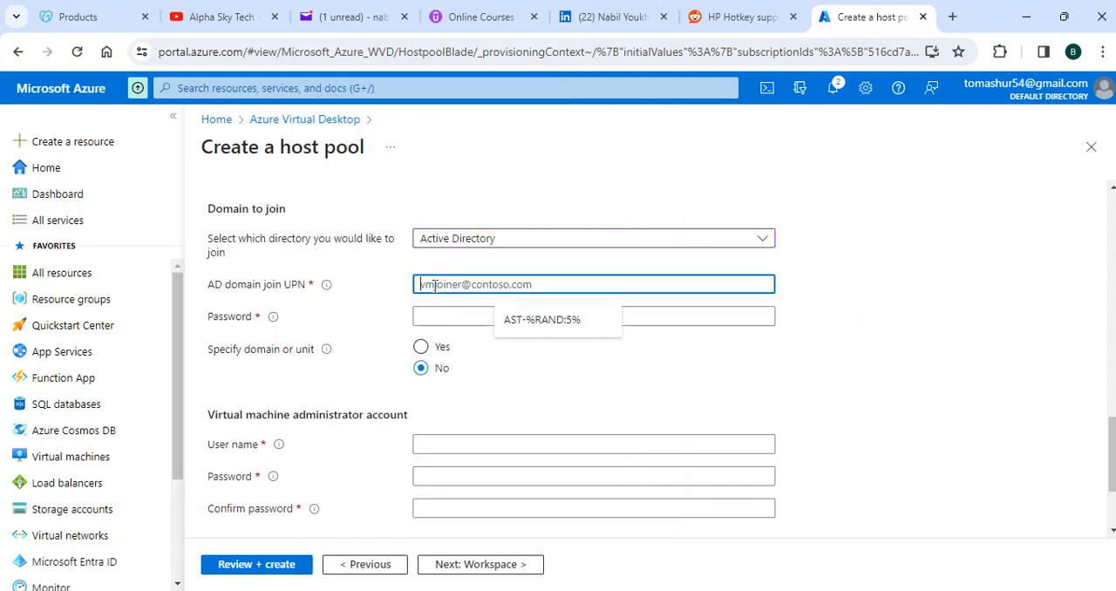
key("ctrl+v")
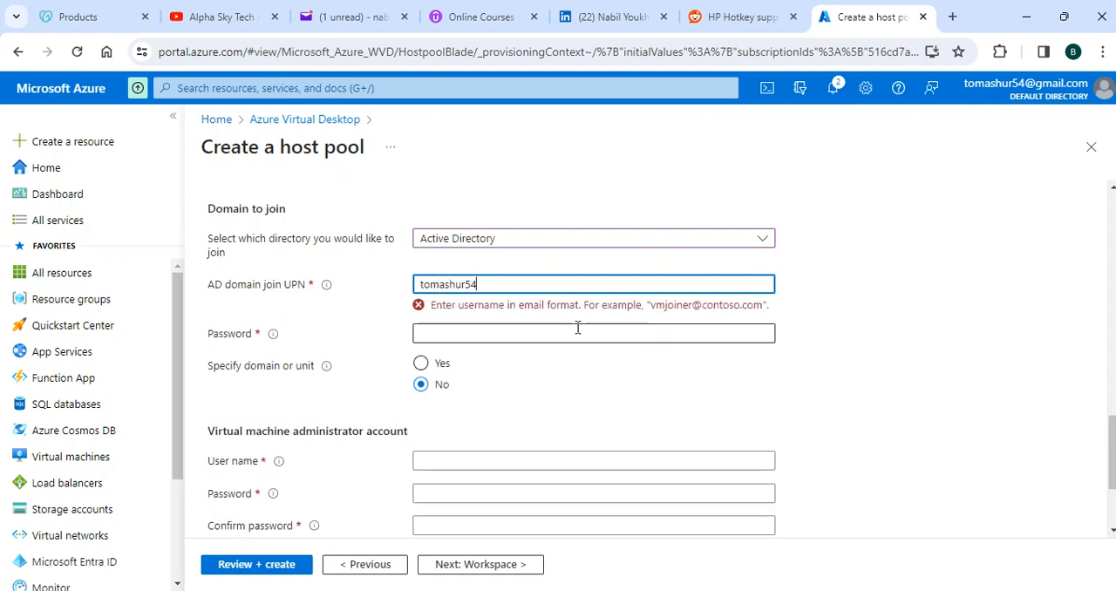
type("@")
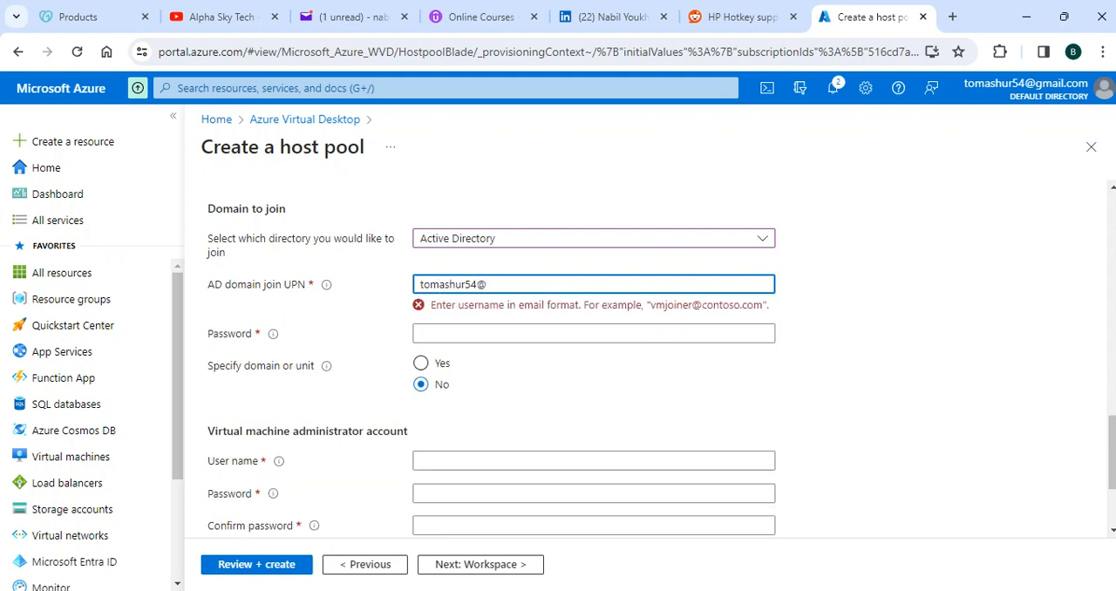
Step: Check the domain suffix of the user's logon name in the WinDC remote session and return to the host pool form
mouse_move(818, 590)
left_click(783, 563)
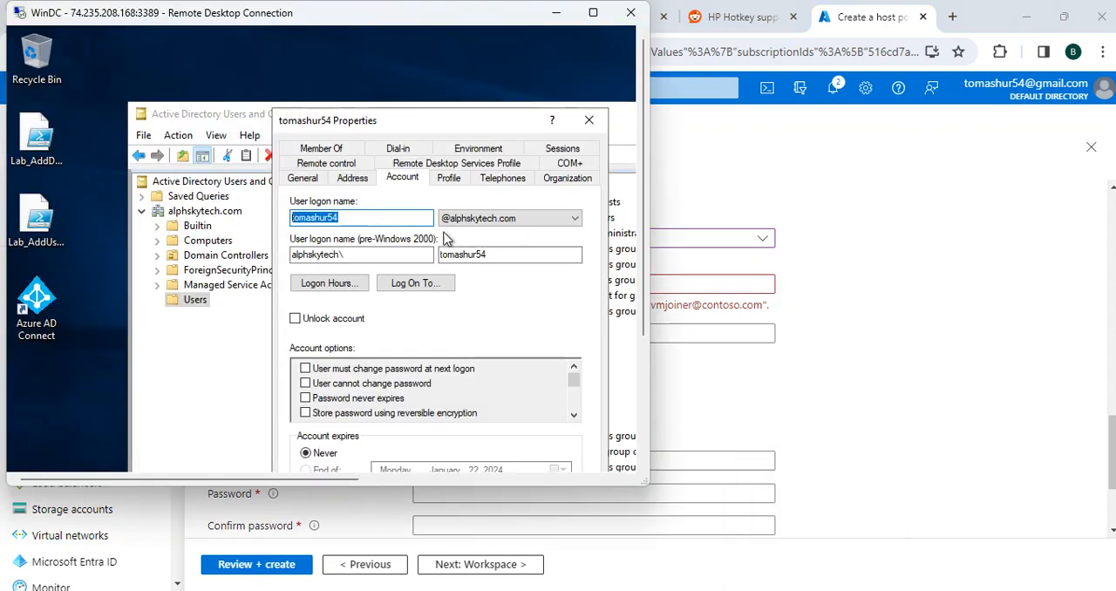
left_click(522, 219)
left_click(522, 219)
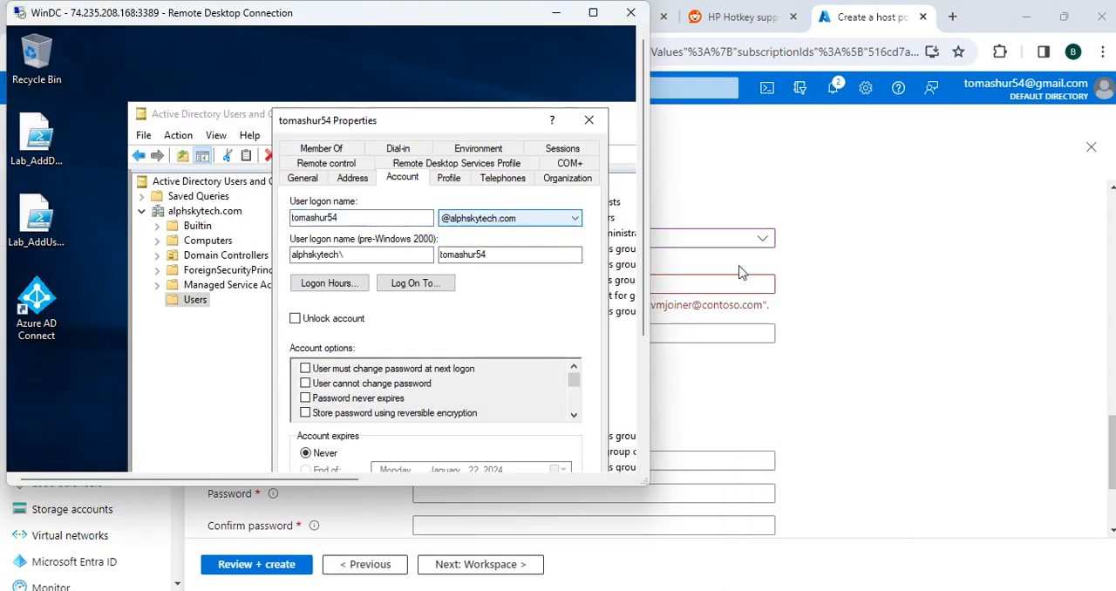
left_click(899, 304)
Step: Complete the AD domain join UPN with the domain alphskytech.com and enter the domain join account's password
left_click(495, 283)
type("a")
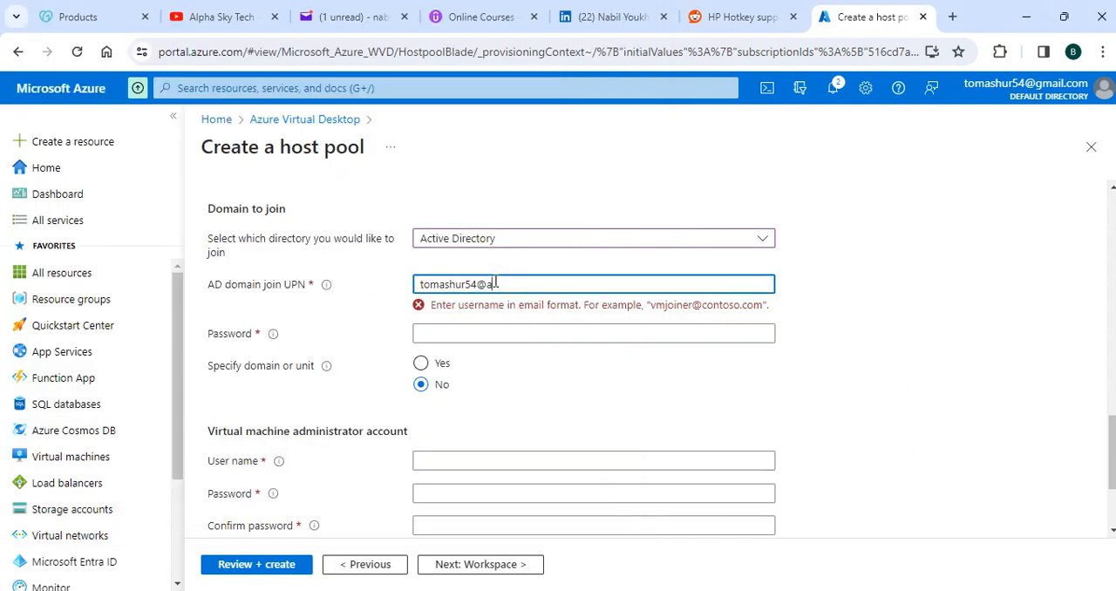
type("lphas")
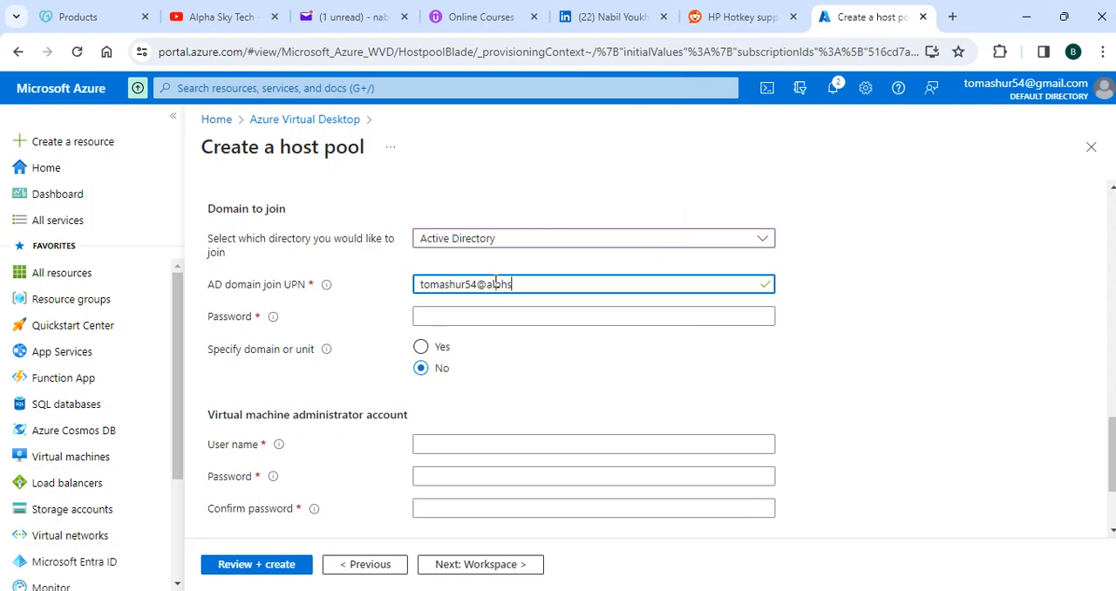
type("kytech.com")
key("Tab")
key("ctrl+v")
Step: Set the virtual machine administrator account's user name to Tomlocal
scroll(901, 456, "down", 1)
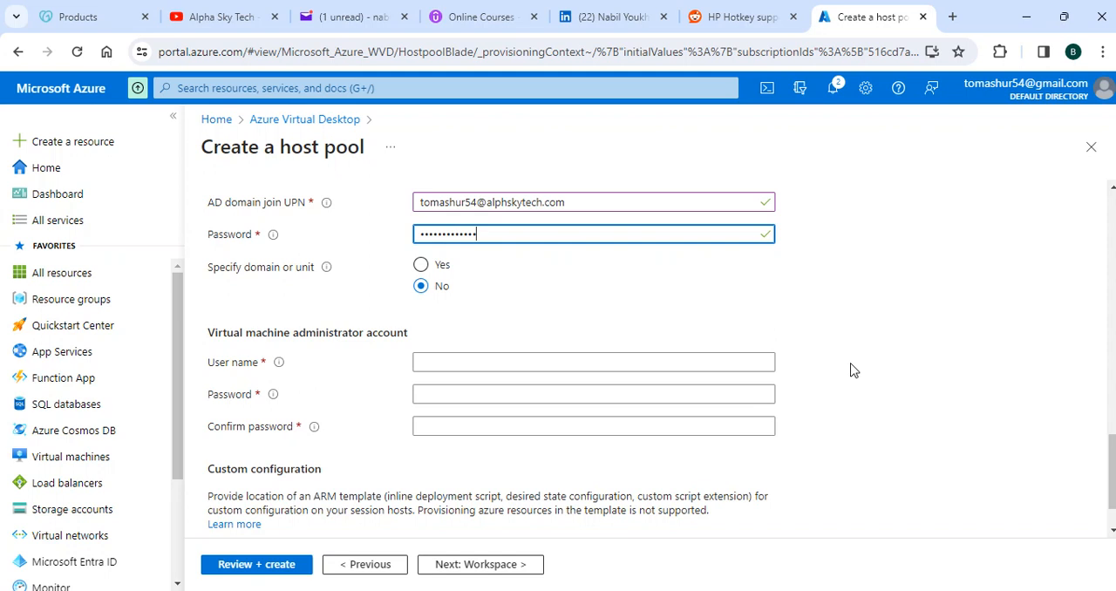
left_click(563, 362)
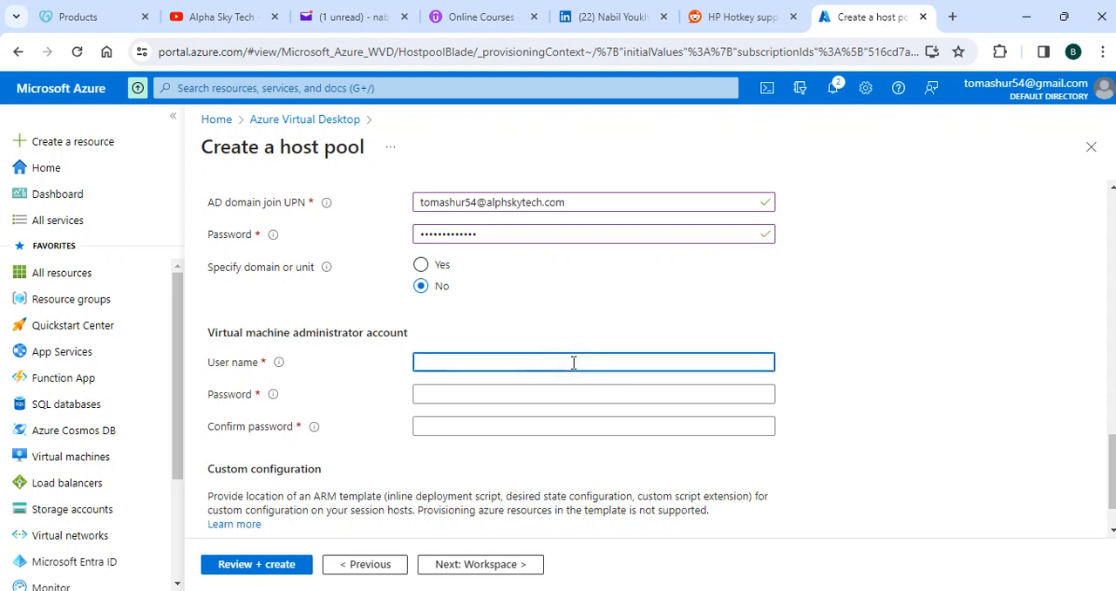
type("Tomlocala")
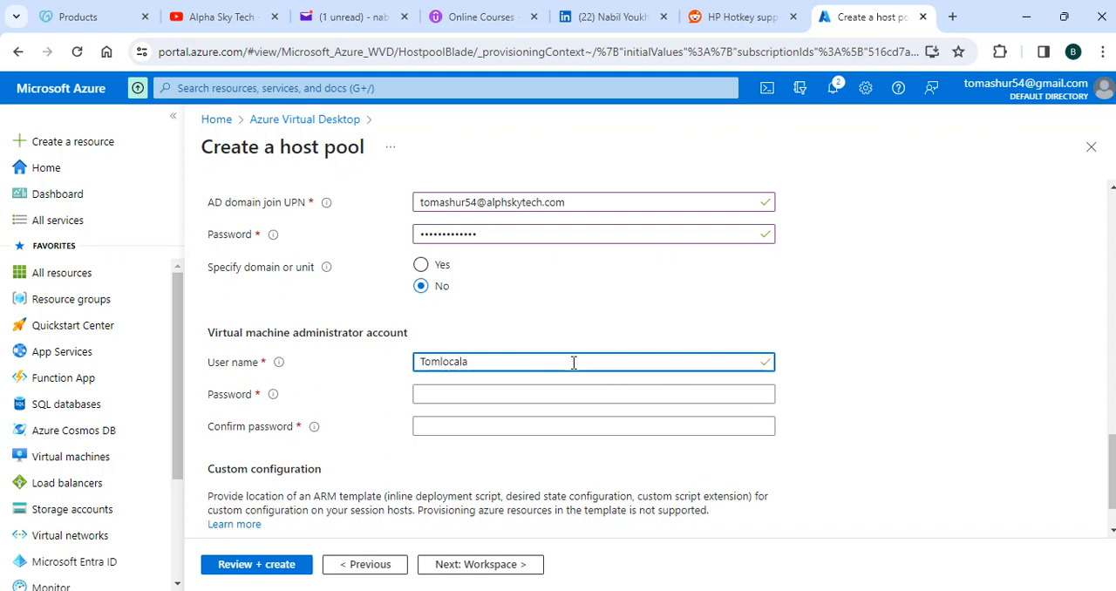
key("BackSpace")
key("BackSpace")
key("BackSpace")
key("BackSpace")
type("local")
Step: Enter and confirm the password of the virtual machine administrator account
left_click(558, 395)
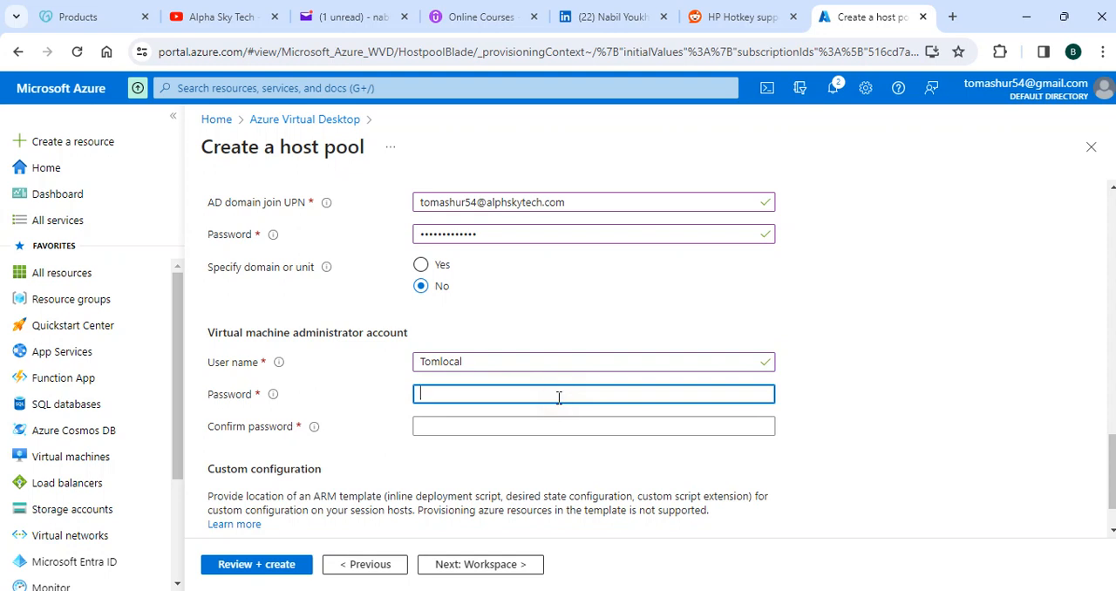
type("•••")
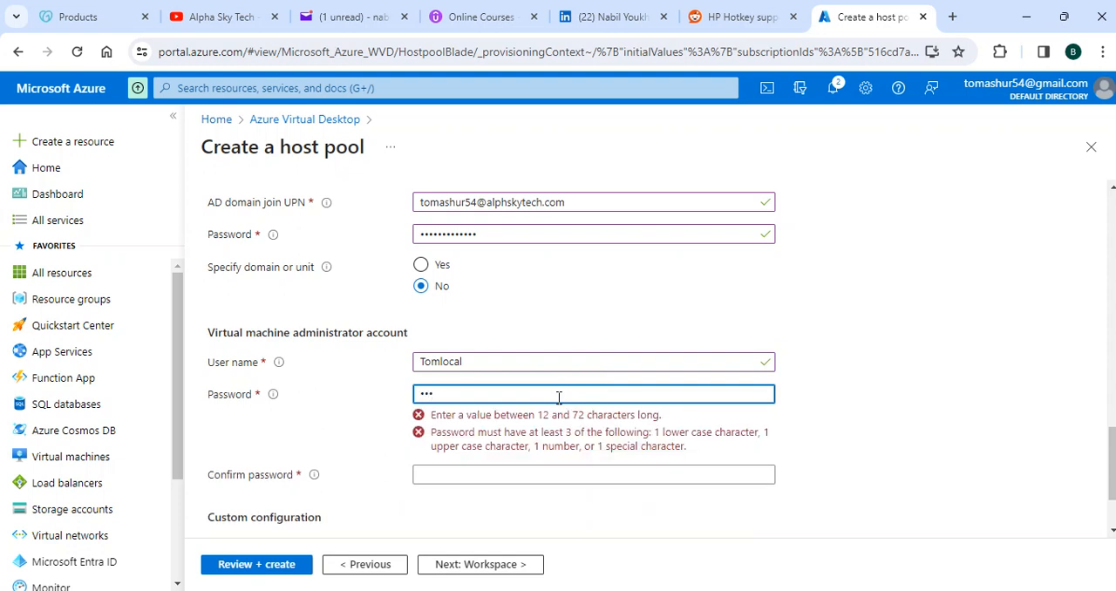
type("••")
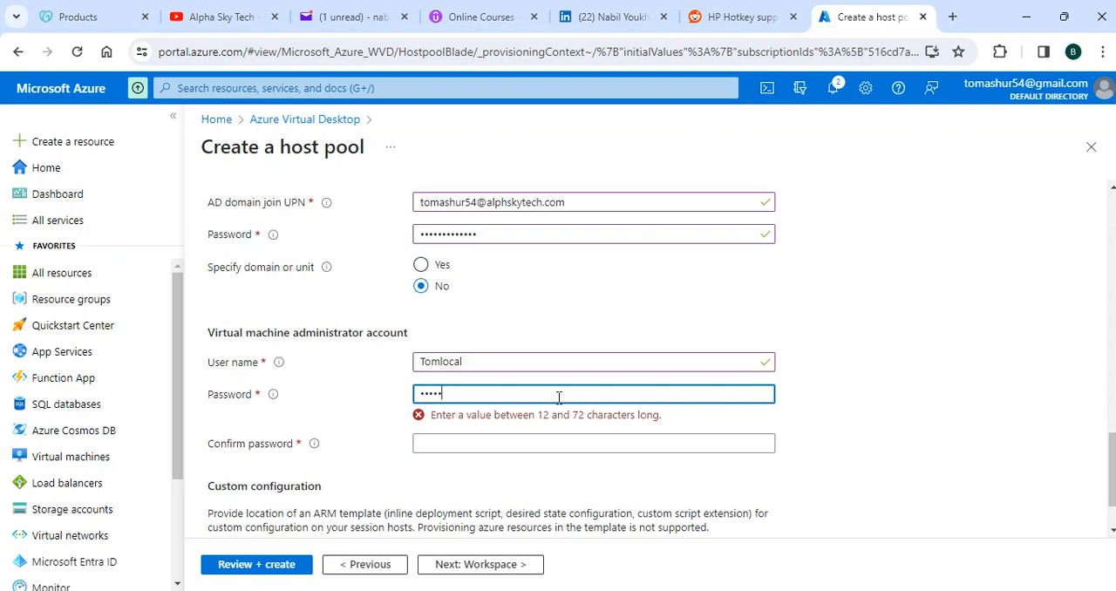
type("••••")
type("34")
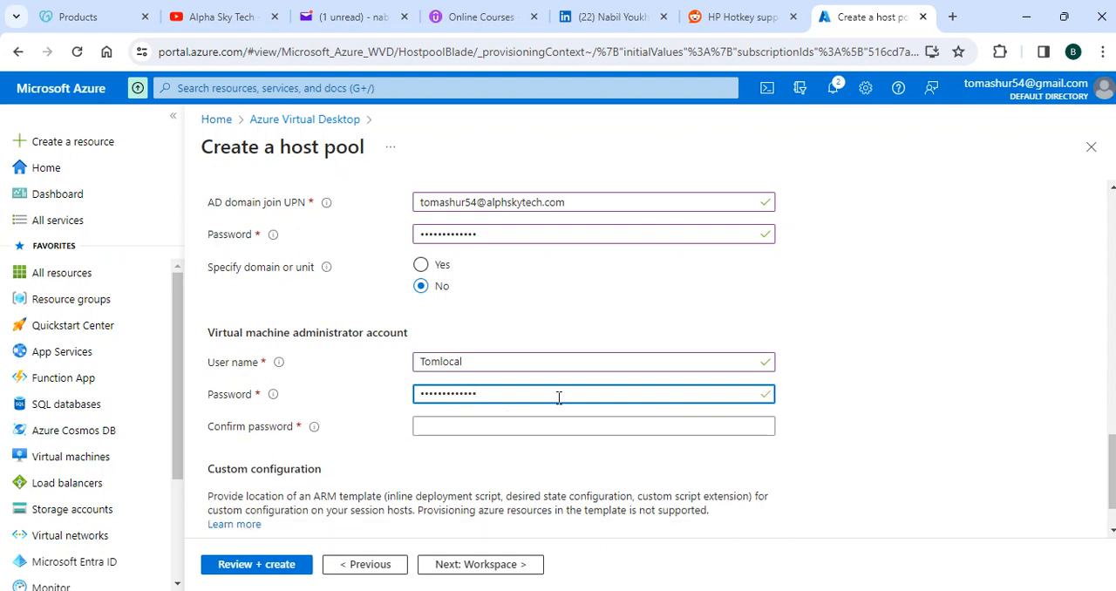
left_click(454, 424)
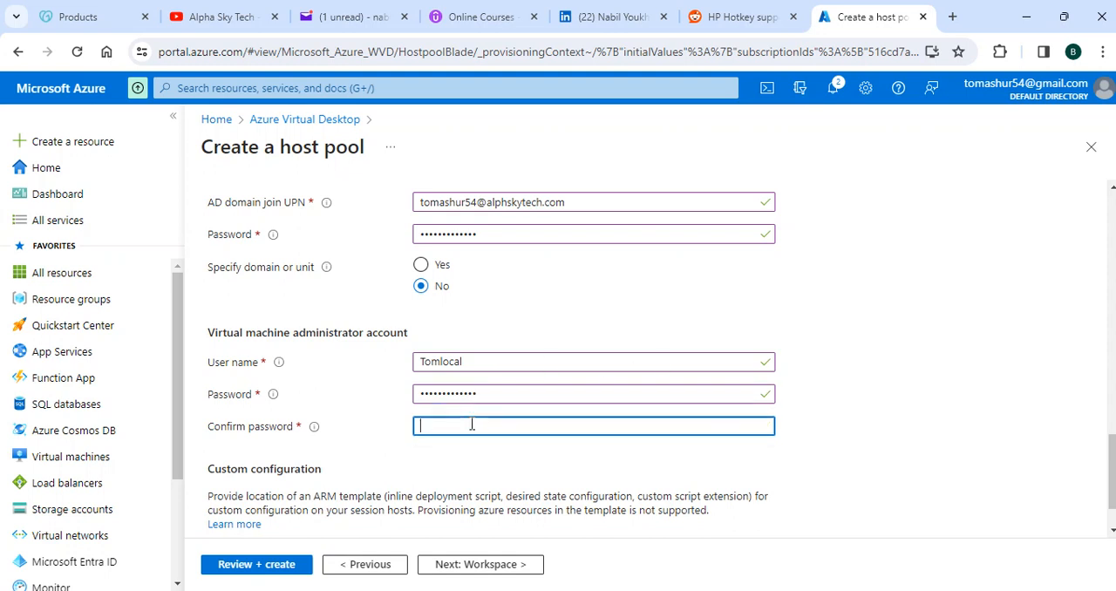
type("Pas")
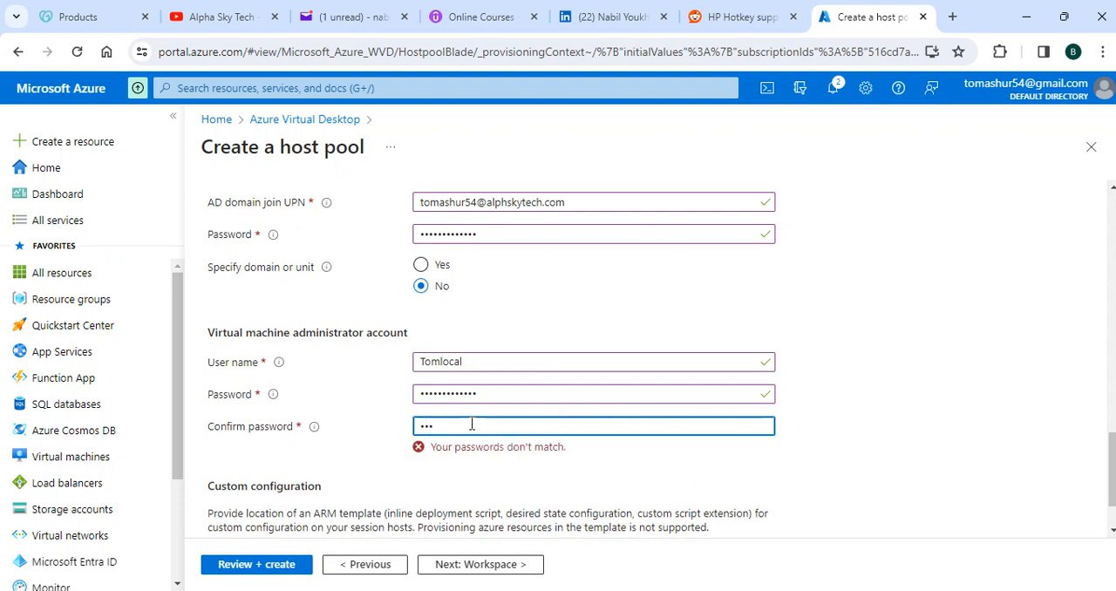
type("sw")
type("rd@23")
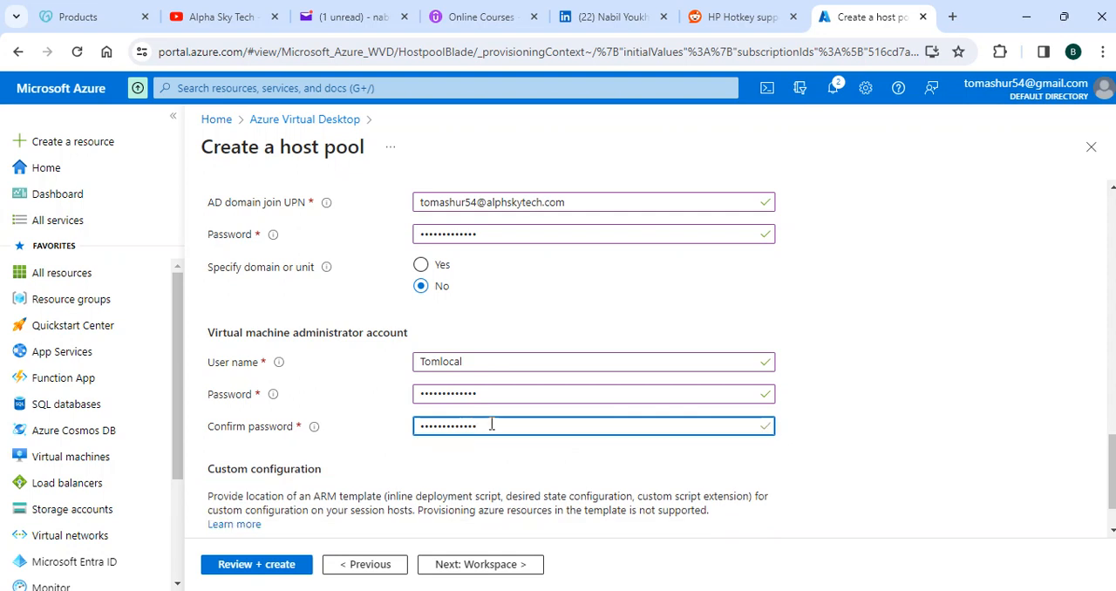
Step: Go on to the host pool's workspace settings and register the desktop app group to the existing workspace Lab1WS
scroll(857, 340, "down", 1)
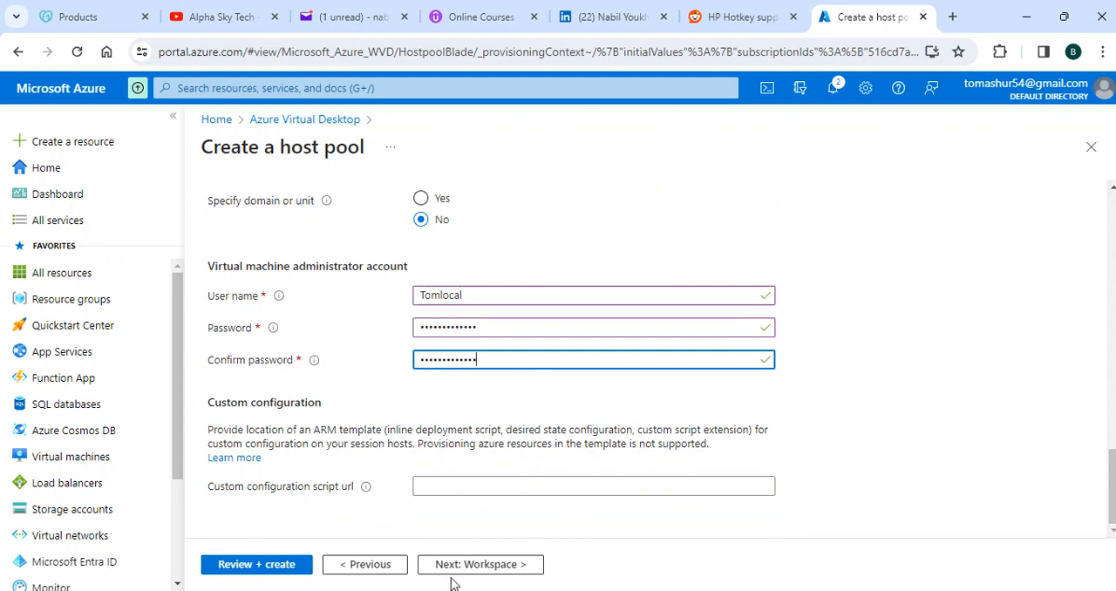
left_click(498, 568)
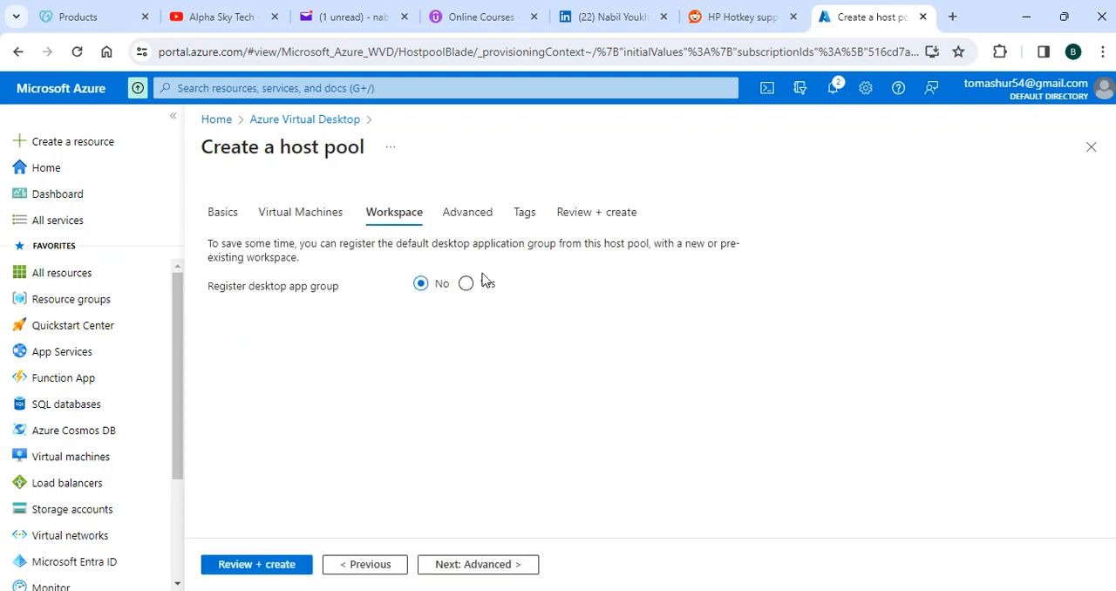
left_click(466, 285)
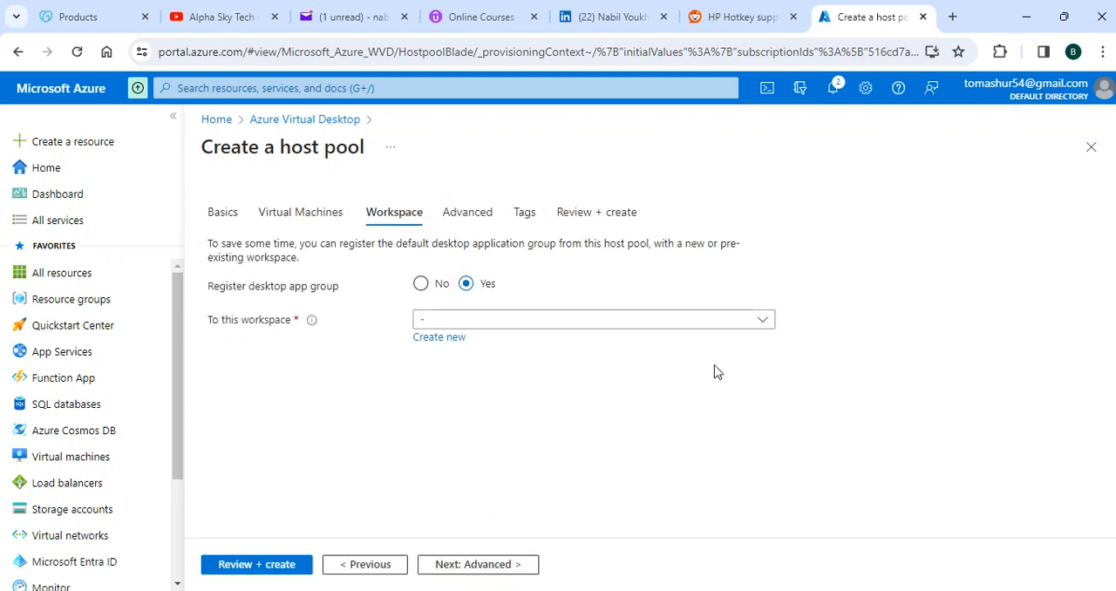
left_click(730, 322)
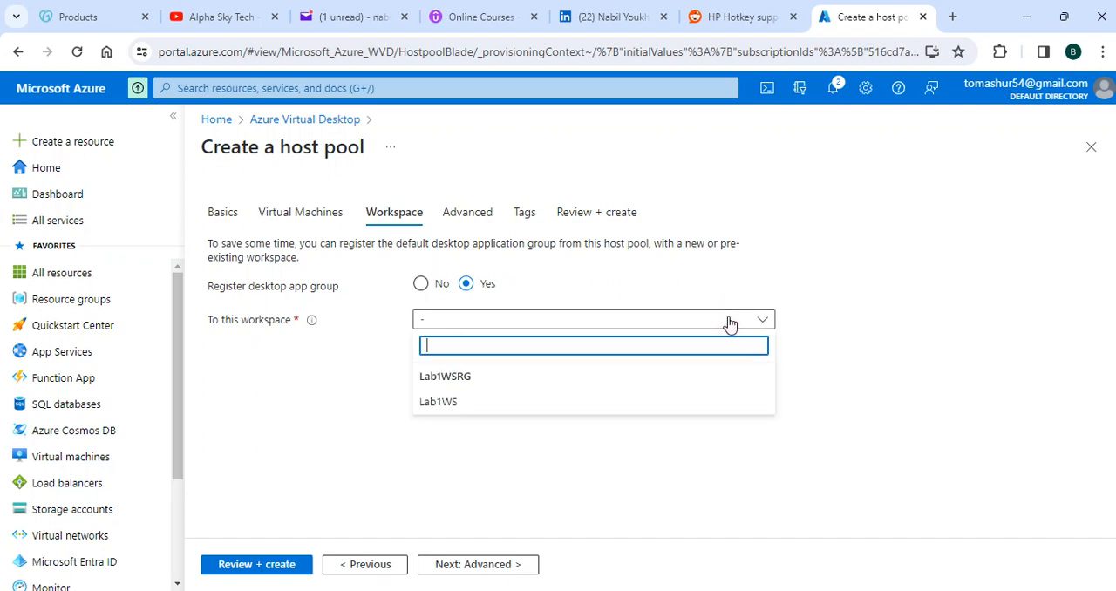
left_click(449, 403)
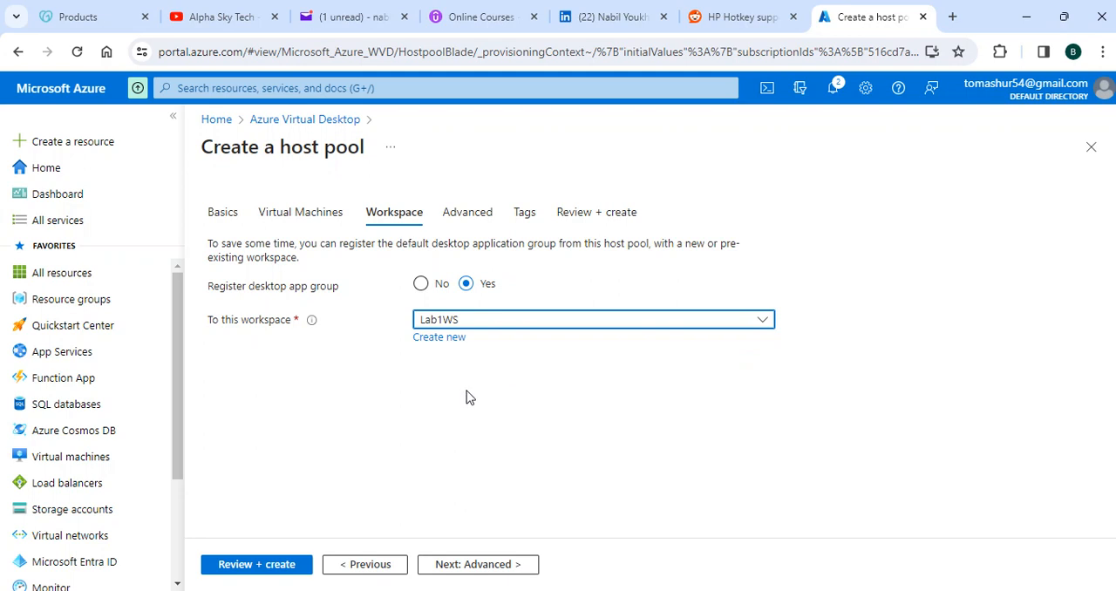
left_click(867, 319)
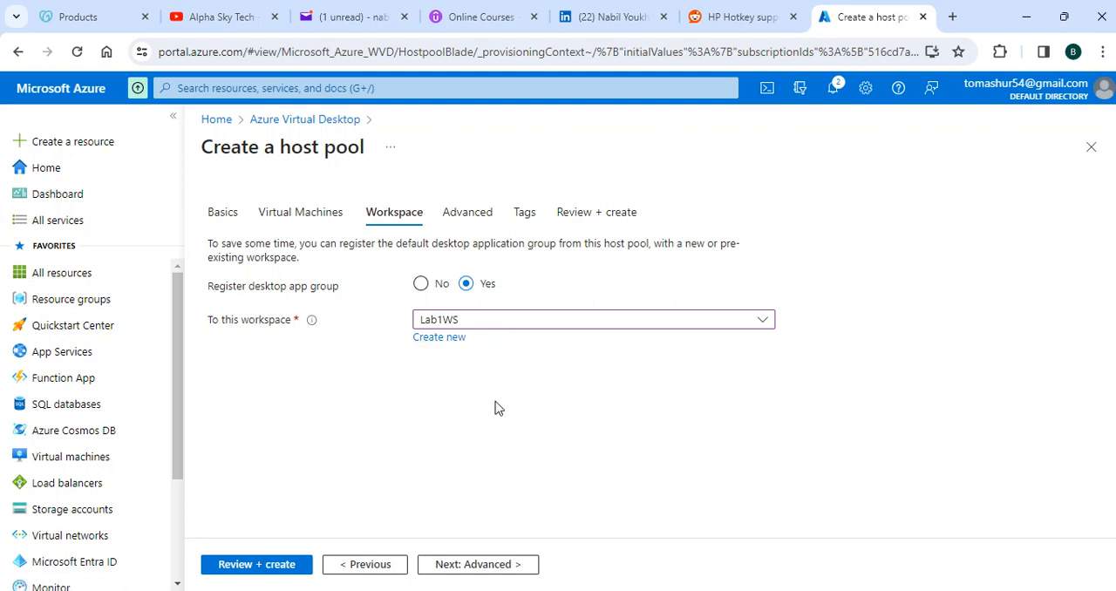
Step: Keep the default diagnostics and tag settings, review the host pool configuration and create the host pool
left_click(510, 566)
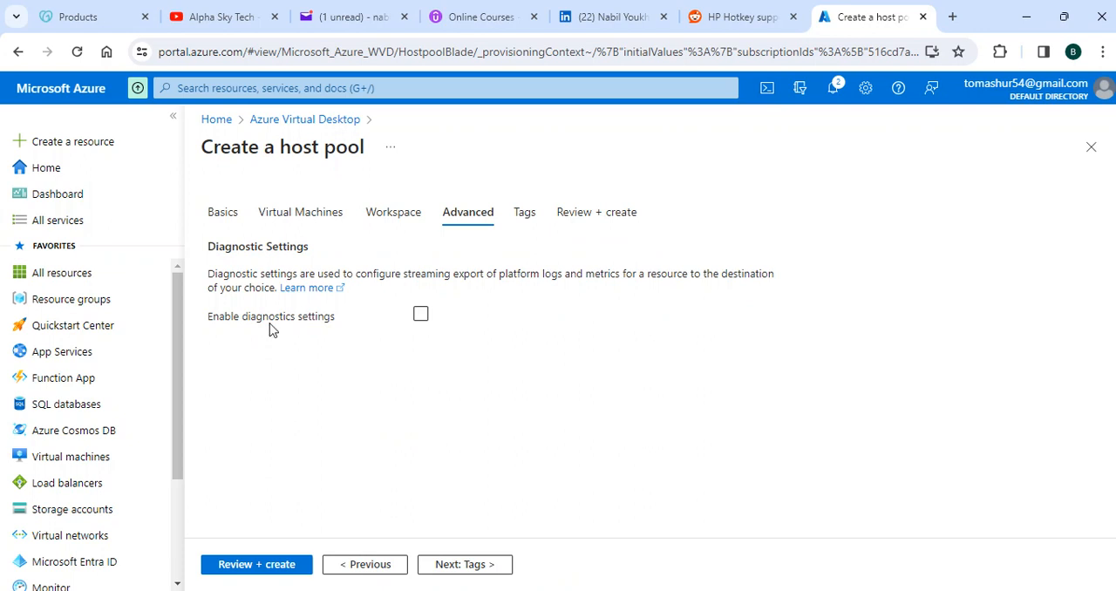
left_click(488, 571)
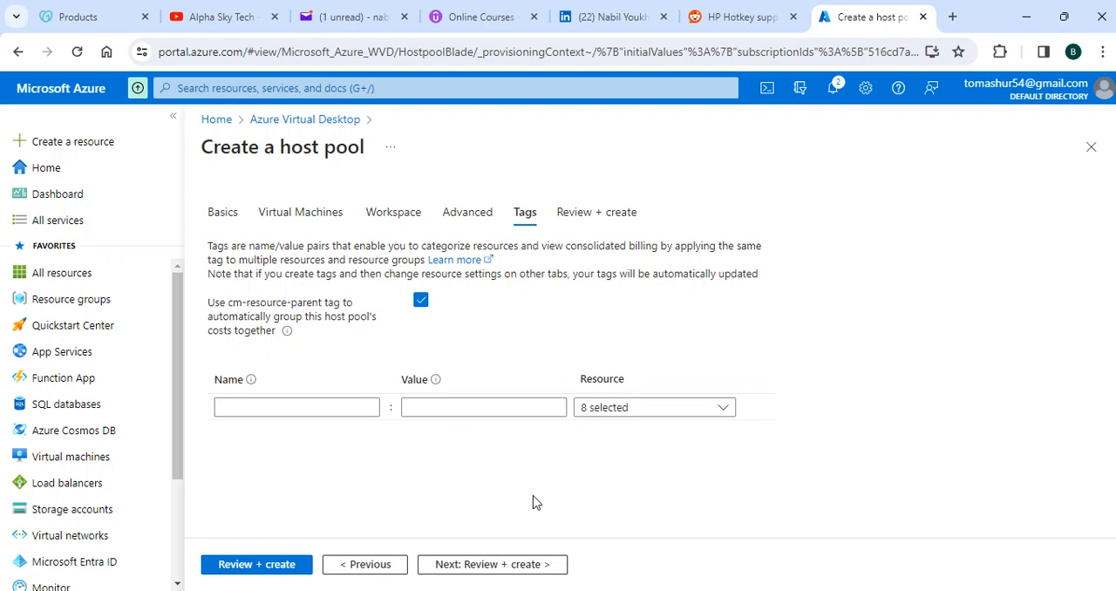
left_click(493, 564)
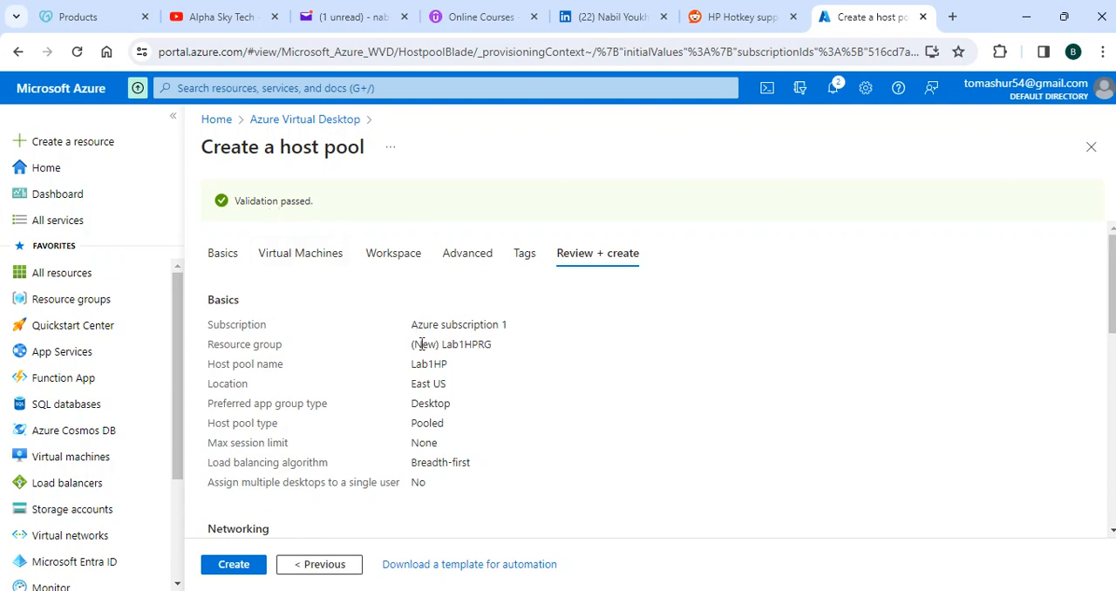
scroll(789, 432, "down", 10)
scroll(528, 386, "up", 10)
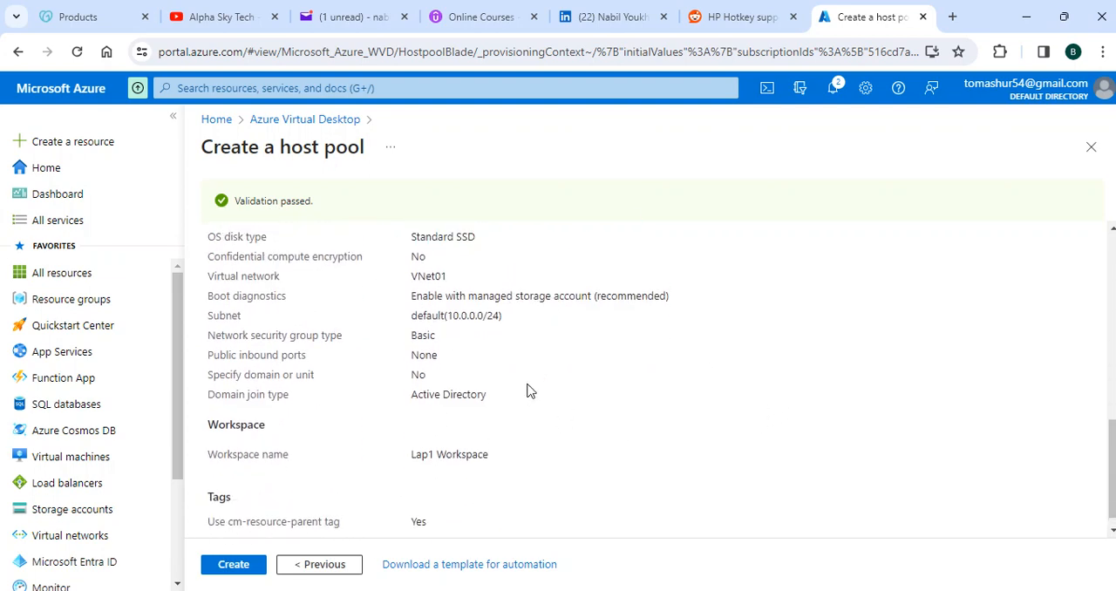
left_click(234, 567)
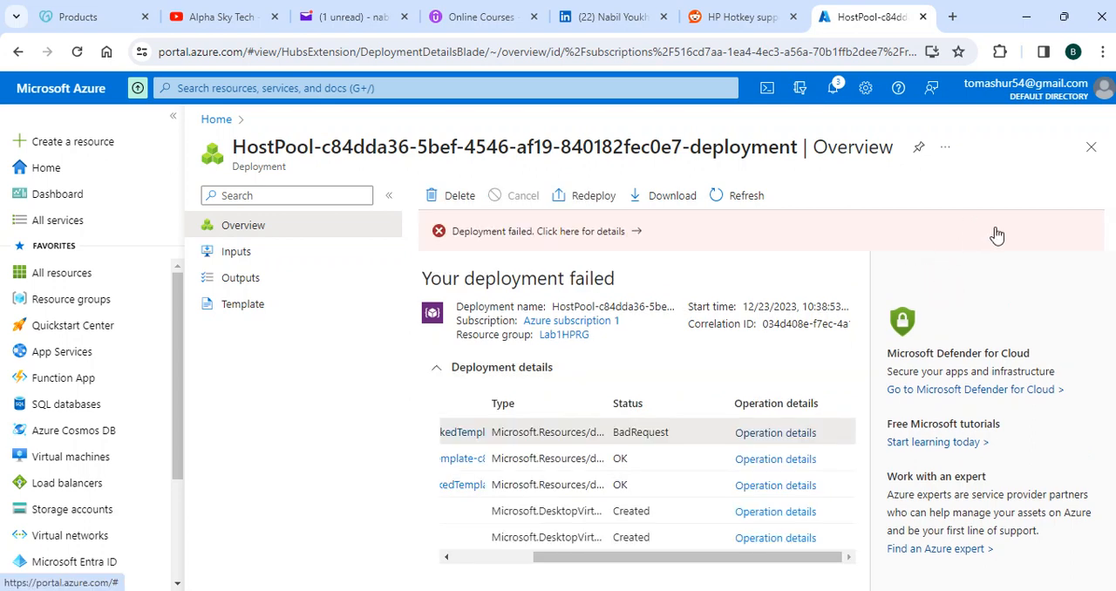
Step: Leave the deployment page and open the Lab1HP host pool's overview in Azure Virtual Desktop
left_click(1090, 148)
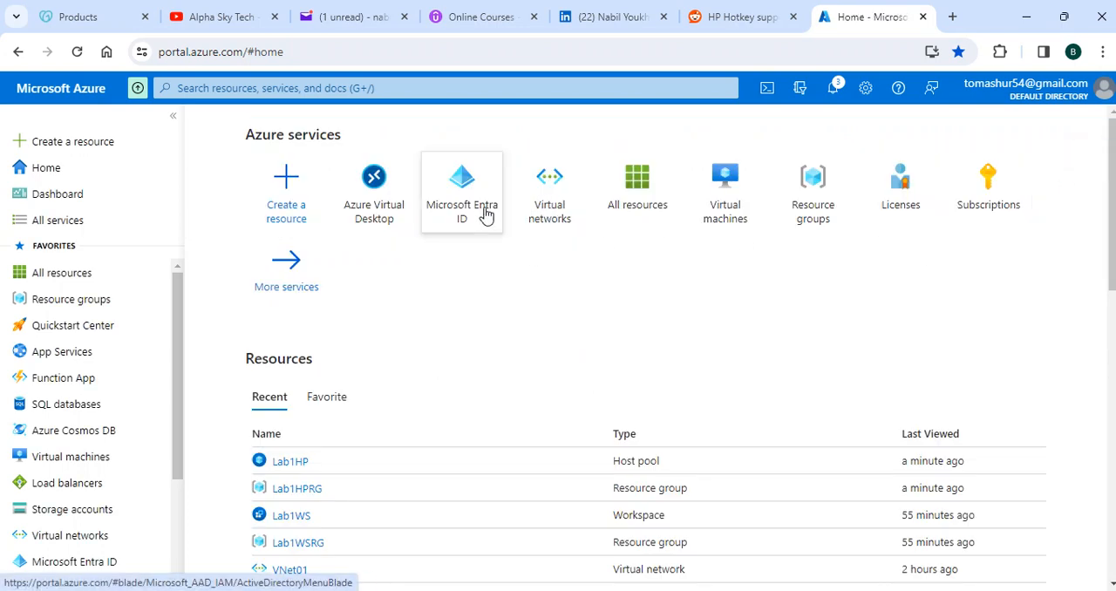
left_click(397, 208)
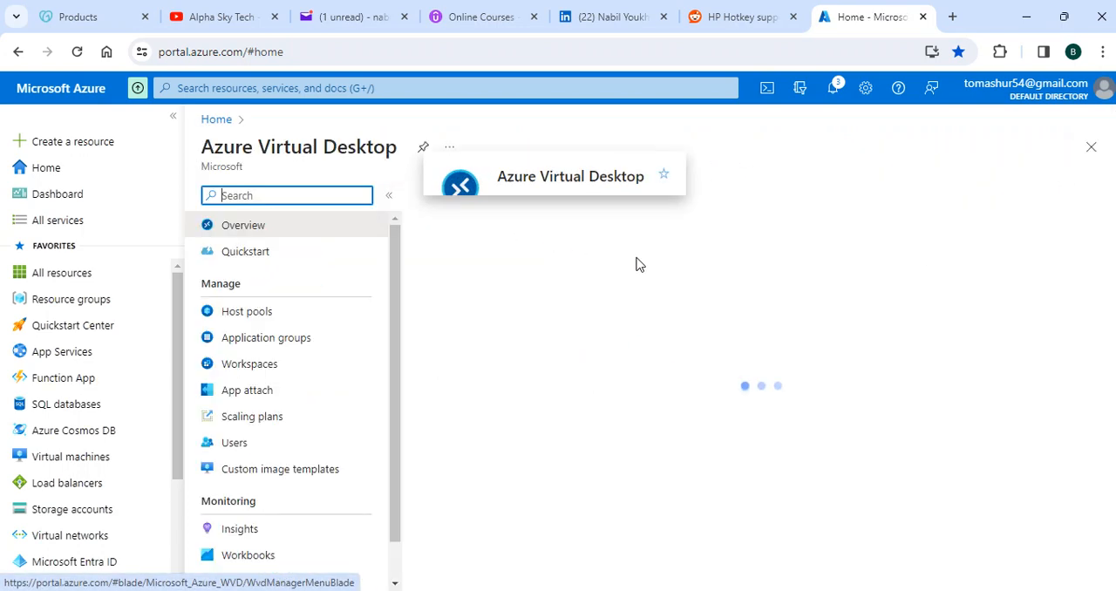
left_click(236, 312)
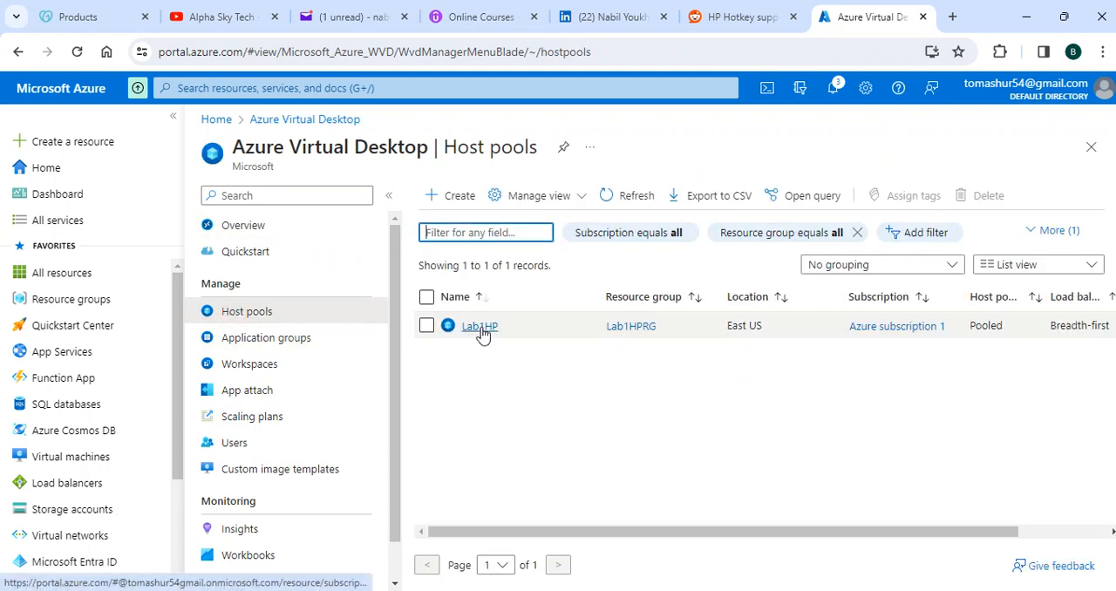
left_click(481, 328)
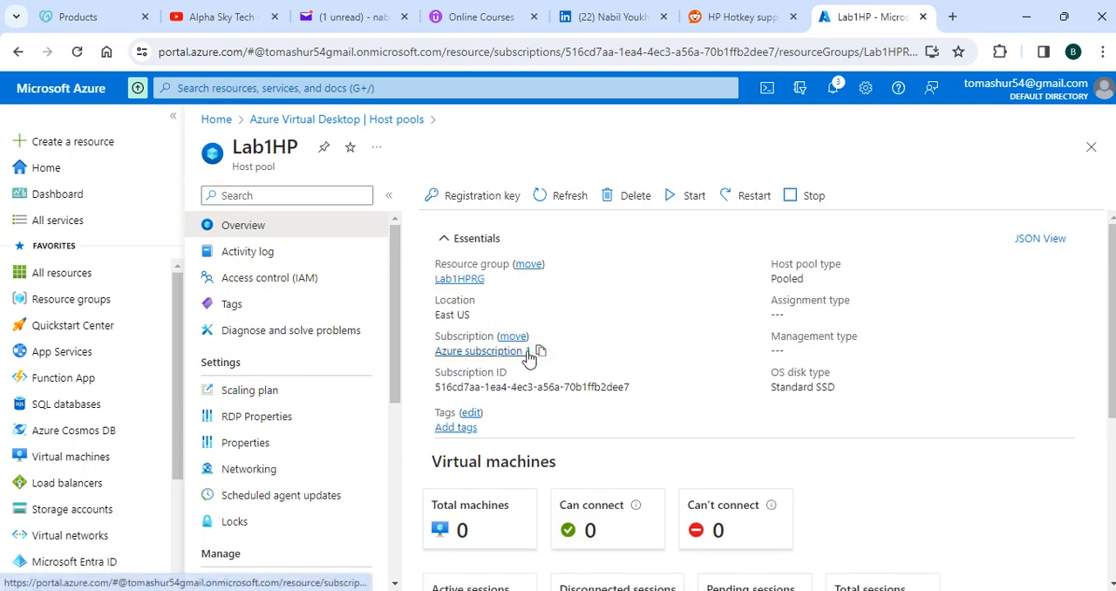
Step: Read the portal notification about the Lab1HPRG deployment and open that deployment's overview
left_click(833, 88)
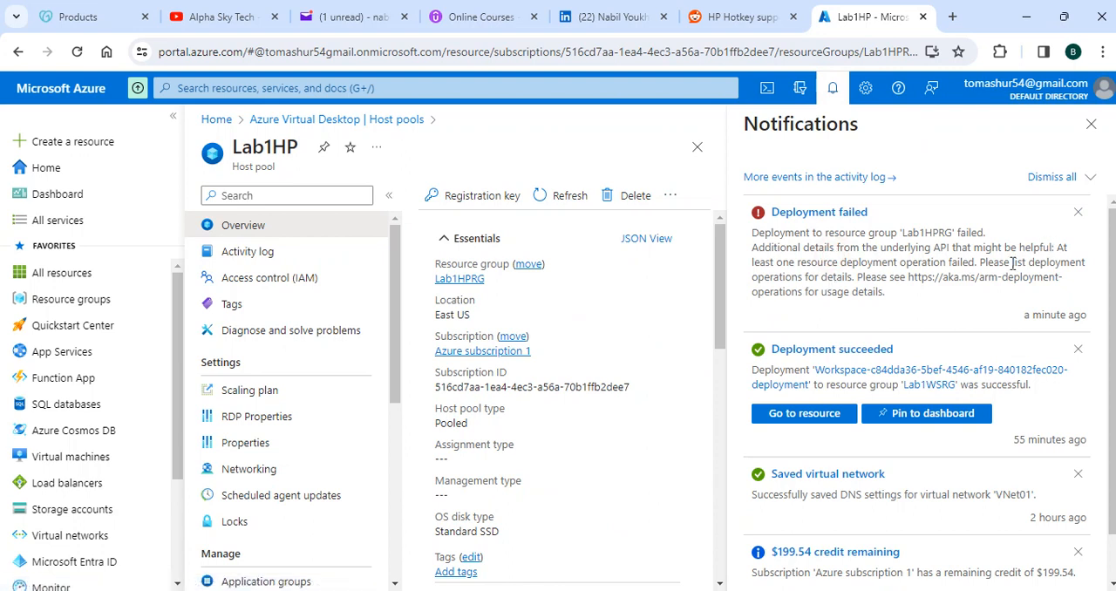
double_click(872, 277)
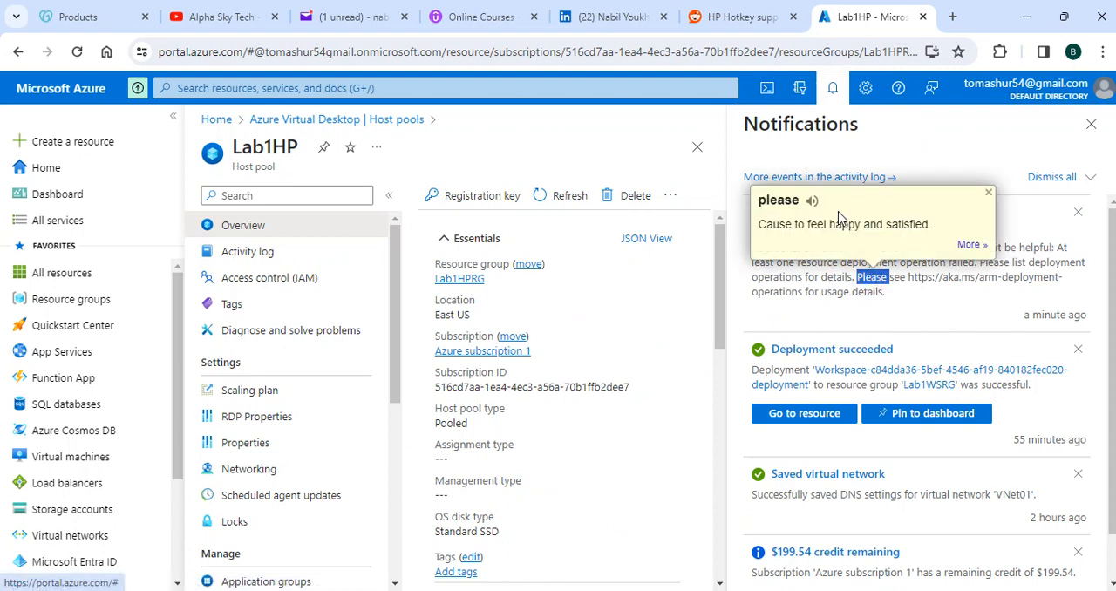
left_click(941, 286)
left_click(861, 223)
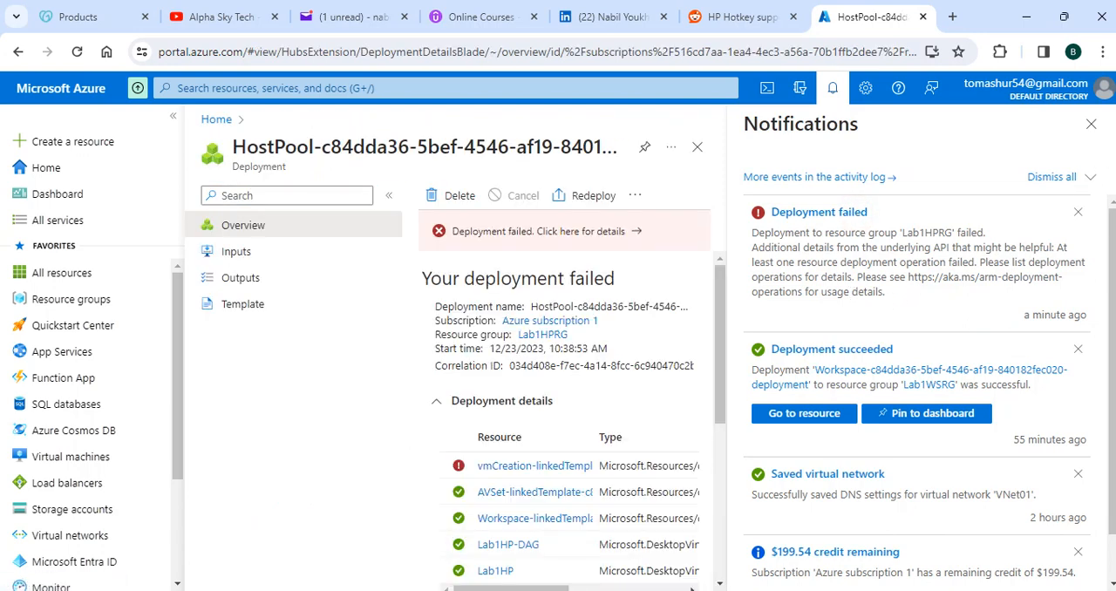
left_click(1091, 124)
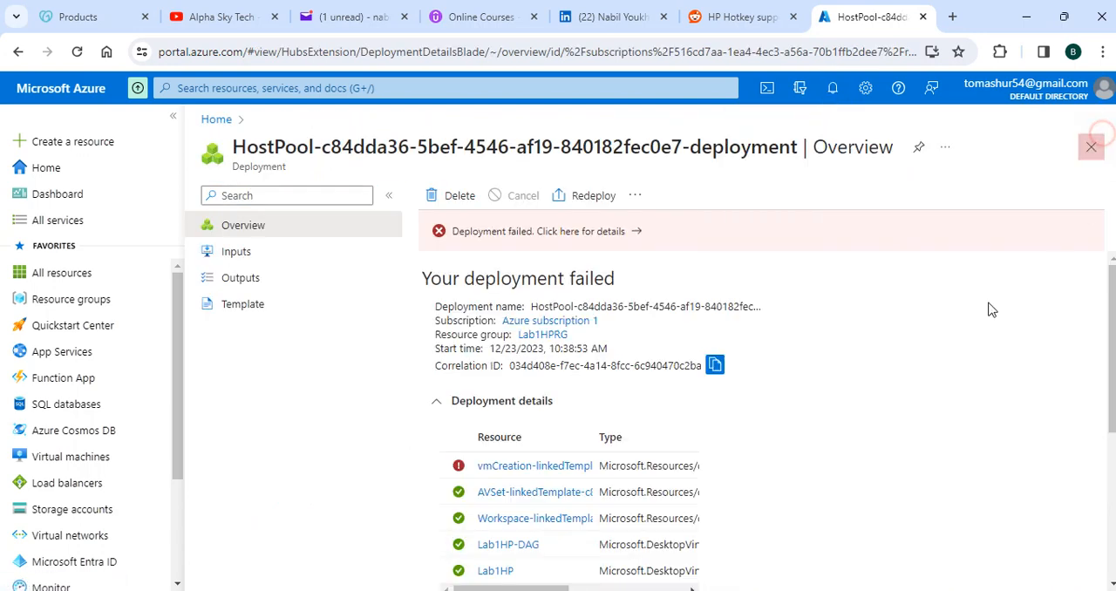
Step: Open the operation details of the vmCreation resource with BadRequest status and examine the error code in its status message
left_click_drag(720, 556, 793, 555)
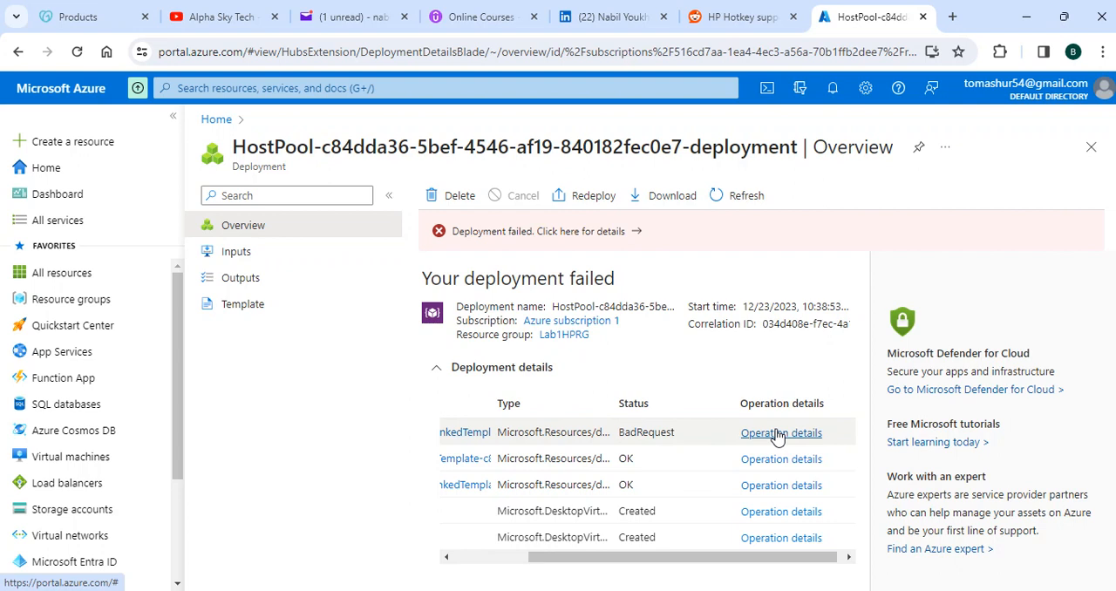
left_click(778, 433)
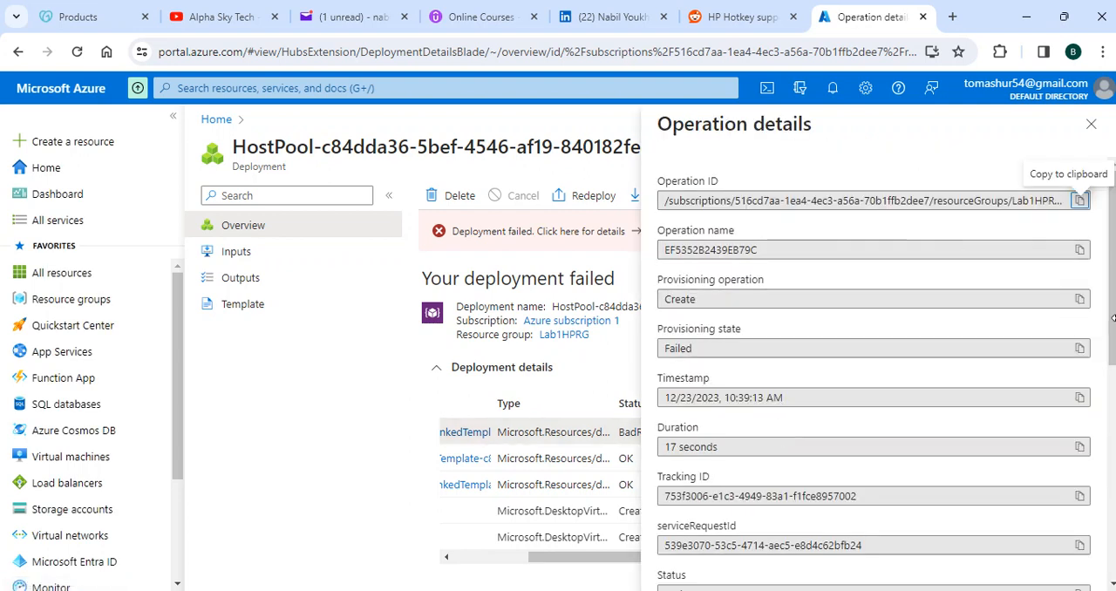
scroll(1047, 395, "down", 4)
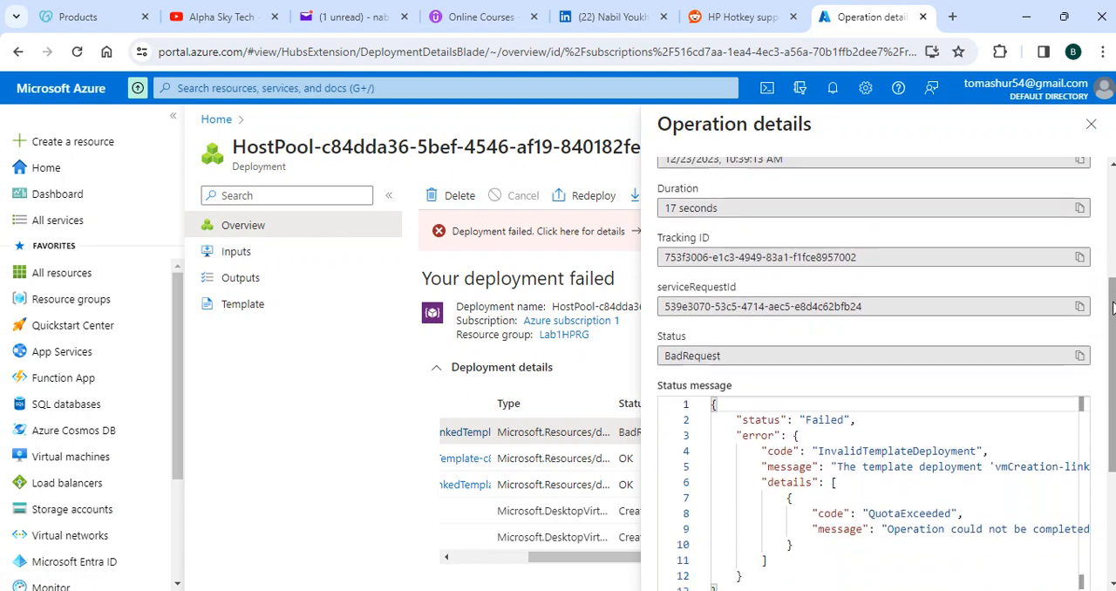
scroll(1047, 395, "down", 1)
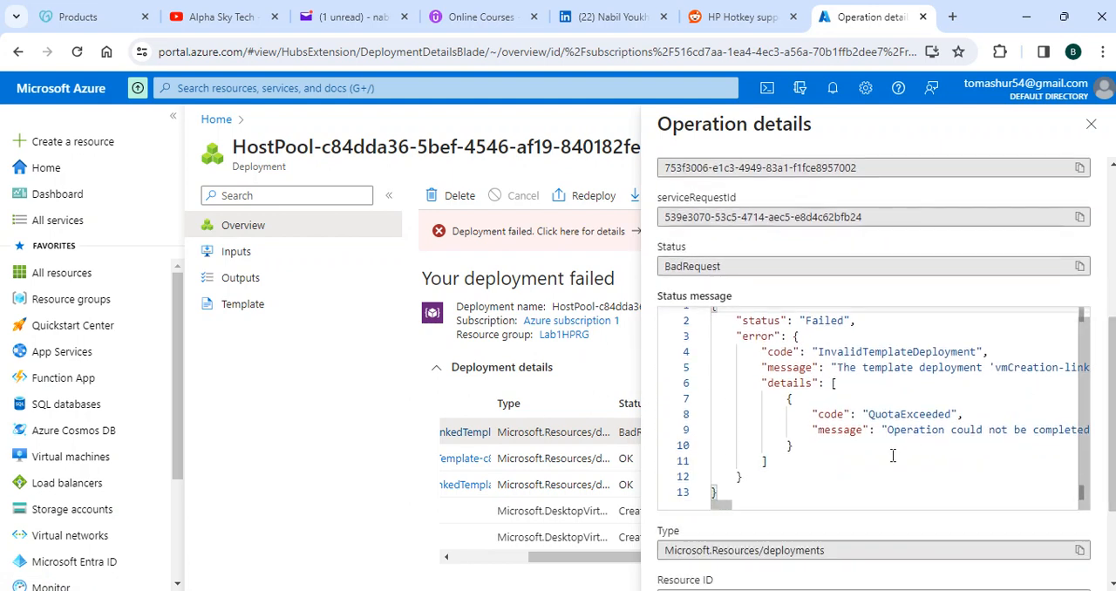
left_click(964, 413)
left_click_drag(964, 413, 818, 415)
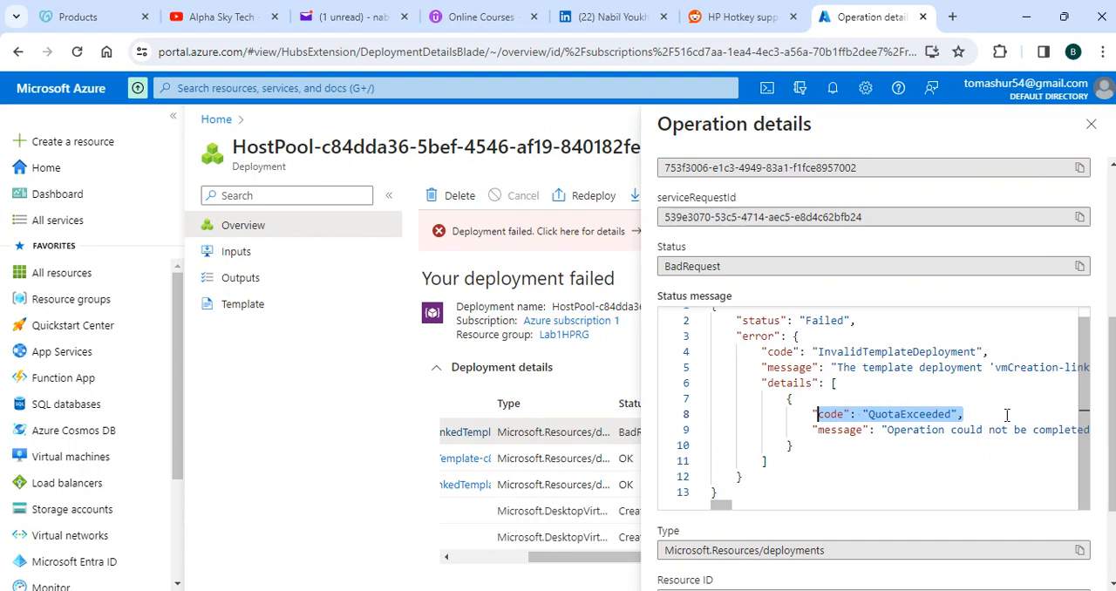
left_click_drag(1007, 415, 962, 420)
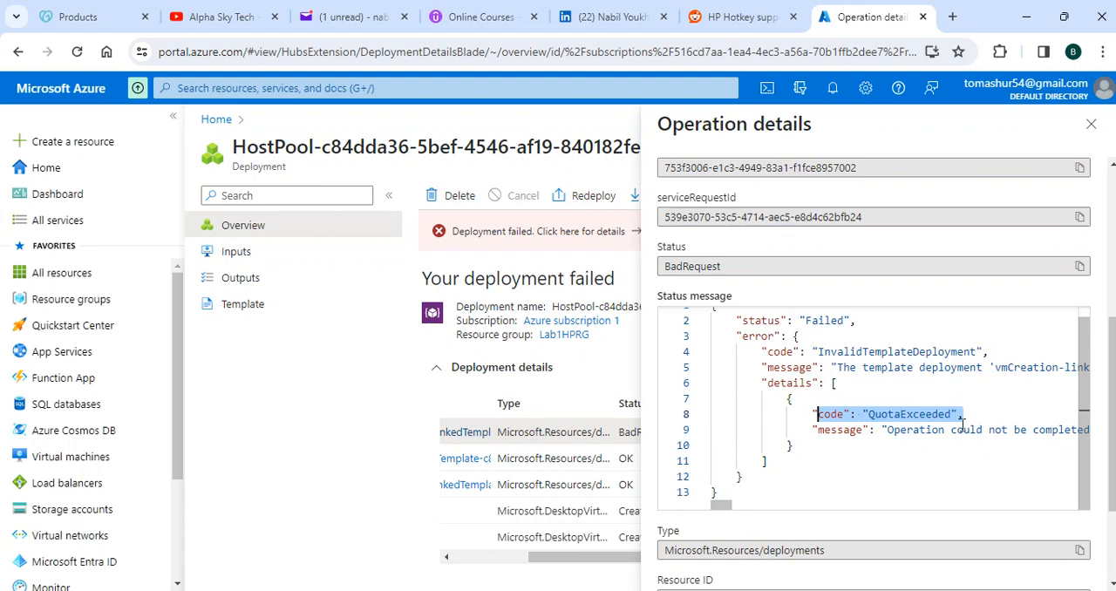
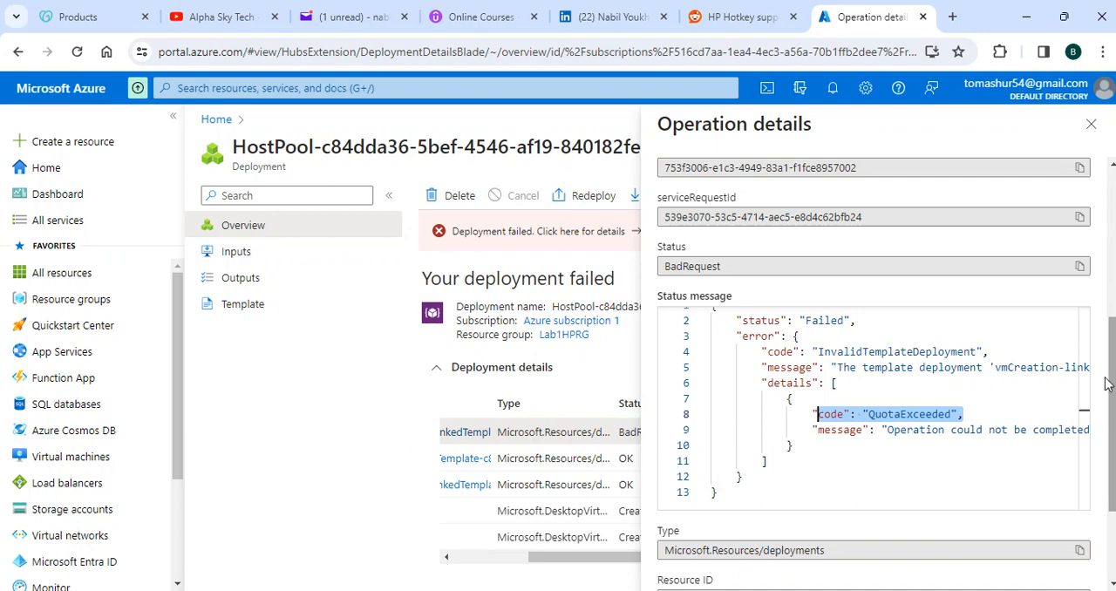
Step: Close the operation details, then examine the summary and raw error of the failed host pool deployment and close the error details
left_click_drag(1112, 396, 1111, 331)
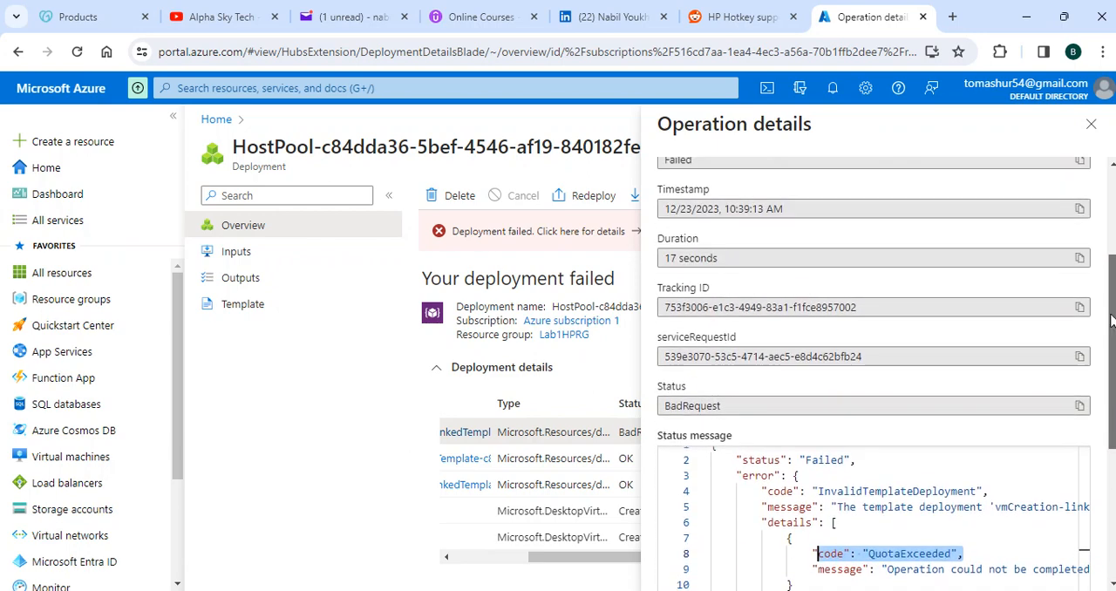
left_click(1089, 124)
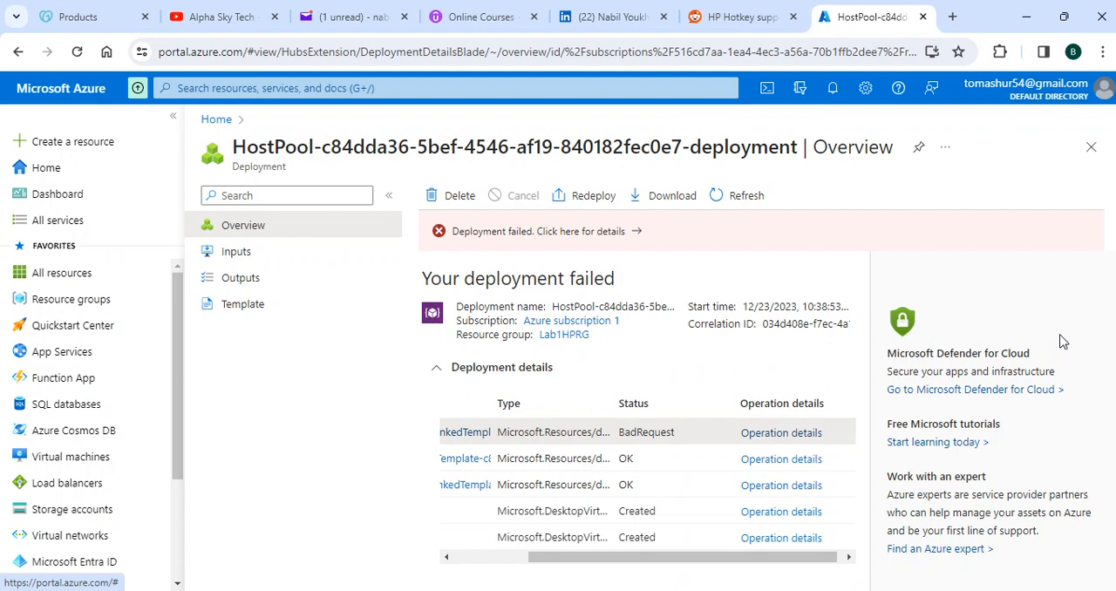
left_click(631, 242)
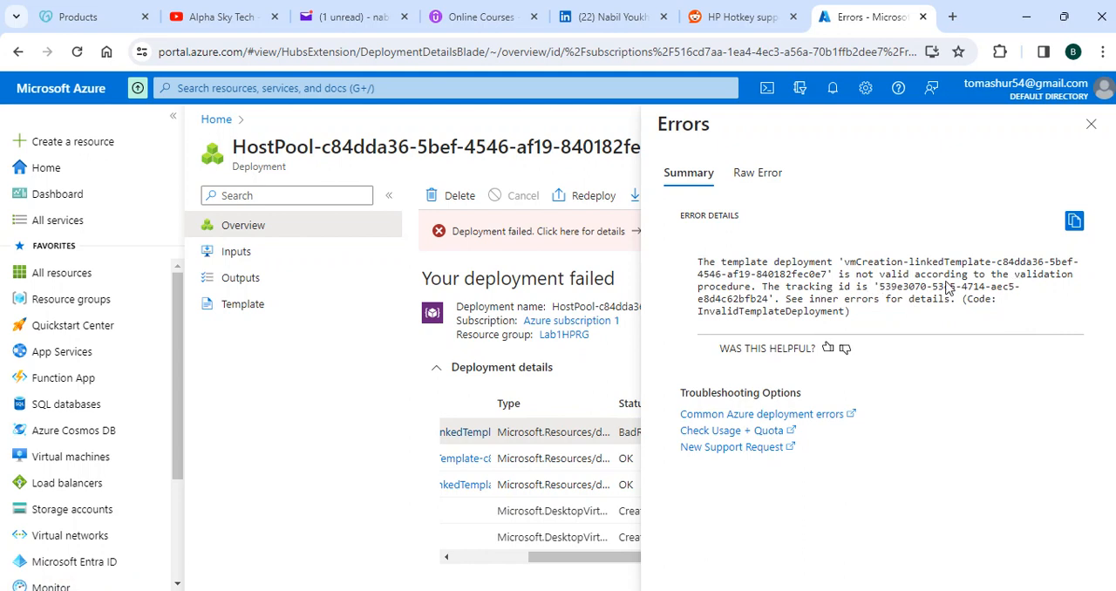
left_click(755, 172)
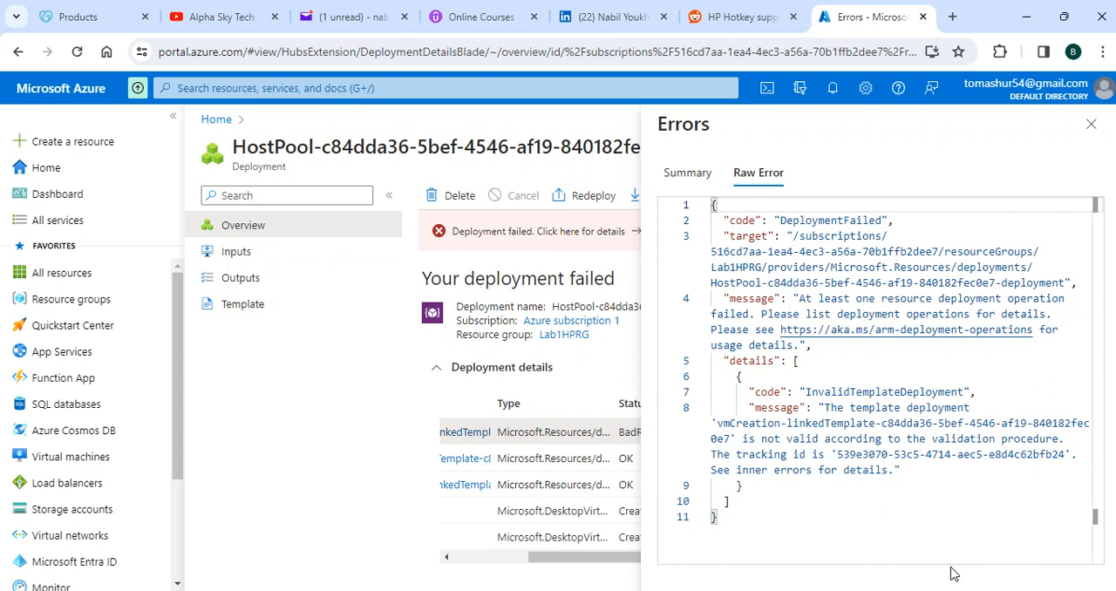
left_click(789, 590)
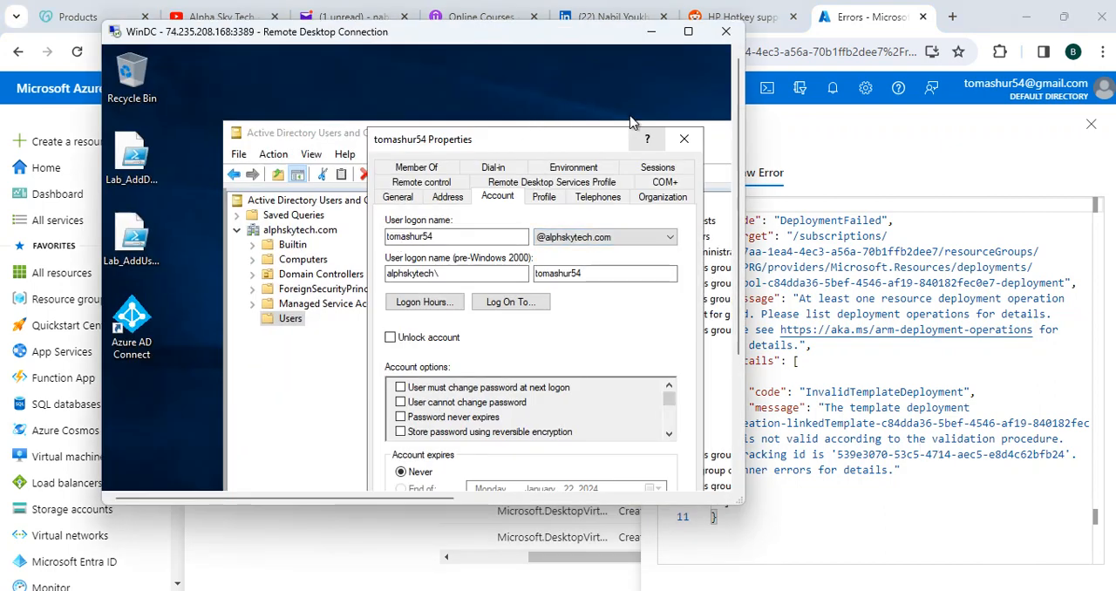
left_click(654, 31)
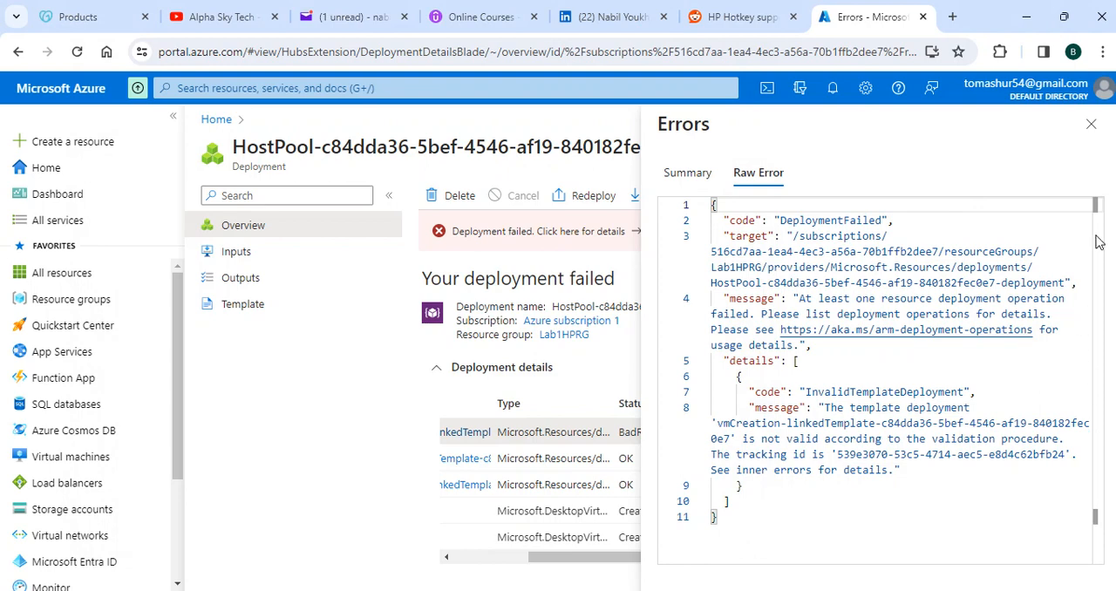
left_click(1091, 124)
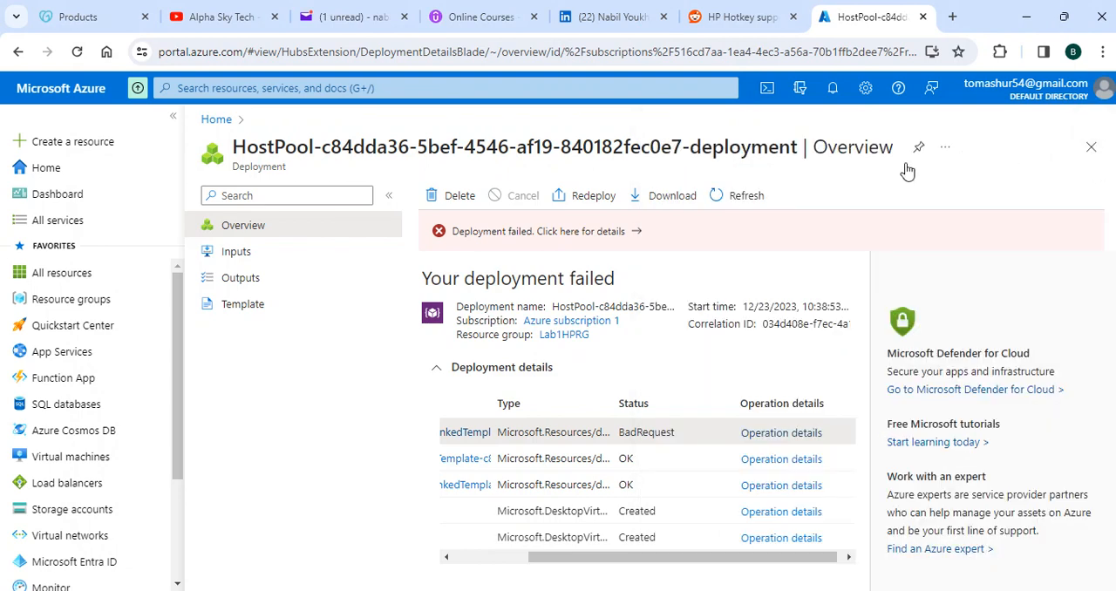